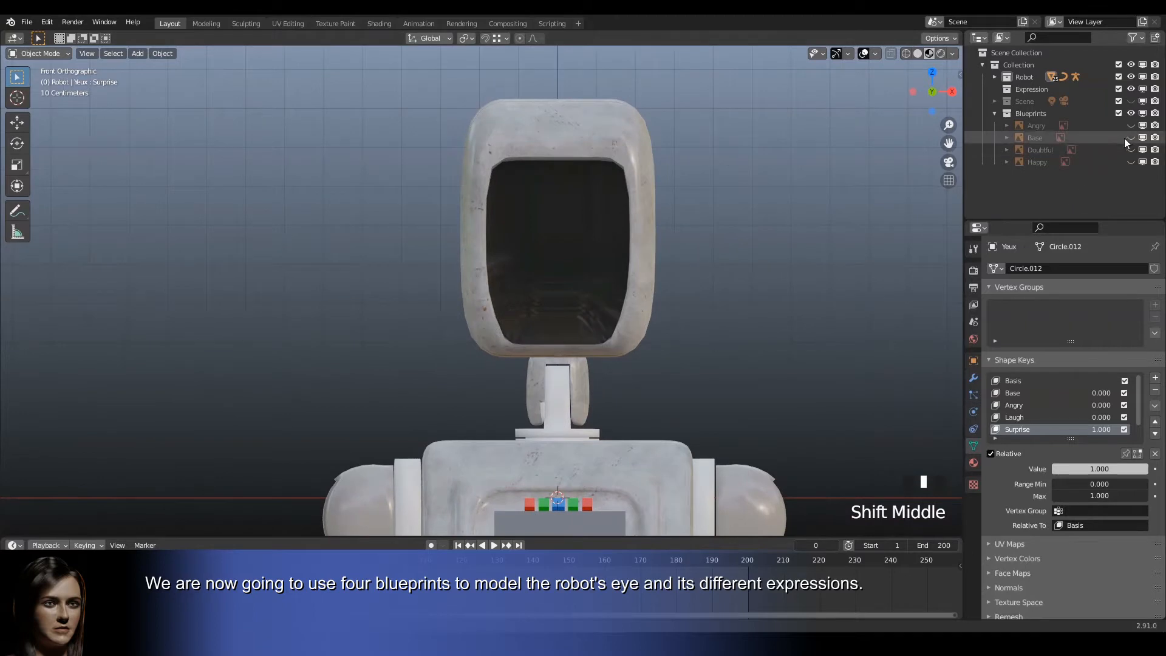
- Preview the Angry, Base, Doubtful and Happy blueprints one at a time, hiding each again after viewing it
{"action": "left_click", "coordinate": [1131, 126]}
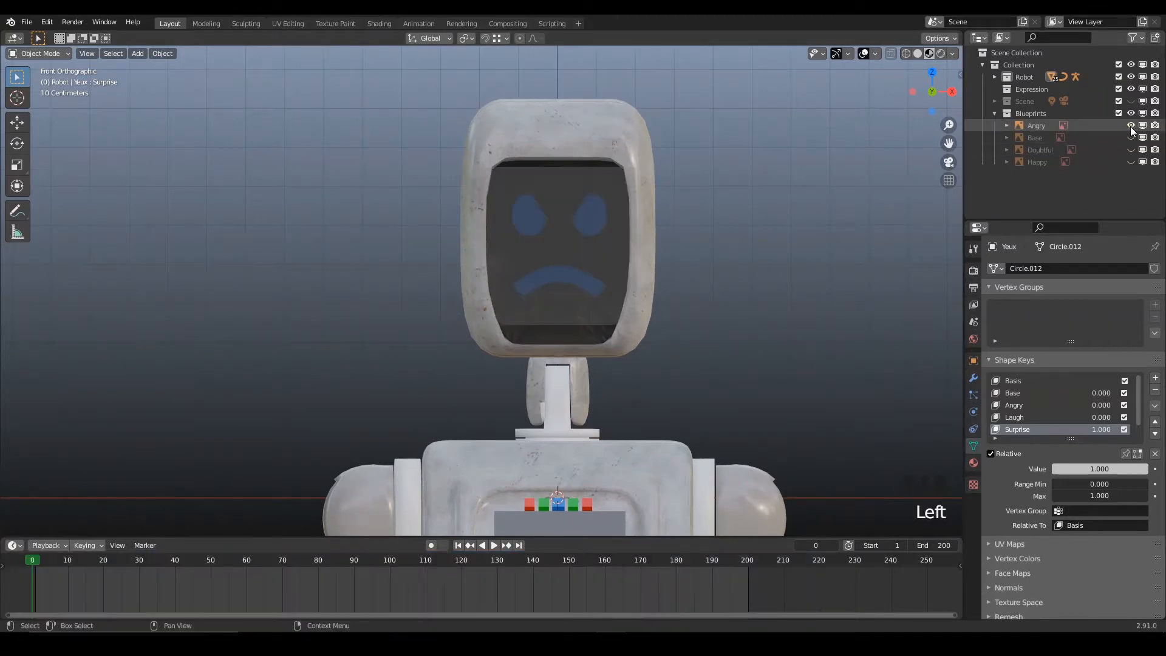
{"action": "left_click", "coordinate": [1131, 126]}
{"action": "left_click", "coordinate": [1131, 138]}
{"action": "left_click", "coordinate": [1131, 137]}
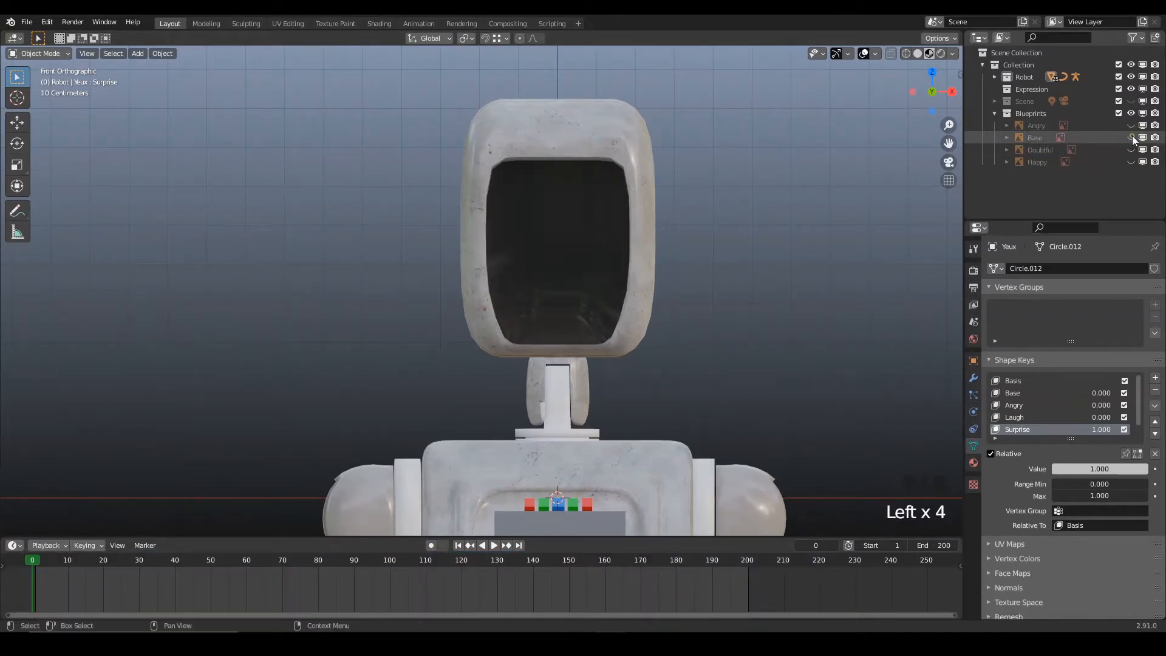
{"action": "left_click", "coordinate": [1131, 149]}
{"action": "left_click", "coordinate": [1131, 150]}
{"action": "left_click", "coordinate": [1131, 162]}
{"action": "left_click", "coordinate": [1131, 161]}
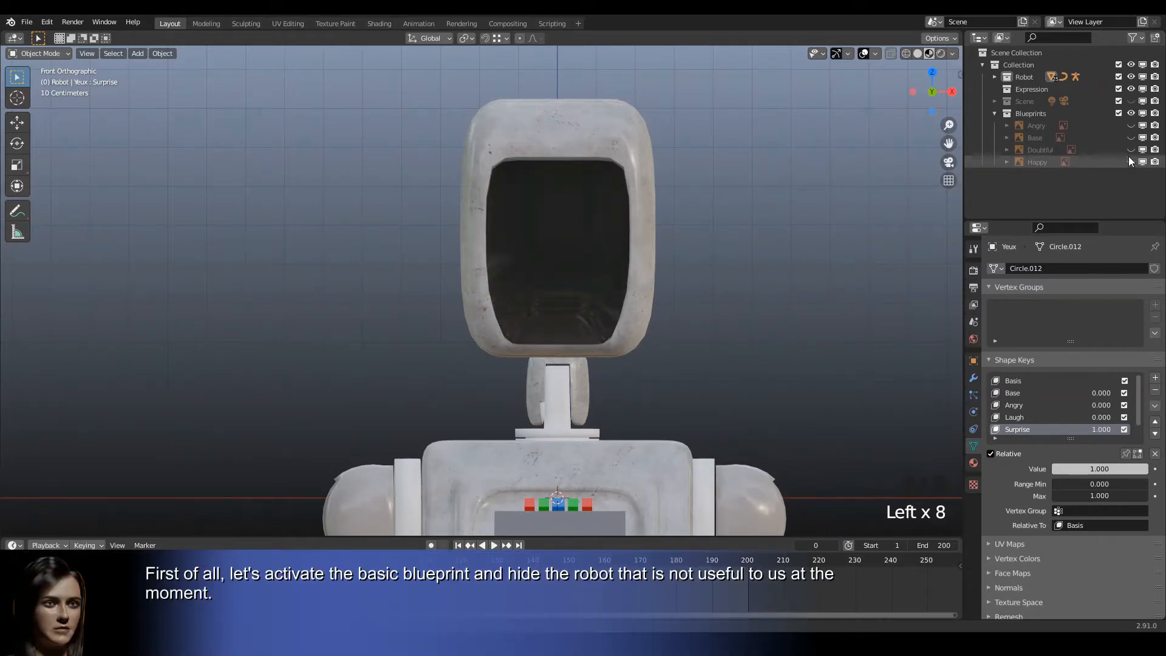
- Show the Base blueprint and exclude the Robot collection from the view layer
{"action": "left_click", "coordinate": [1130, 138]}
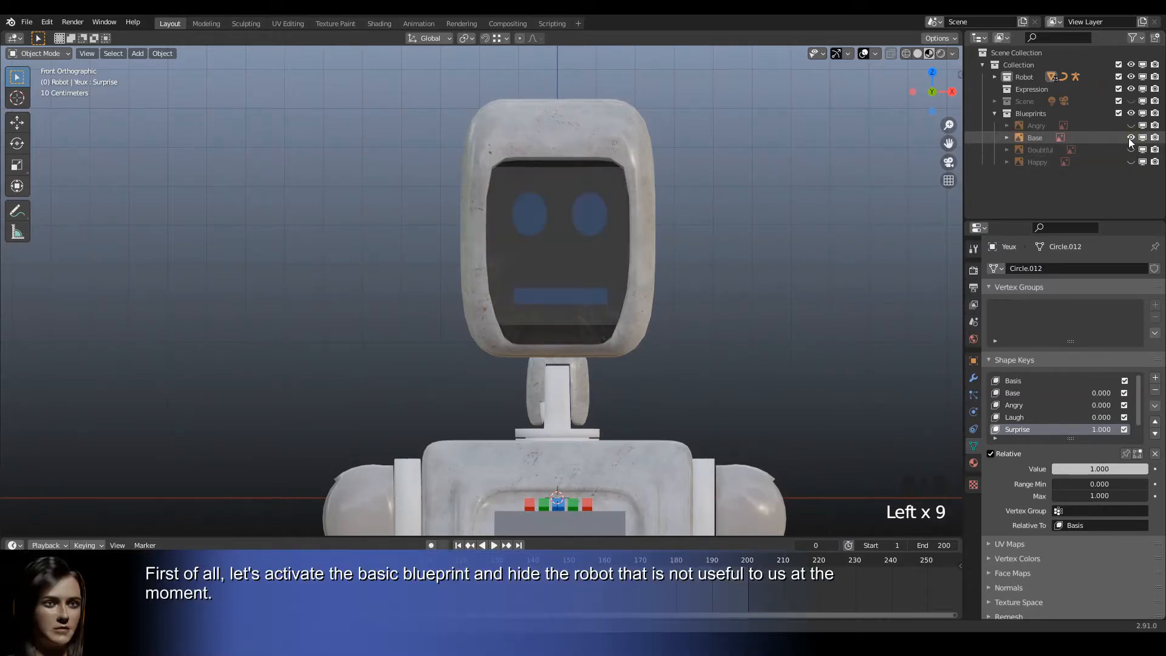
{"action": "left_click", "coordinate": [1119, 77]}
{"action": "scroll", "coordinate": [710, 249], "scroll_direction": "up", "scroll_amount": 3}
{"action": "middle_click_drag", "start_coordinate": [747, 249], "coordinate": [632, 338], "text": "shift"}
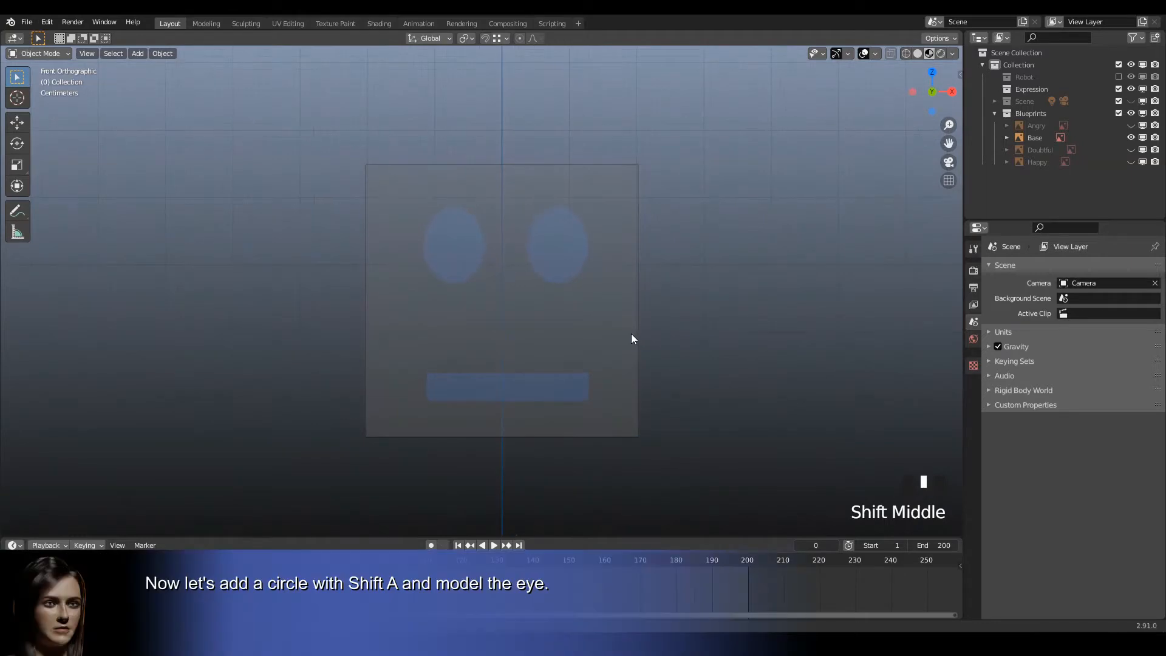
- Add a mesh circle and rotate it 90° about the global X axis
{"action": "key", "text": "shift+a"}
{"action": "mouse_move", "coordinate": [632, 335]}
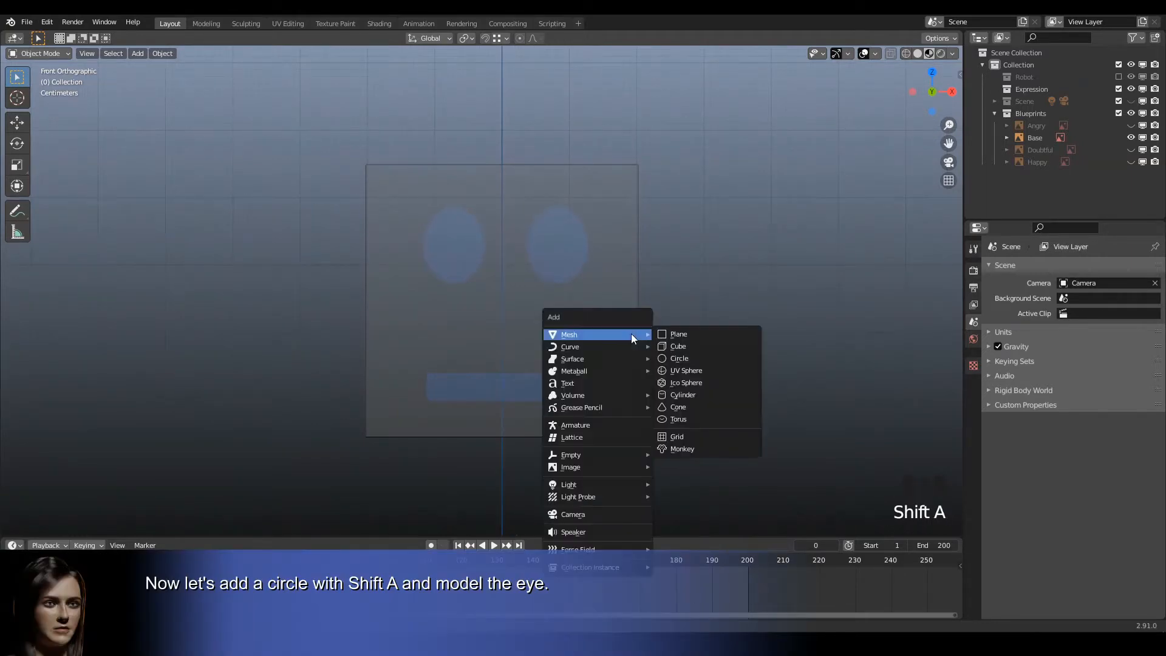
{"action": "left_click", "coordinate": [683, 359]}
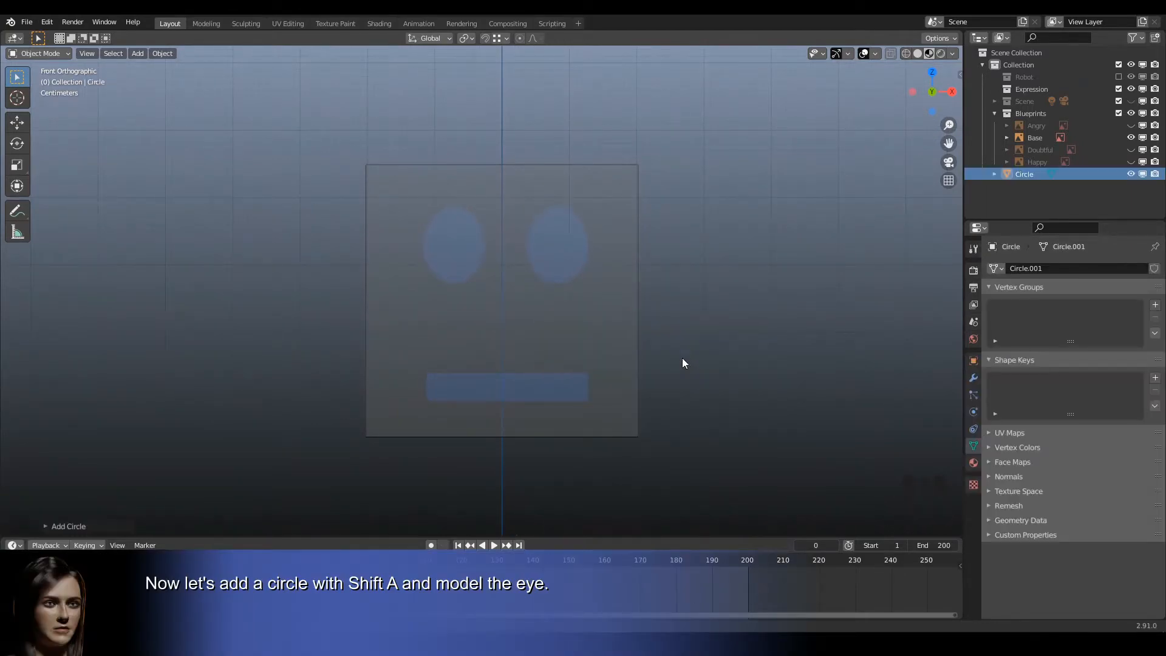
{"action": "type", "text": "rx90"}
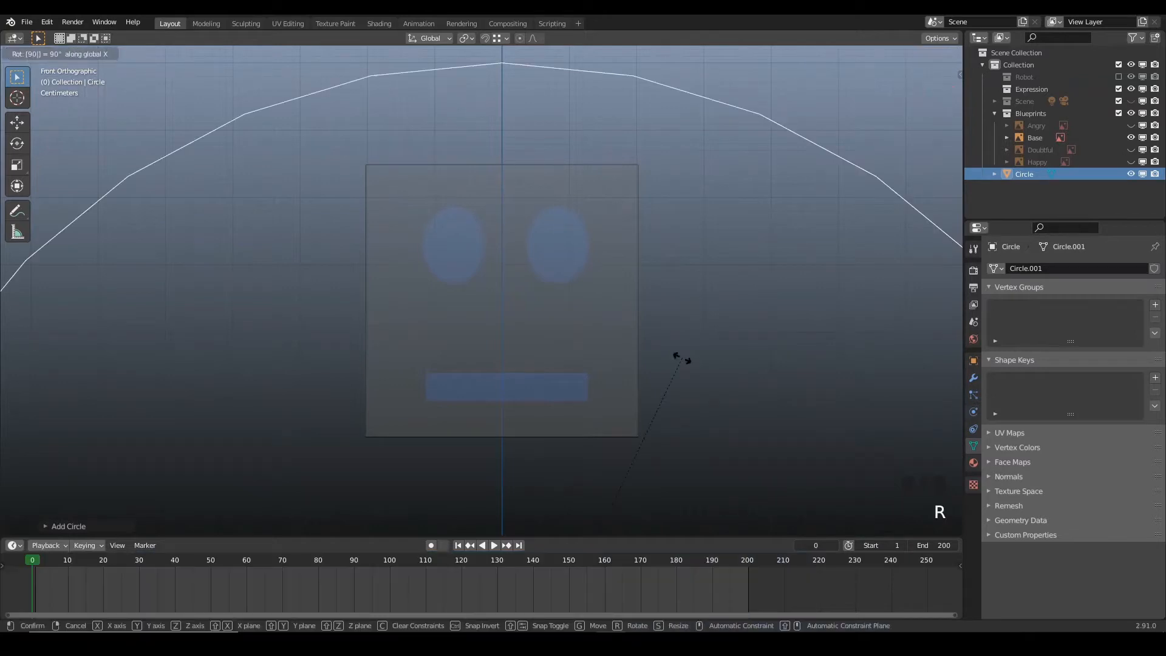
{"action": "key", "text": "Return"}
- Scale the circle down to roughly eye size and center it on the blueprint's right-hand eye
{"action": "key", "text": "s"}
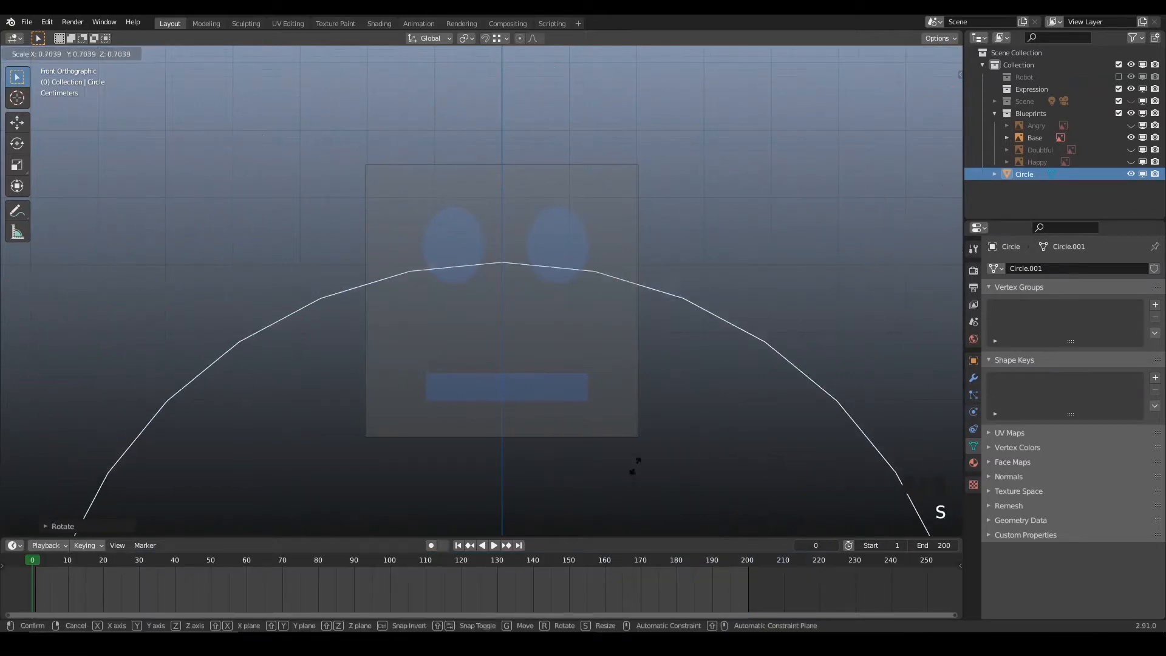
{"action": "left_click", "coordinate": [554, 505]}
{"action": "key", "text": "g"}
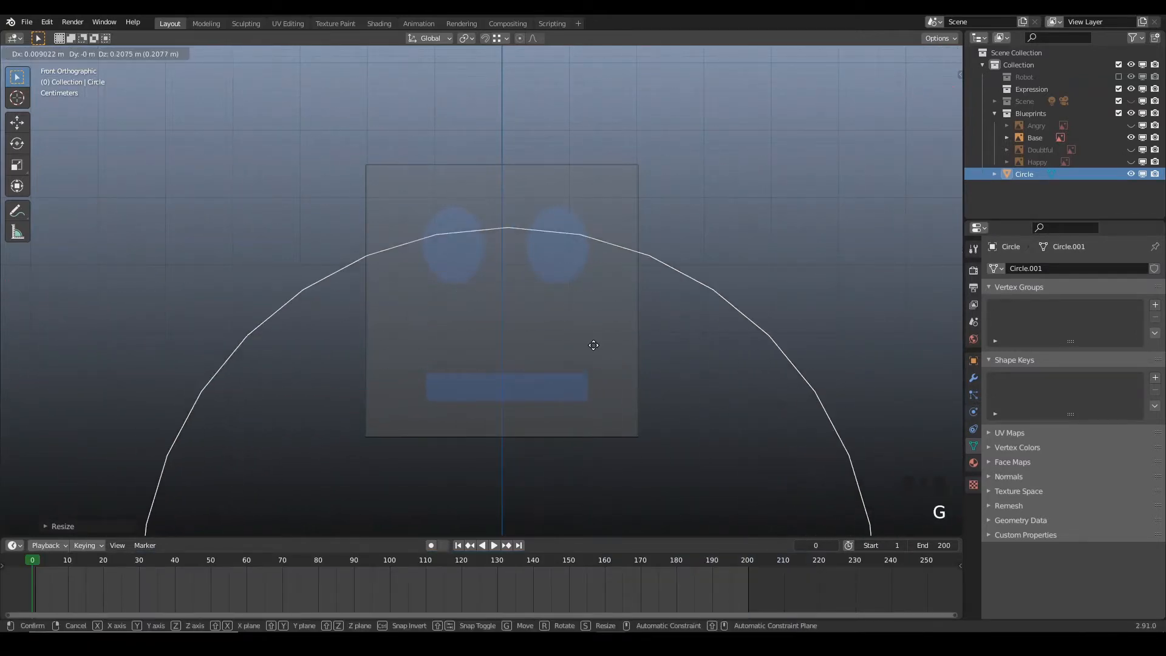
{"action": "left_click", "coordinate": [606, 112]}
{"action": "key", "text": "s"}
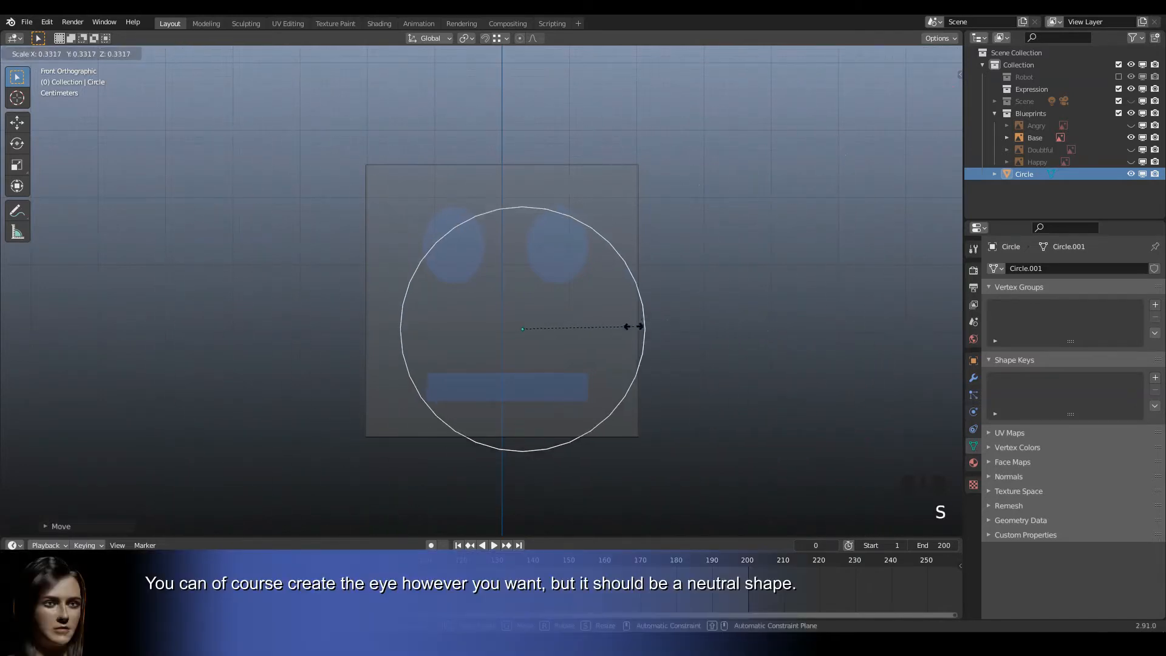
{"action": "left_click", "coordinate": [529, 351]}
{"action": "key", "text": "g"}
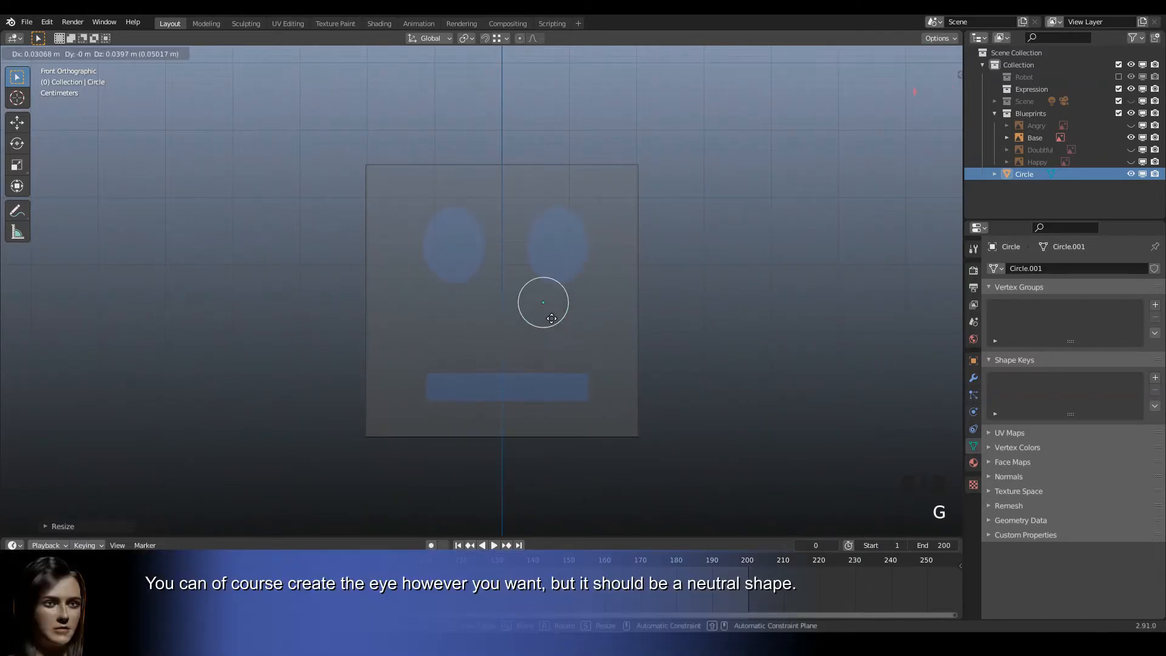
{"action": "left_click", "coordinate": [564, 265]}
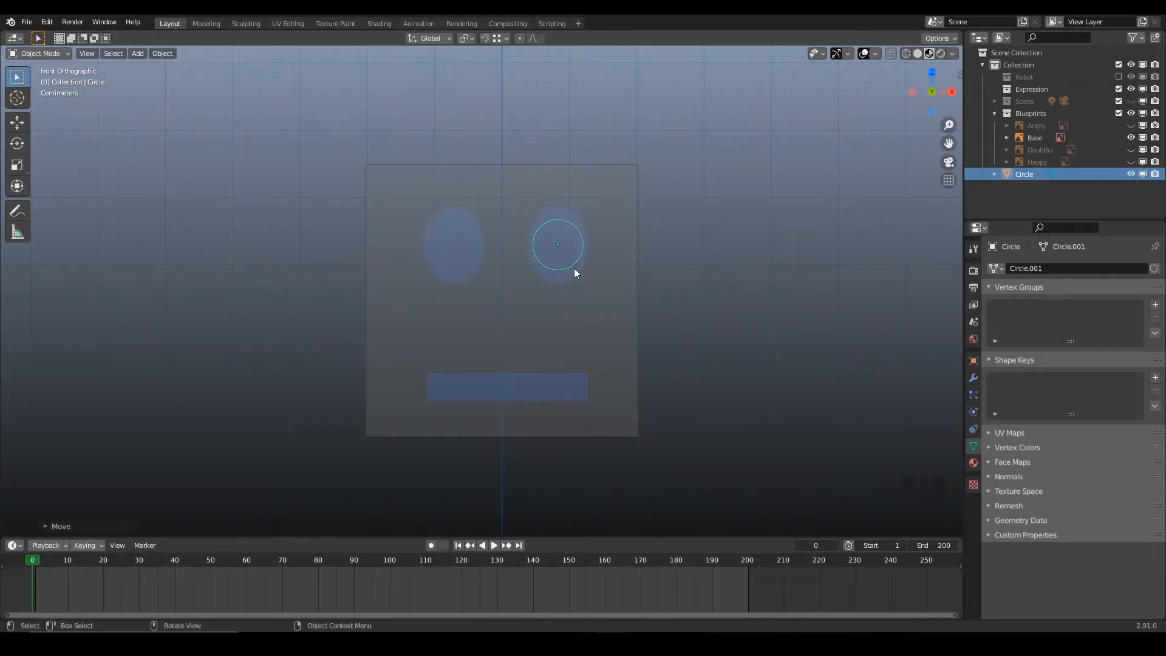
- Stretch the circle by about 1.24 along X and about 1.48 along Z to match the blueprint's oval eye
{"action": "key", "text": "s"}
{"action": "key", "text": "x"}
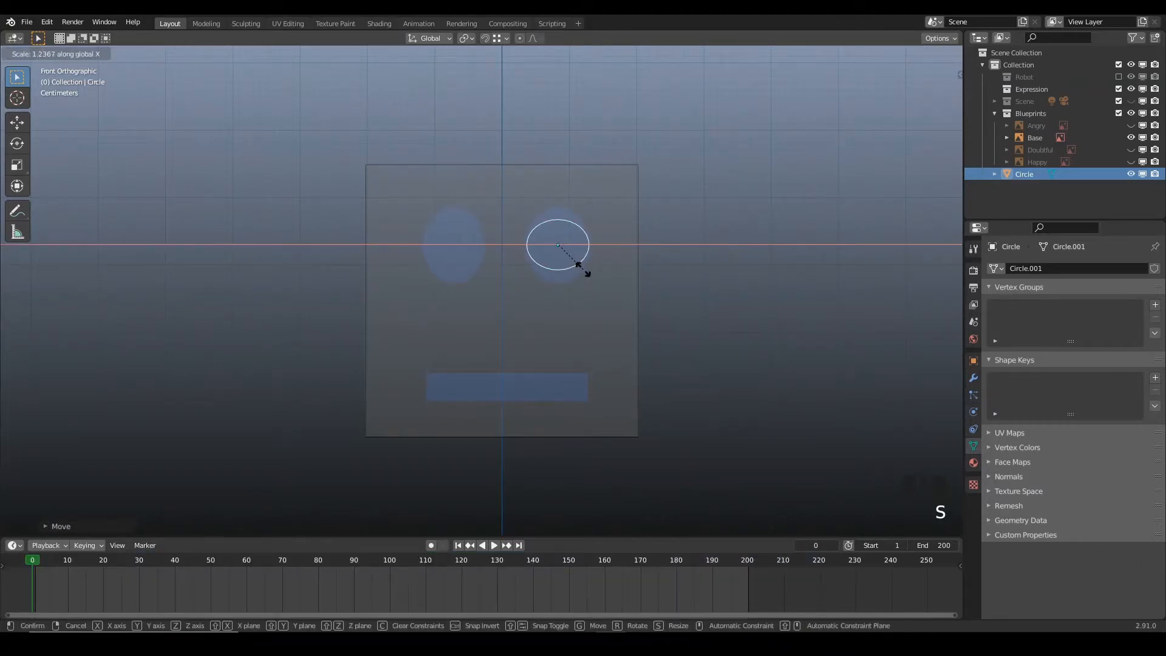
{"action": "left_click", "coordinate": [583, 269]}
{"action": "key", "text": "s"}
{"action": "key", "text": "z"}
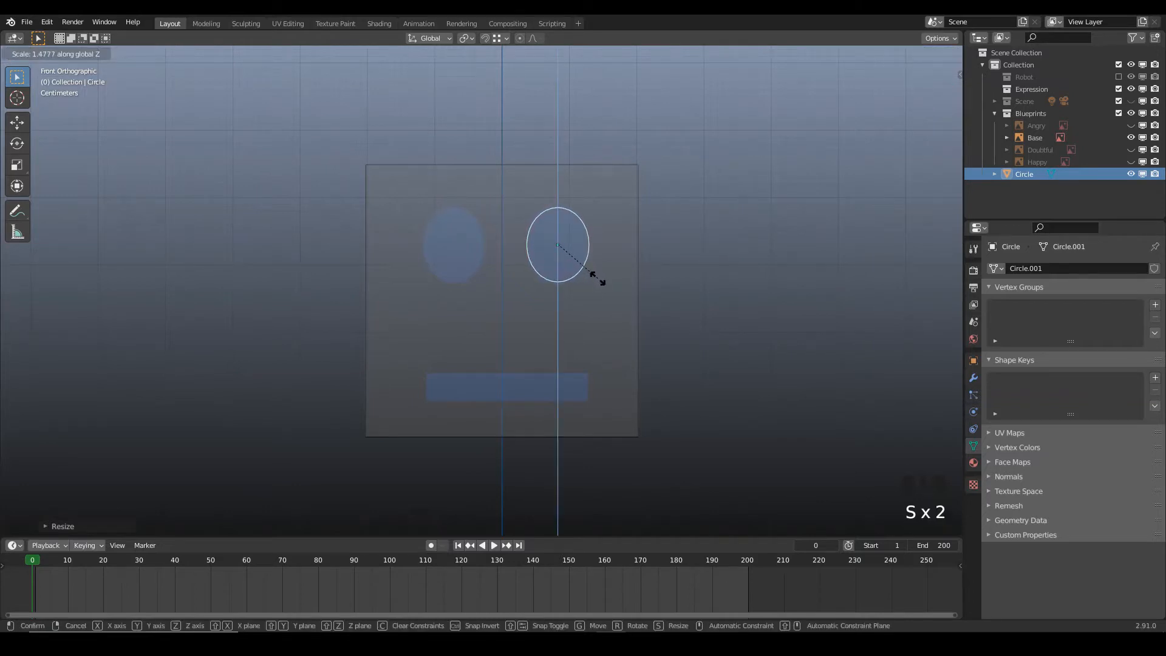
{"action": "left_click", "coordinate": [598, 280]}
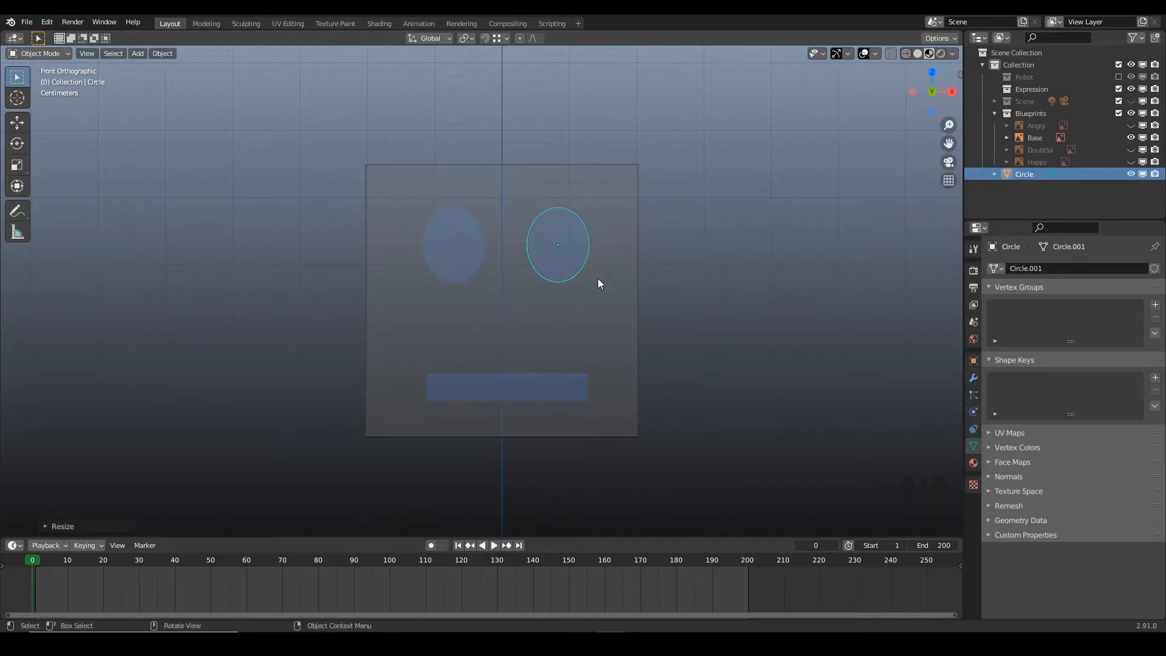
- Extrude the oval's outline inward to a smaller ring and close the center with Grid Fill
{"action": "key", "text": "Tab"}
{"action": "key", "text": "e"}
{"action": "key", "text": "s"}
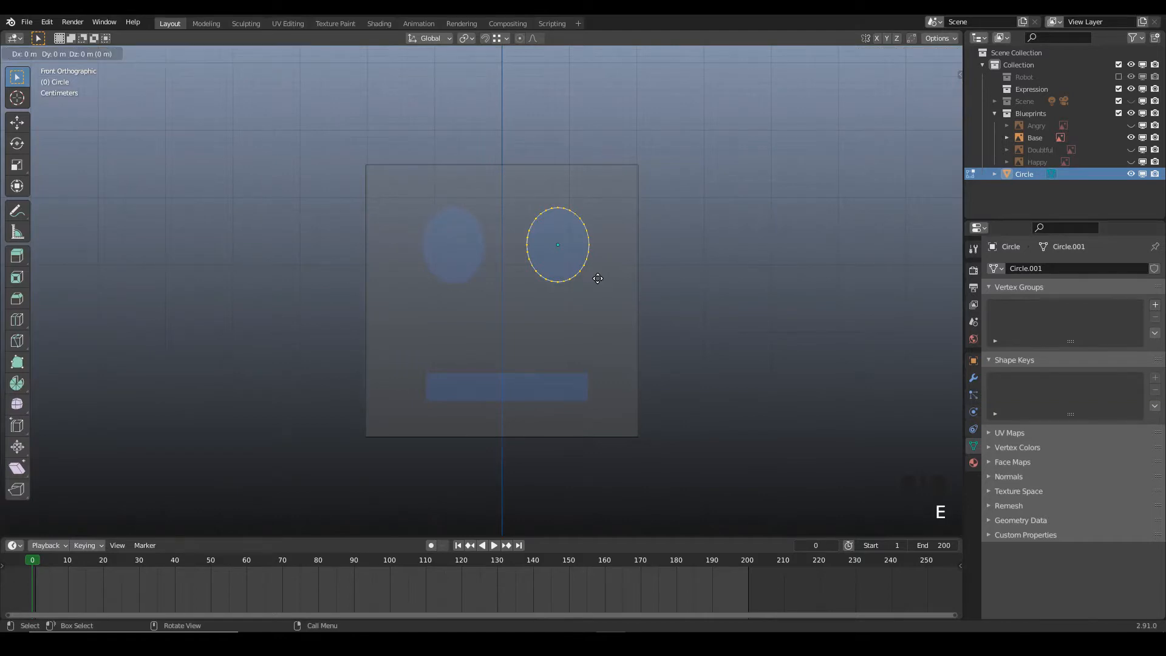
{"action": "left_click", "coordinate": [564, 267]}
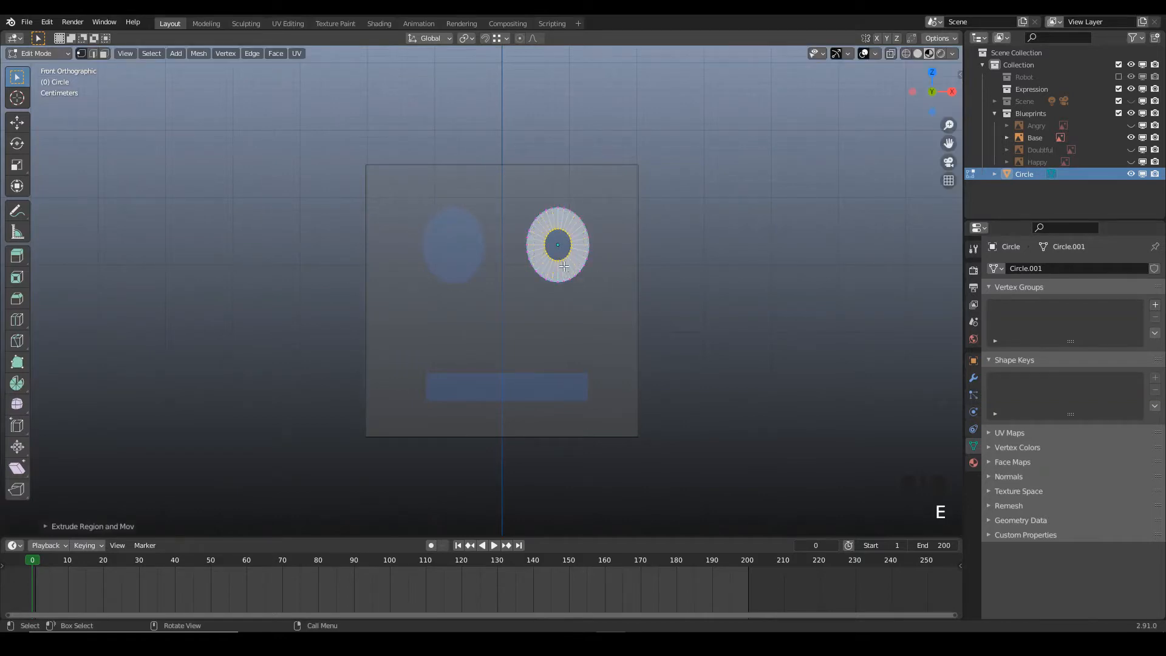
{"action": "key", "text": "ctrl"}
{"action": "key", "text": "ctrl+f"}
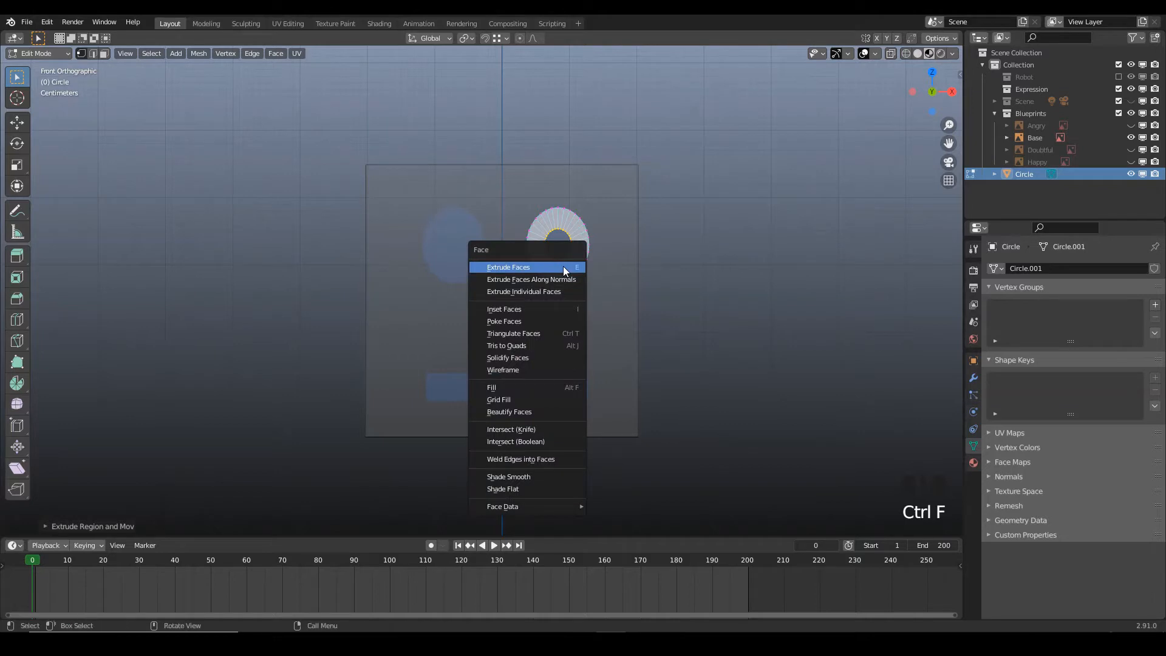
{"action": "left_click", "coordinate": [527, 399]}
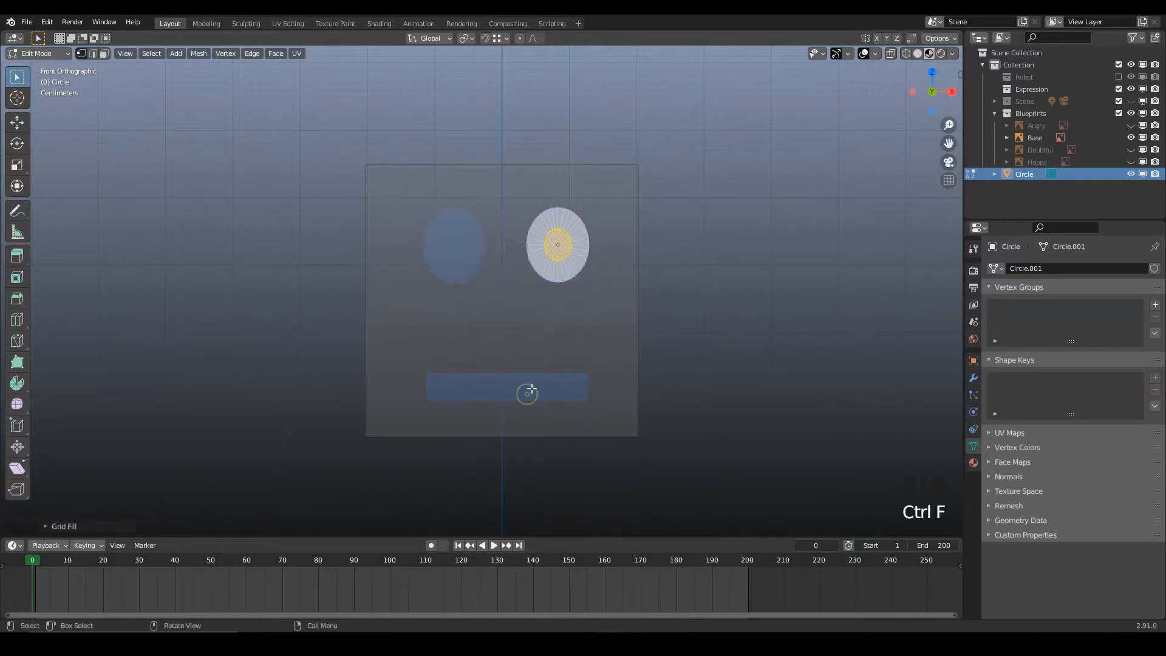
{"action": "key", "text": "Tab"}
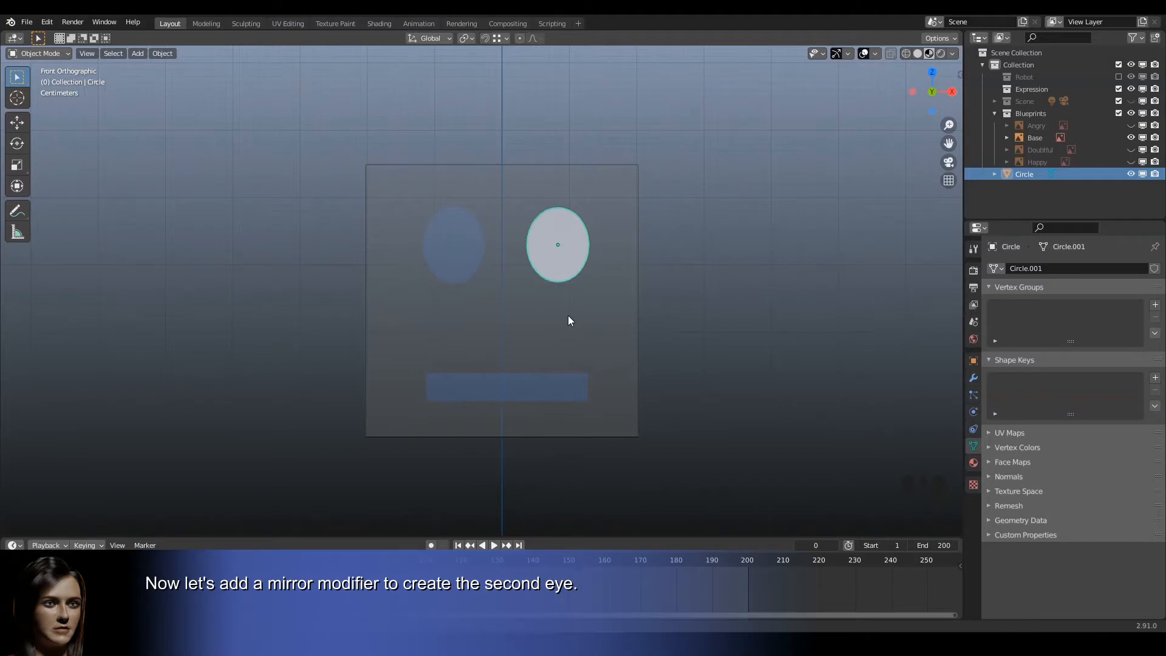
- Add a Mirror modifier on the X axis to the eye and apply all its transforms
{"action": "left_click", "coordinate": [973, 377]}
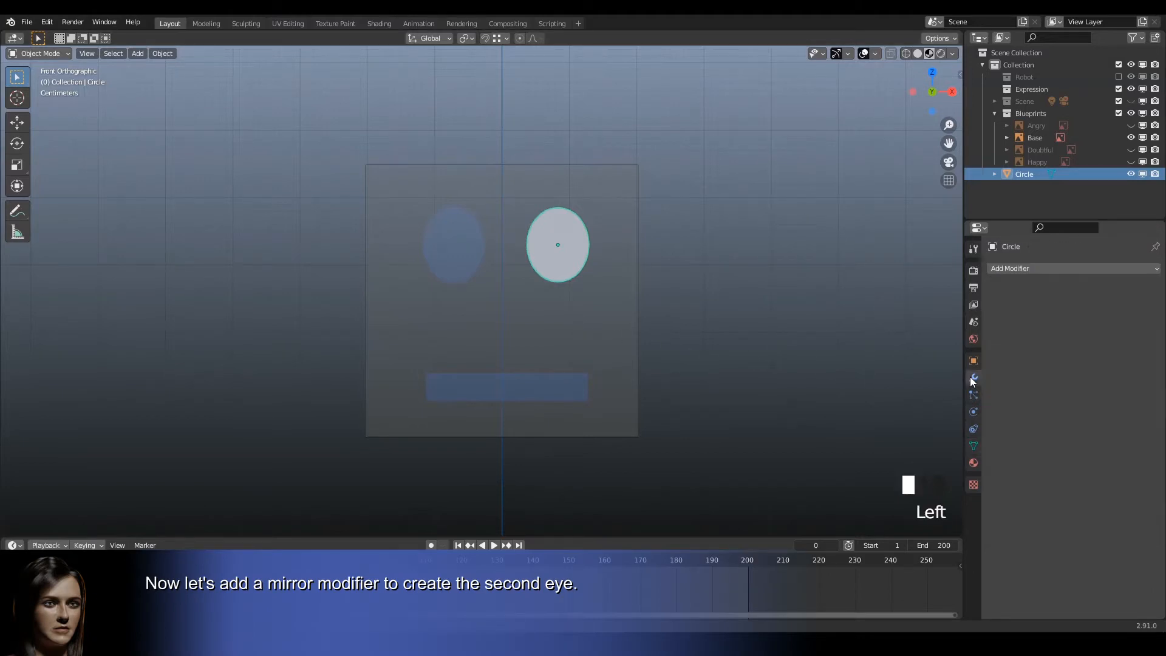
{"action": "left_click", "coordinate": [1022, 270]}
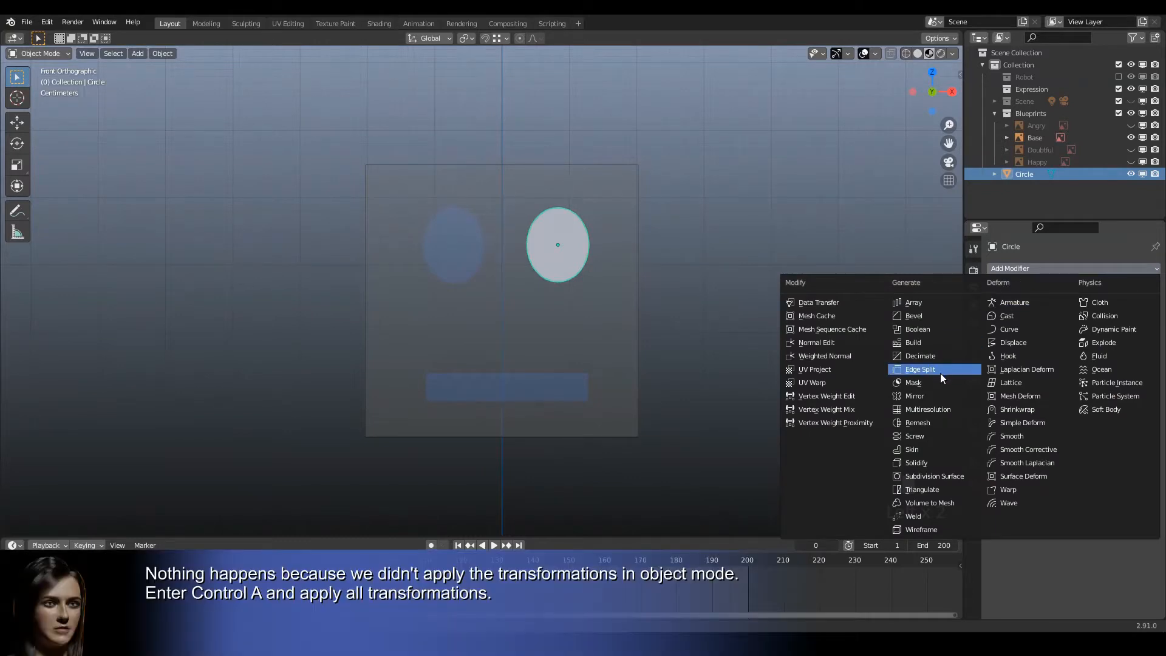
{"action": "left_click", "coordinate": [934, 395]}
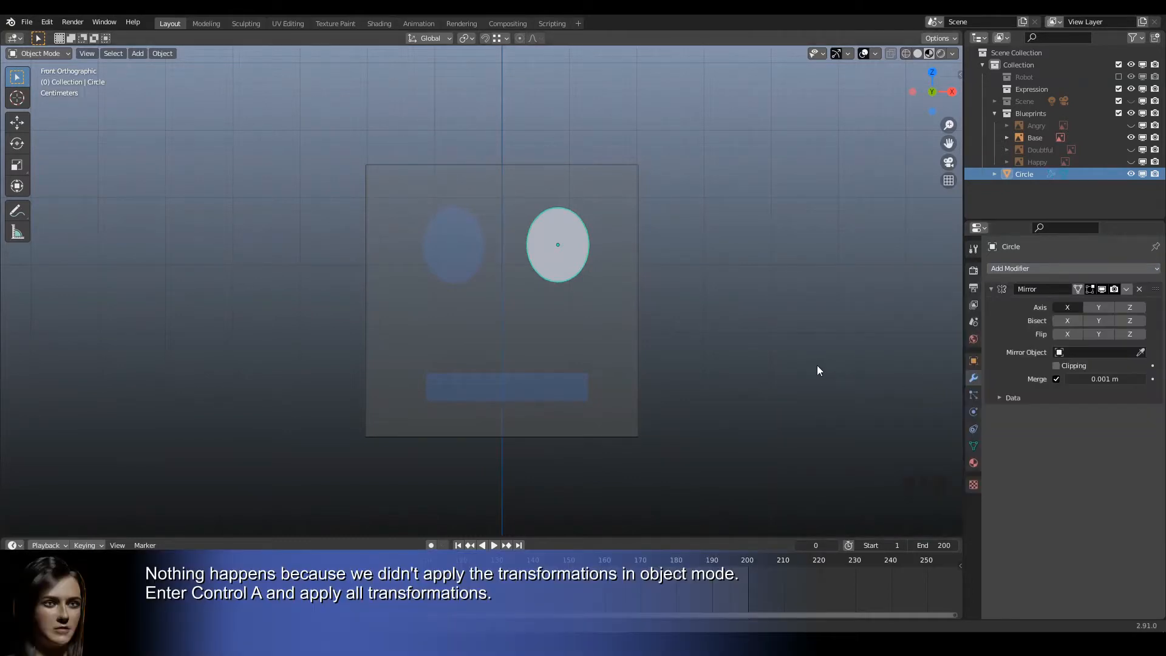
{"action": "key", "text": "ctrl+a"}
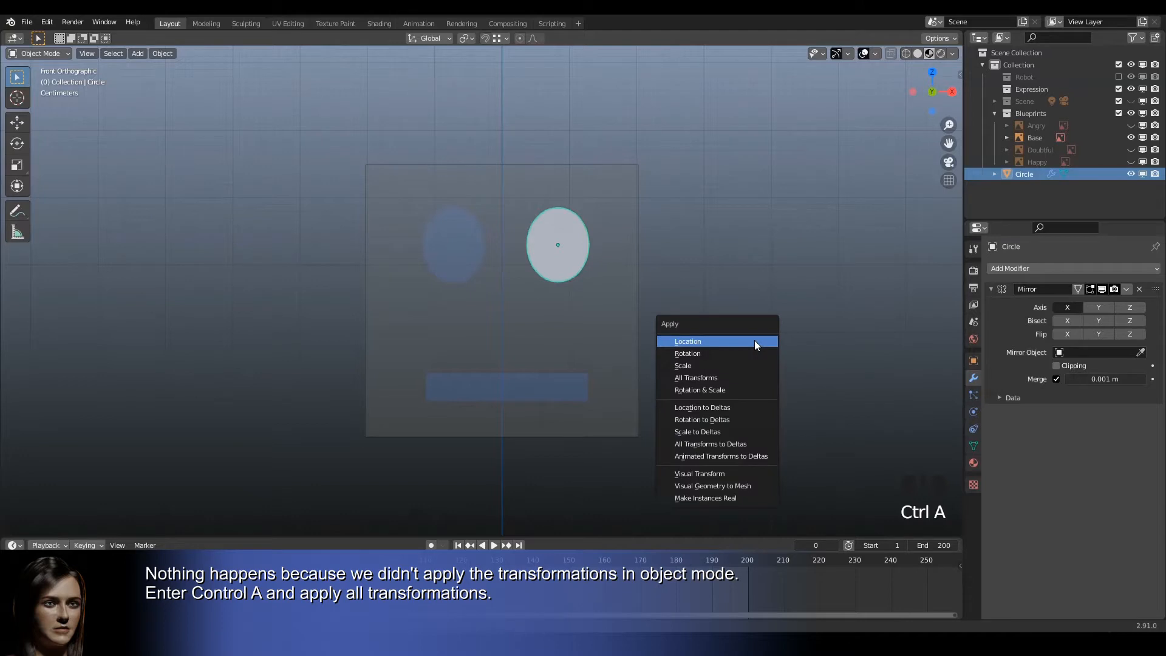
{"action": "left_click", "coordinate": [741, 377]}
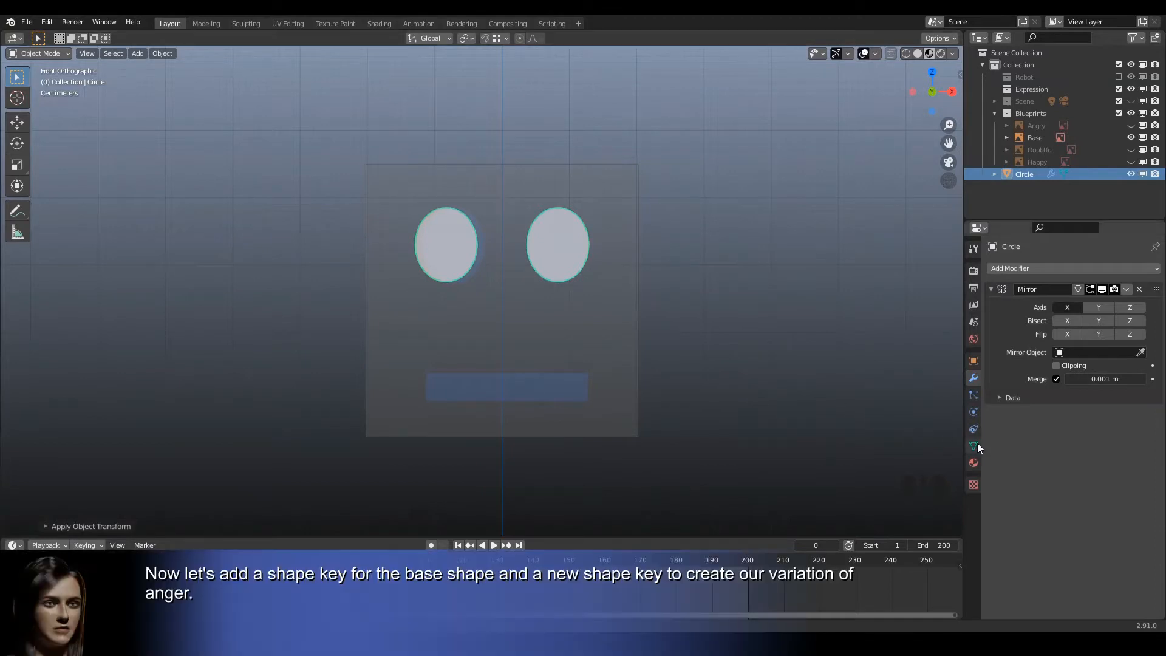
- Add a base shape key to the eyes plus a second shape key named Angry
{"action": "left_click", "coordinate": [978, 443]}
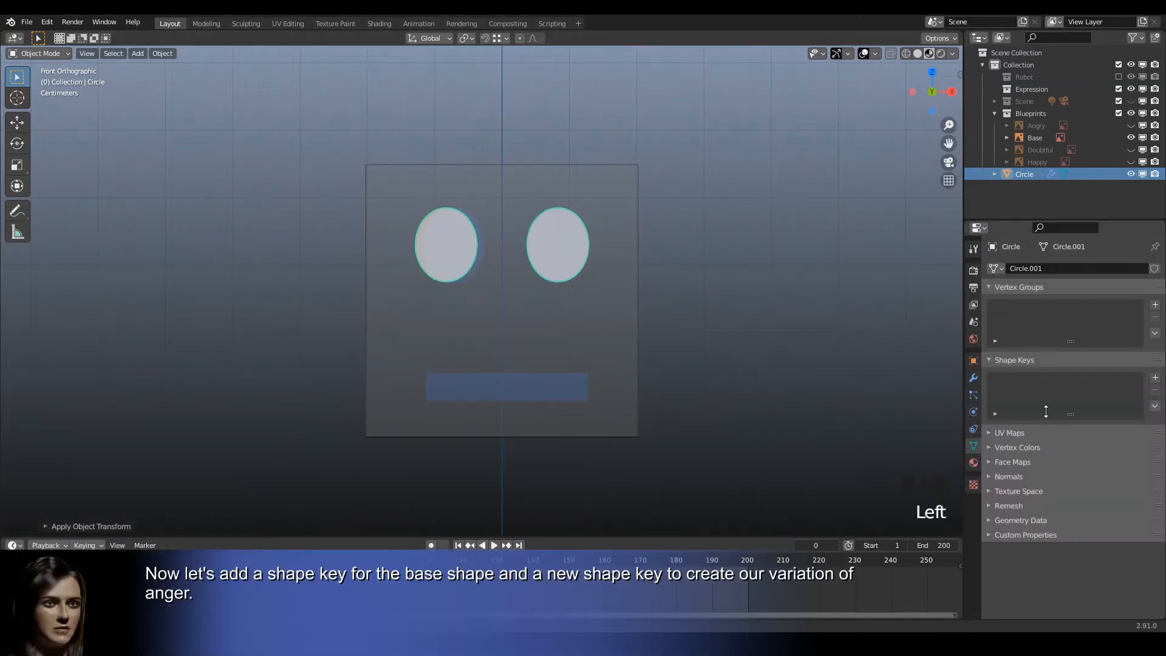
{"action": "left_click", "coordinate": [1155, 378]}
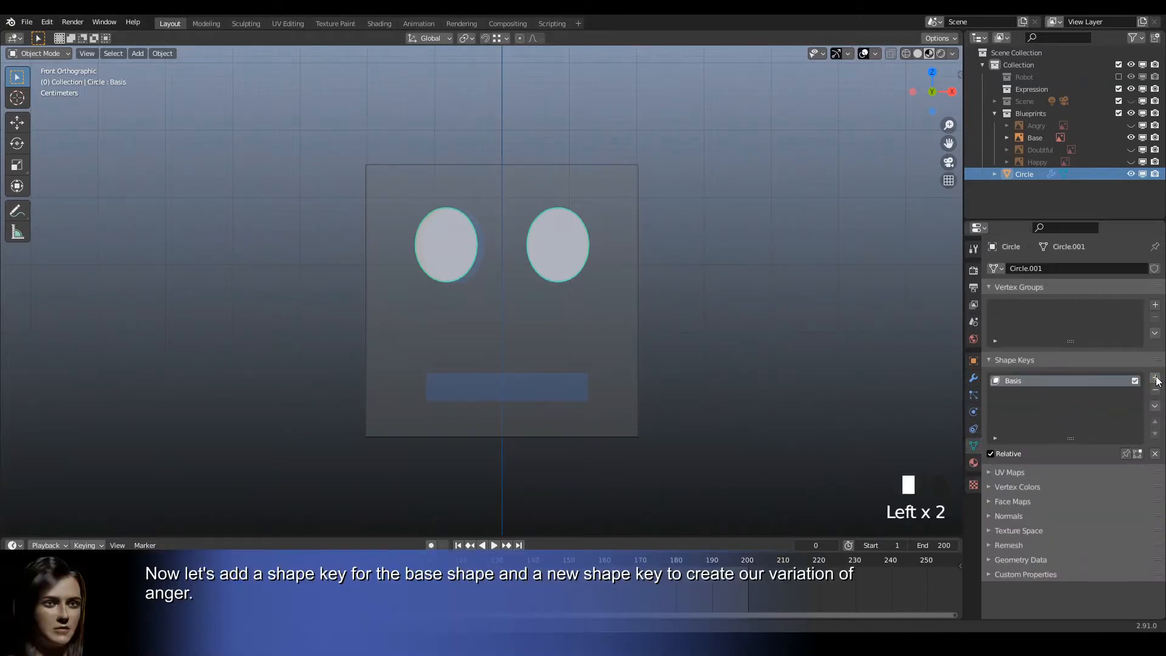
{"action": "left_click", "coordinate": [1157, 379]}
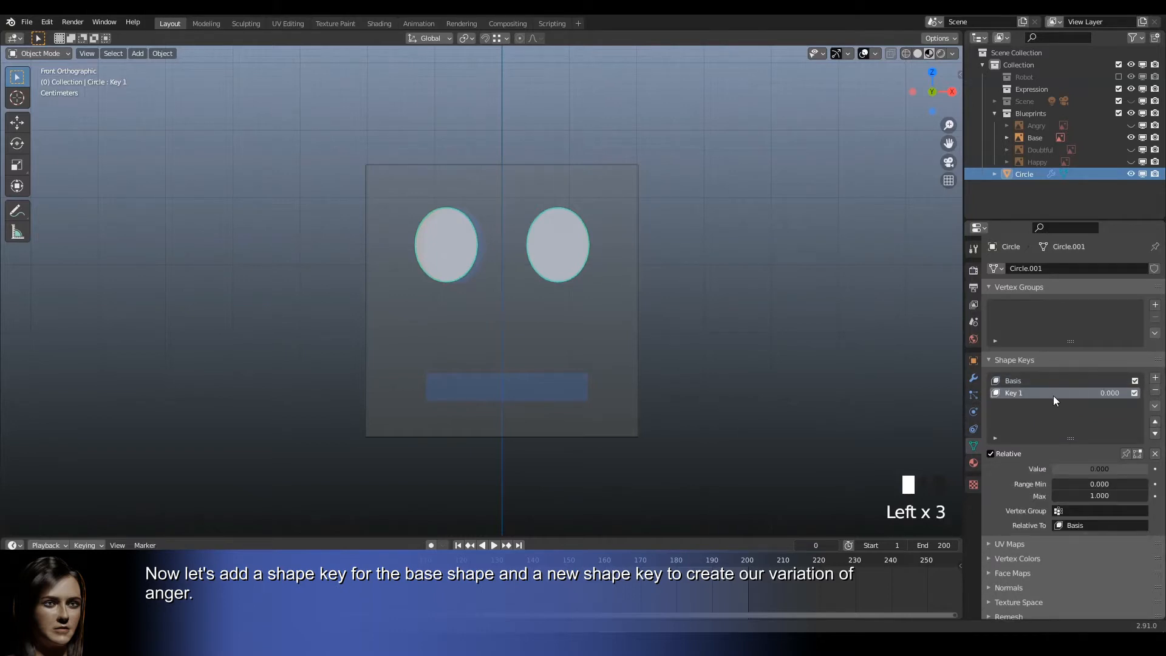
{"action": "left_click", "coordinate": [1033, 391]}
{"action": "double_click", "coordinate": [1033, 391]}
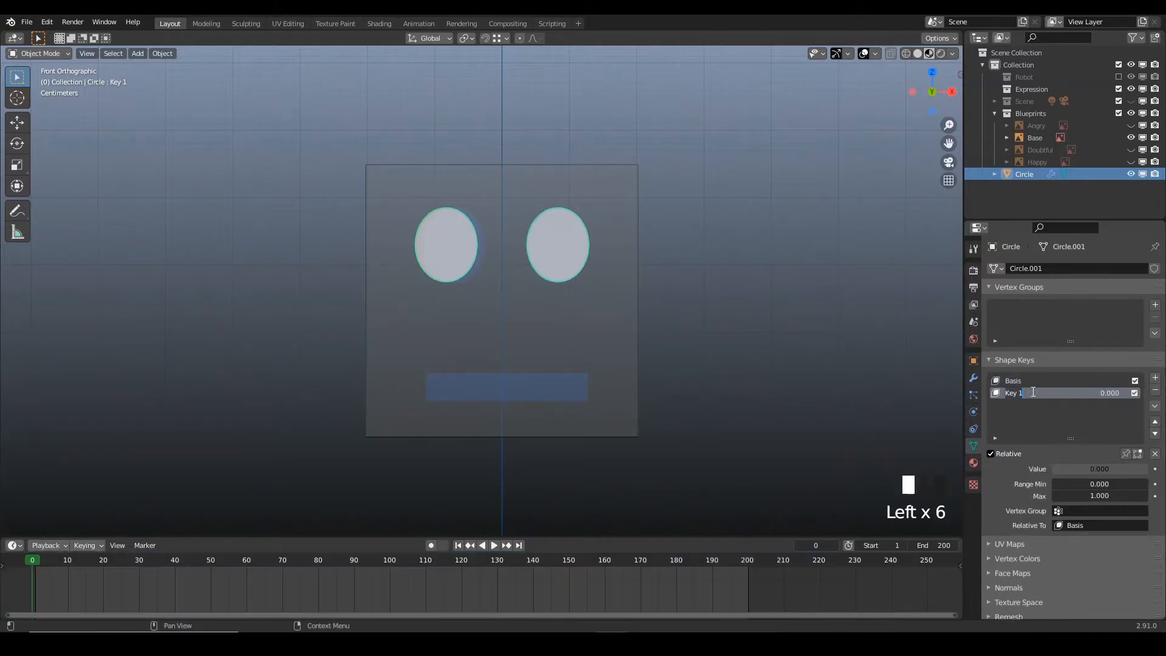
{"action": "type", "text": "Angry"}
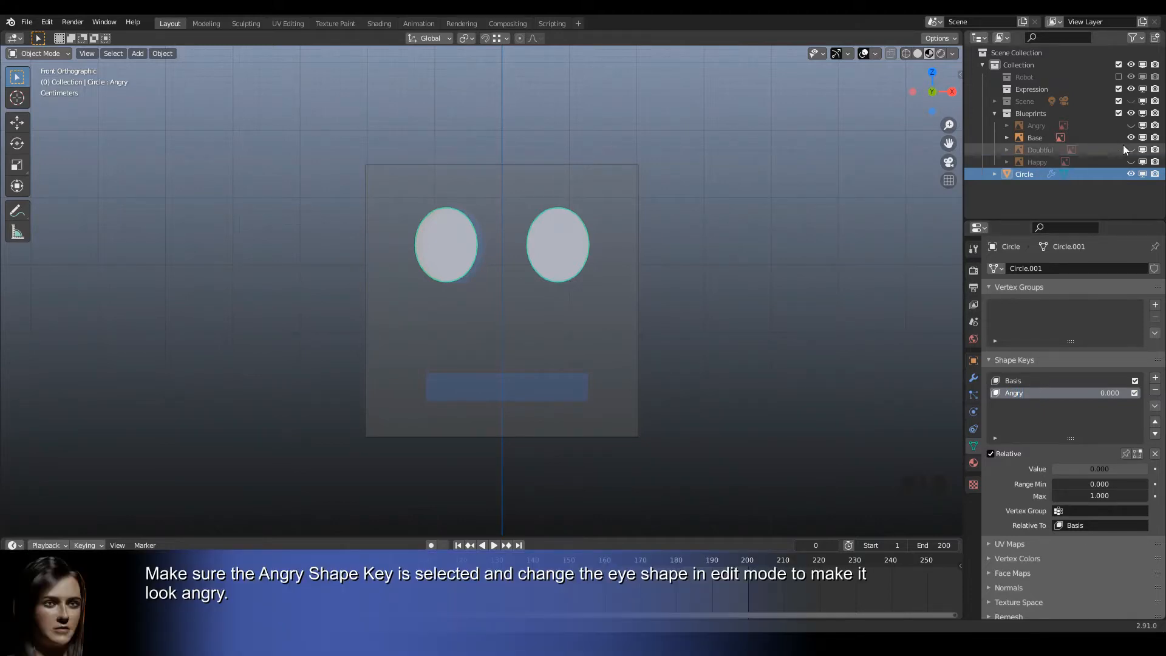
- Hide the Base blueprint, show the Angry blueprint, and enter Edit Mode on the eyes with the Angry shape key active
{"action": "left_click", "coordinate": [1130, 137]}
{"action": "left_click", "coordinate": [1132, 126]}
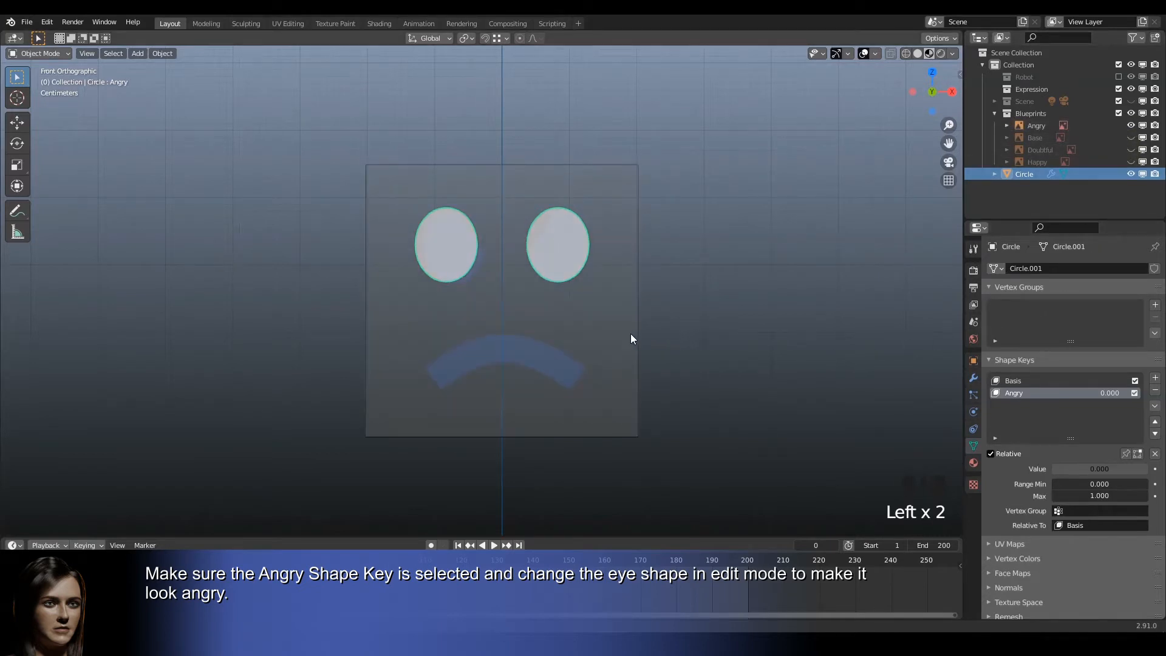
{"action": "key", "text": "Tab"}
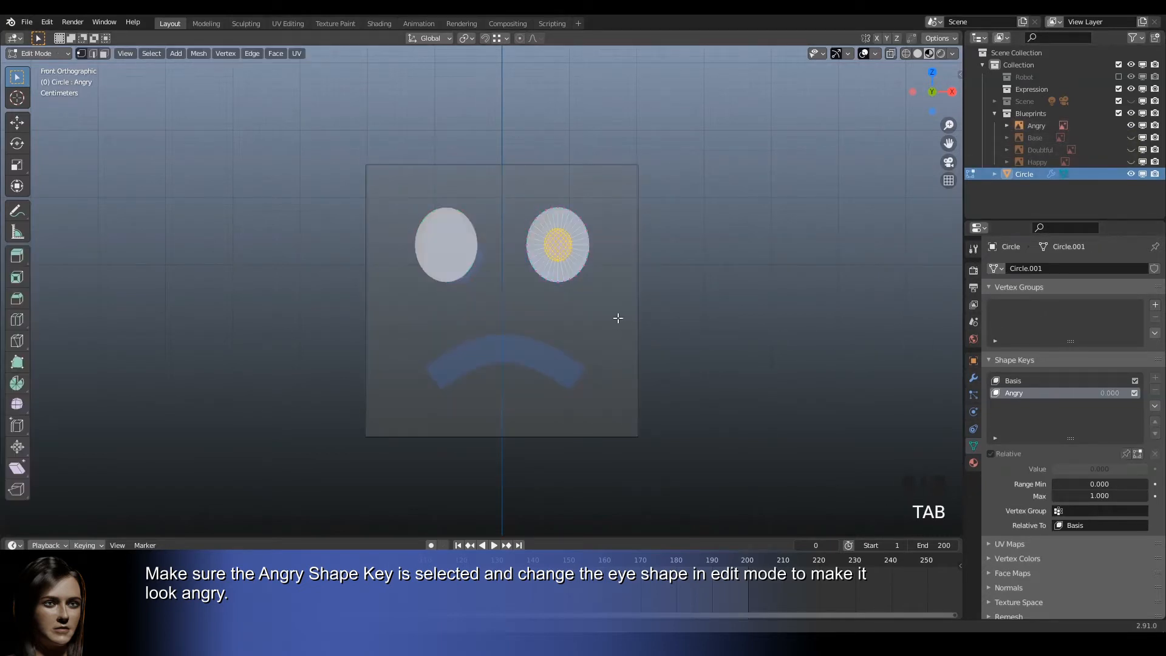
{"action": "scroll", "coordinate": [560, 226], "scroll_direction": "up", "scroll_amount": 1}
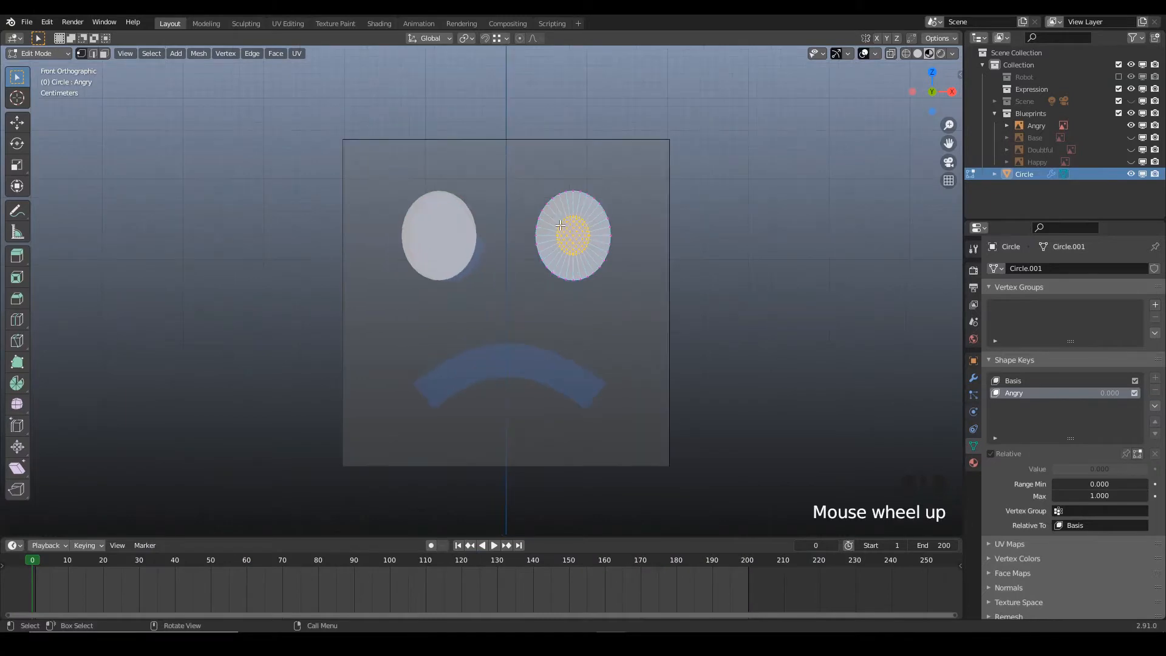
- Flatten the upper inner arc of the eye's outline by scaling its vertices to 0 along Z
{"action": "left_click", "coordinate": [578, 193]}
{"action": "left_click", "coordinate": [540, 234], "text": "ctrl"}
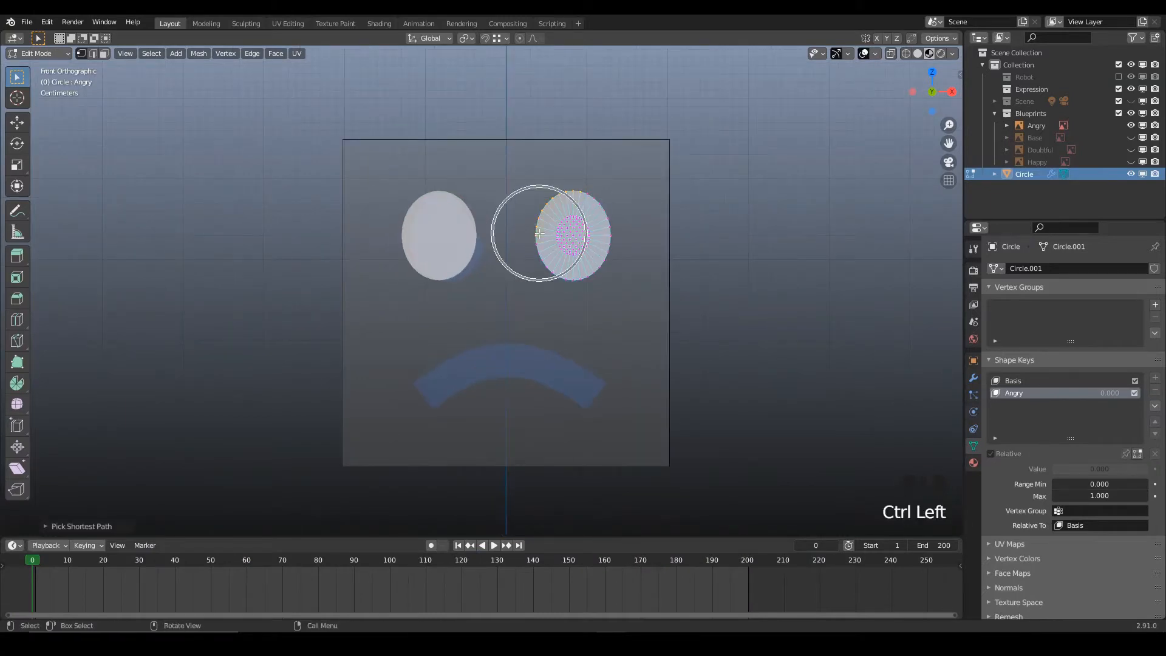
{"action": "key", "text": "s"}
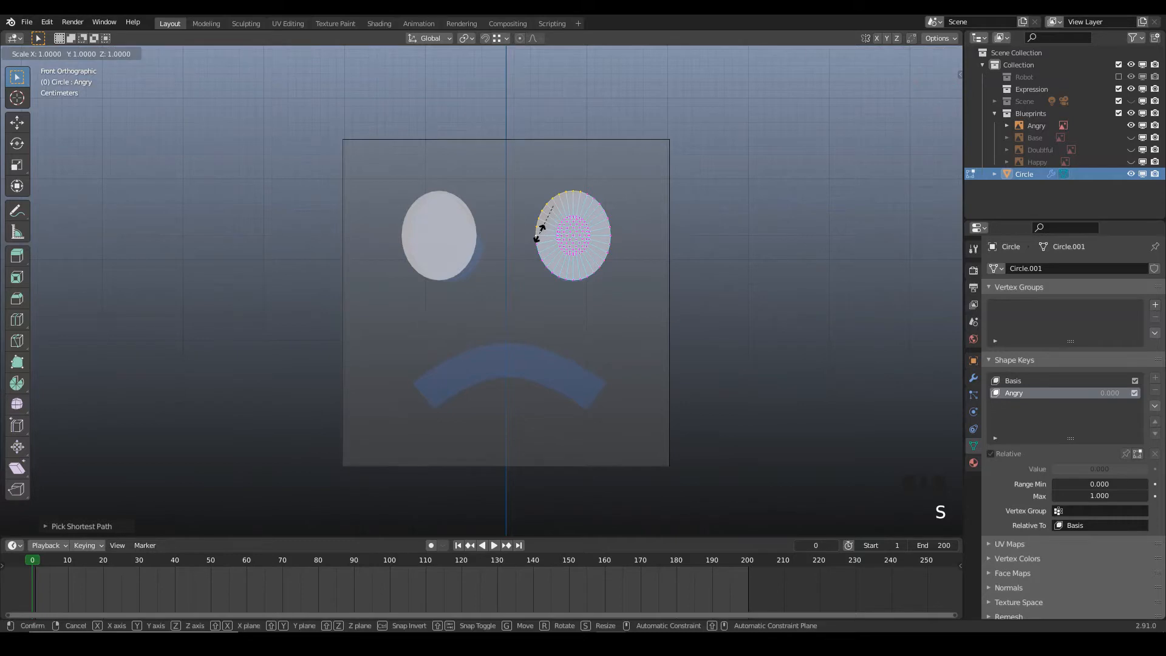
{"action": "key", "text": "z"}
{"action": "key", "text": "0"}
{"action": "key", "text": "Return"}
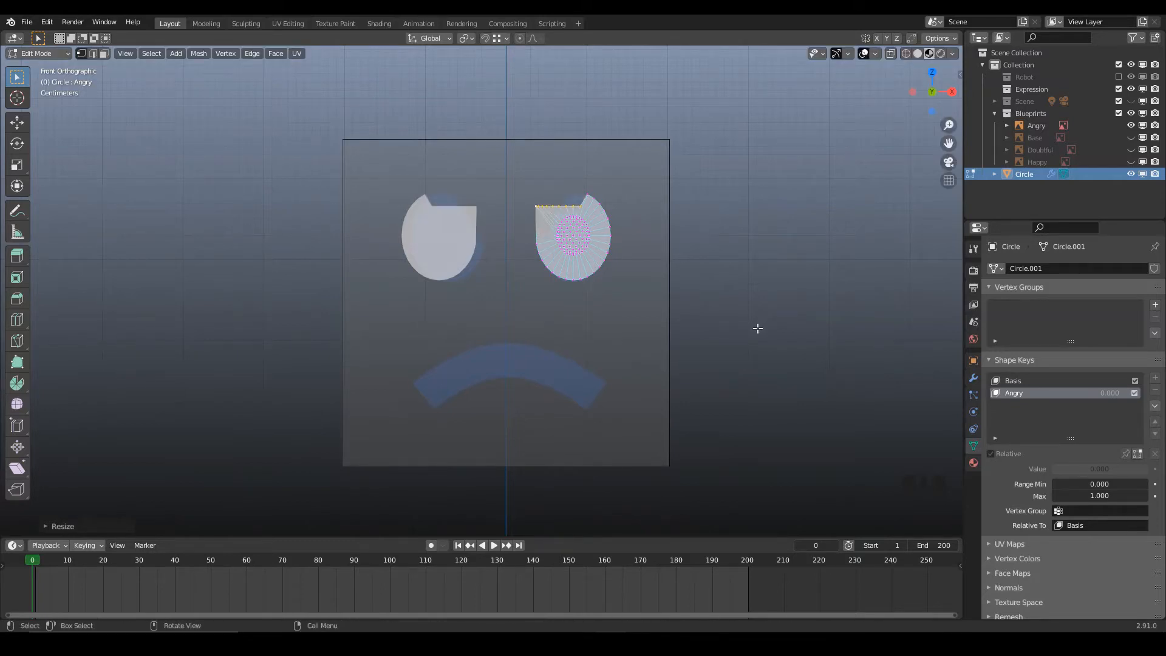
- Rotate the flattened edge about 41° and lower it about 0.017 m to form the slanted angry brow line
{"action": "key", "text": "r"}
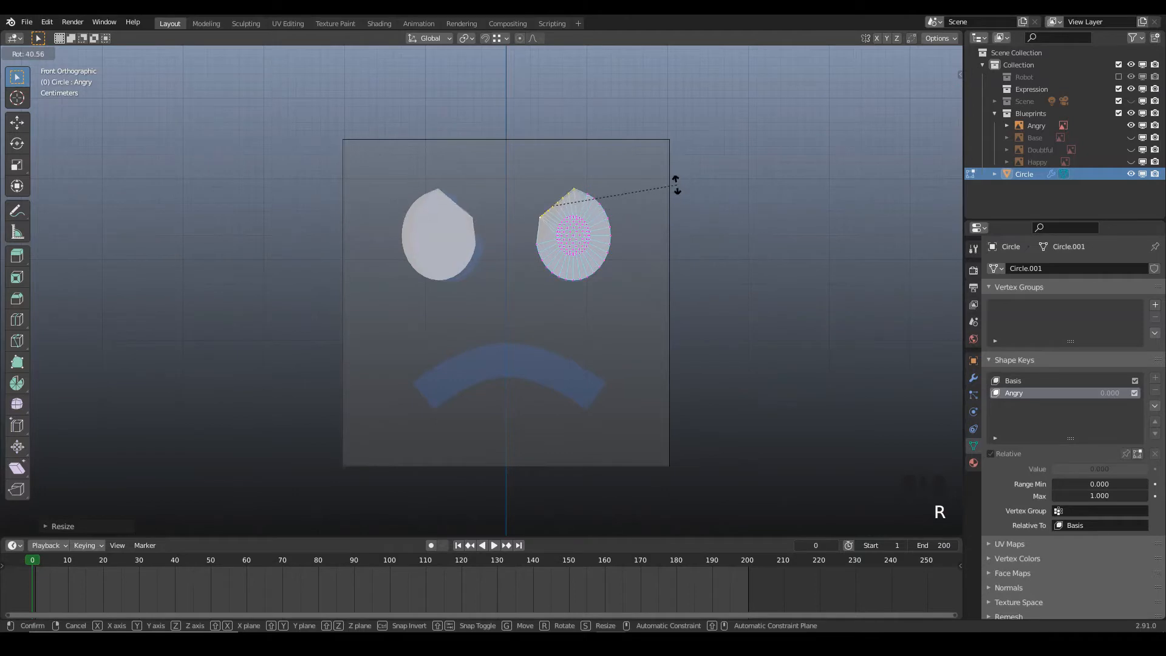
{"action": "left_click", "coordinate": [676, 183]}
{"action": "key", "text": "g"}
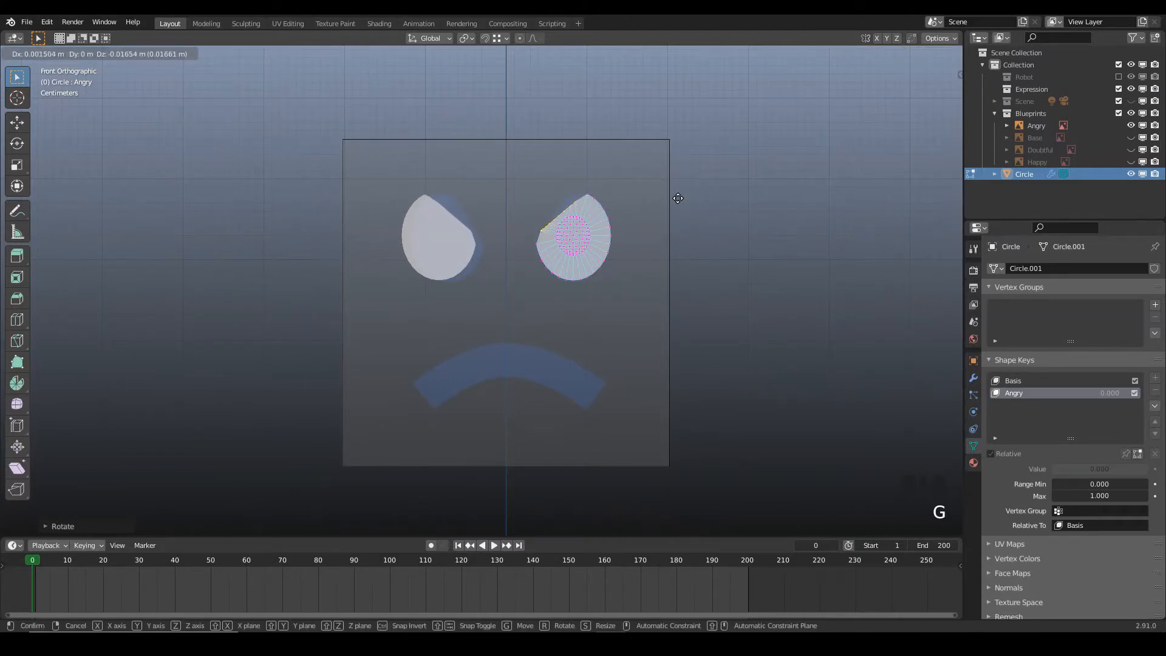
{"action": "left_click", "coordinate": [677, 198]}
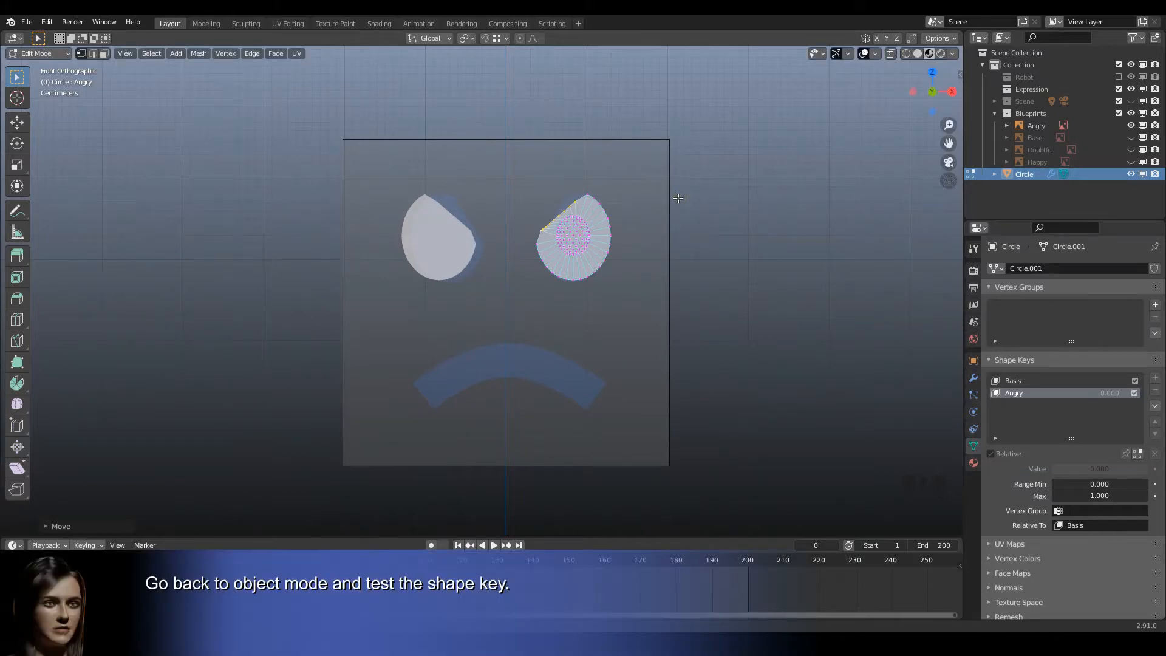
- Return to Object Mode and test the Angry shape key by varying its value
{"action": "key", "text": "Tab"}
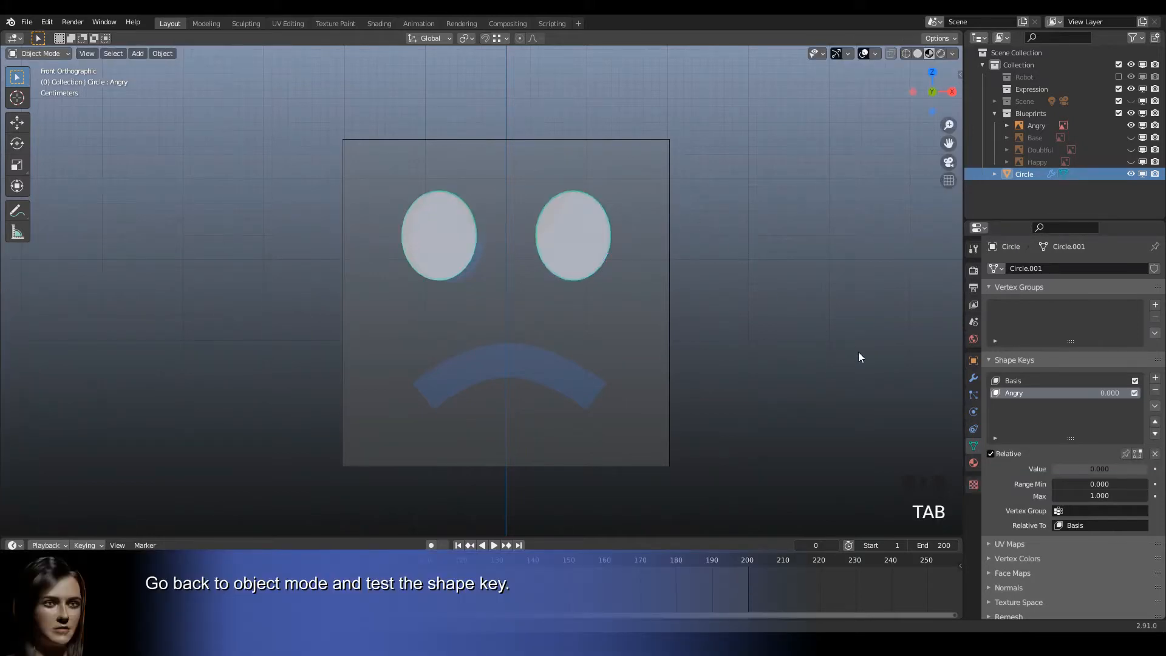
{"action": "left_click_drag", "start_coordinate": [1070, 469], "coordinate": [939, 456]}
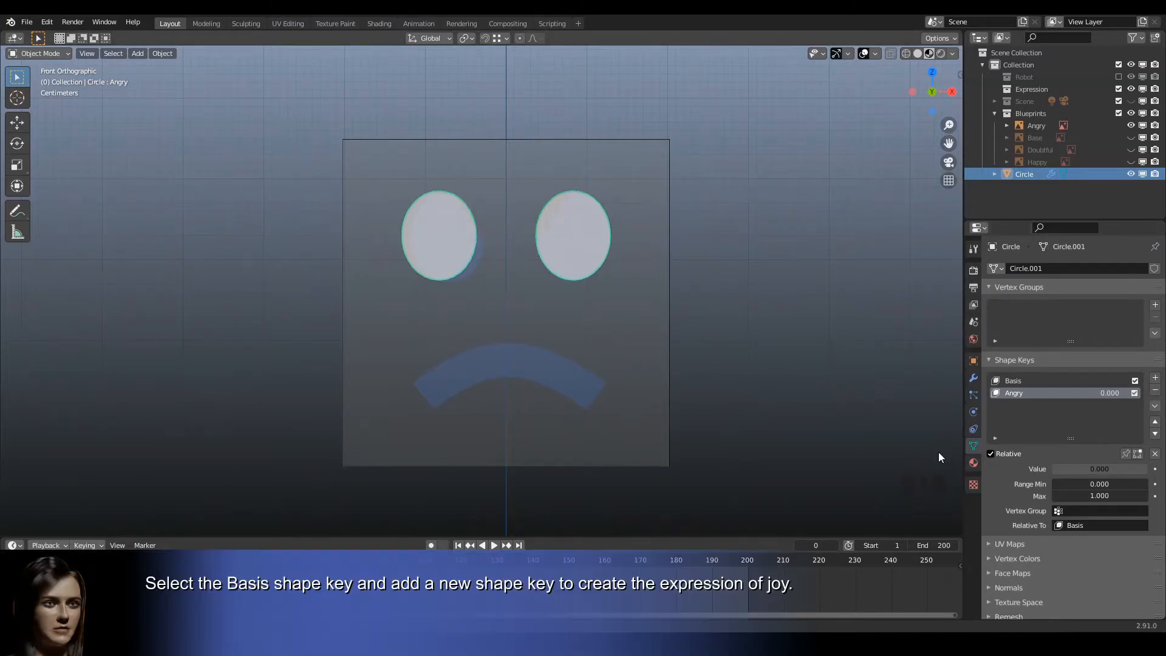
- Add a new shape key from the Basis shape and name it Happy
{"action": "left_click", "coordinate": [1117, 381]}
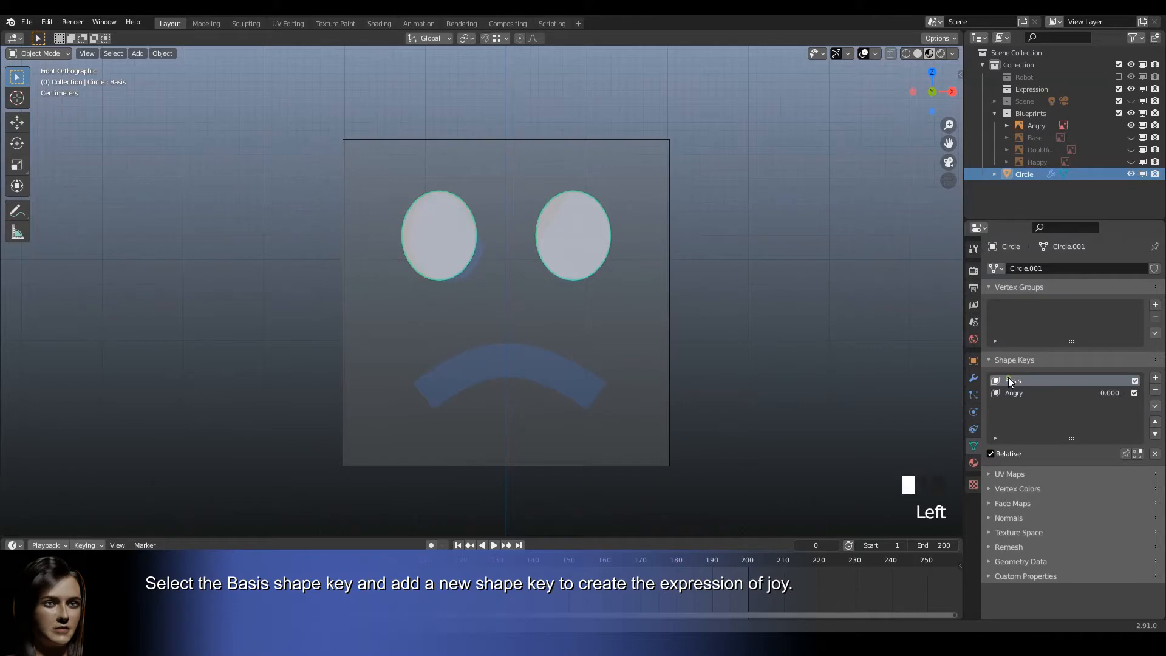
{"action": "left_click", "coordinate": [1155, 377]}
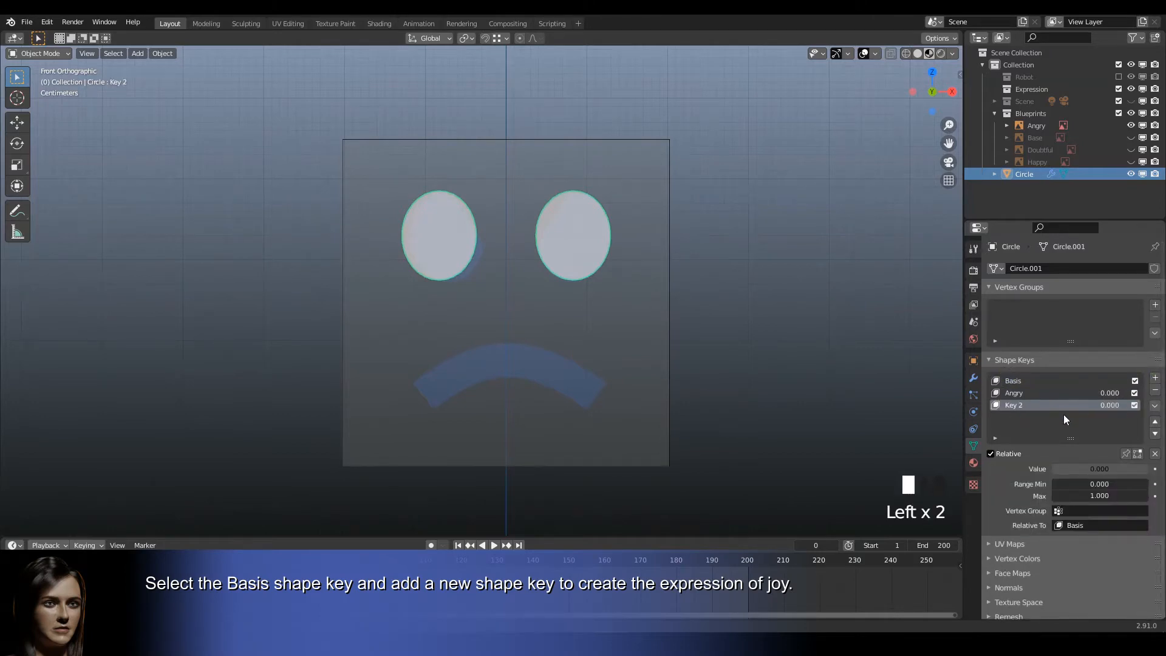
{"action": "double_click", "coordinate": [1025, 403]}
{"action": "type", "text": "Happy"}
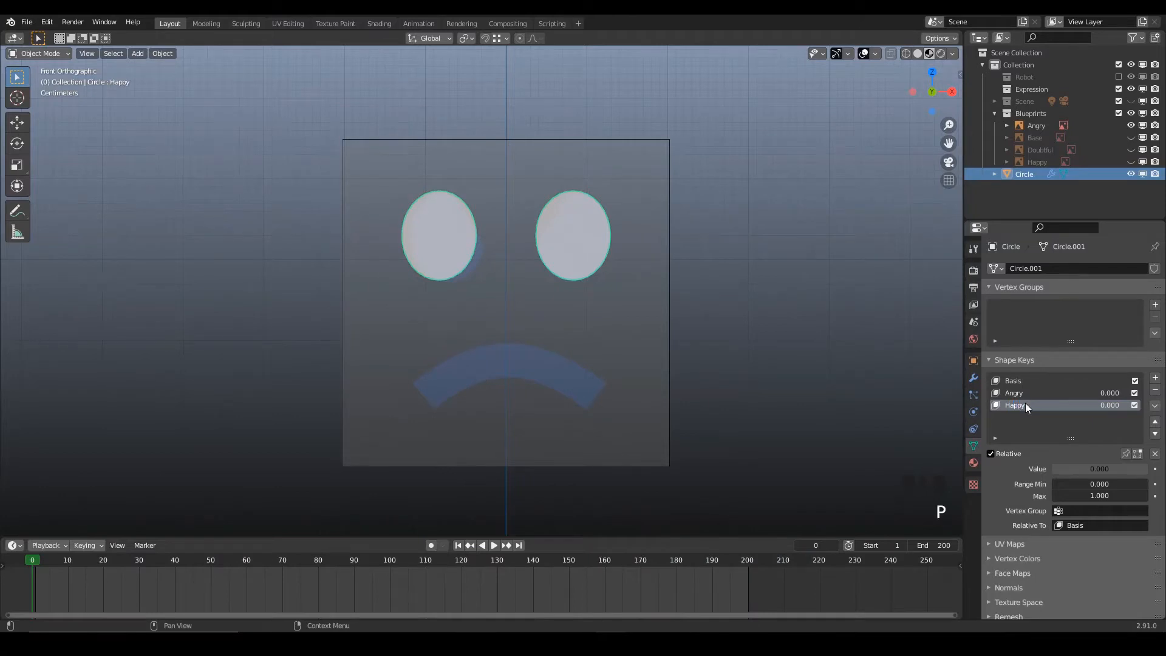
- Hide the Angry blueprint, show the Happy blueprint, and enter Edit Mode on the eyes
{"action": "left_click", "coordinate": [1131, 126]}
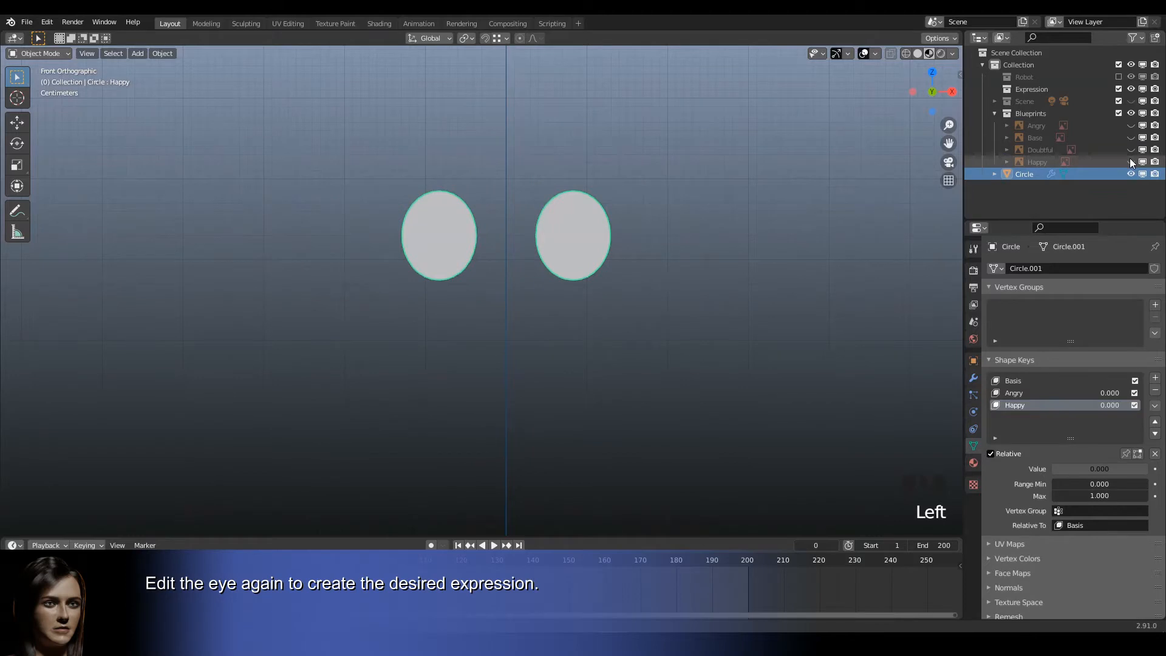
{"action": "left_click", "coordinate": [1131, 161]}
{"action": "left_click", "coordinate": [592, 235]}
{"action": "left_click", "coordinate": [592, 235]}
{"action": "key", "text": "Tab"}
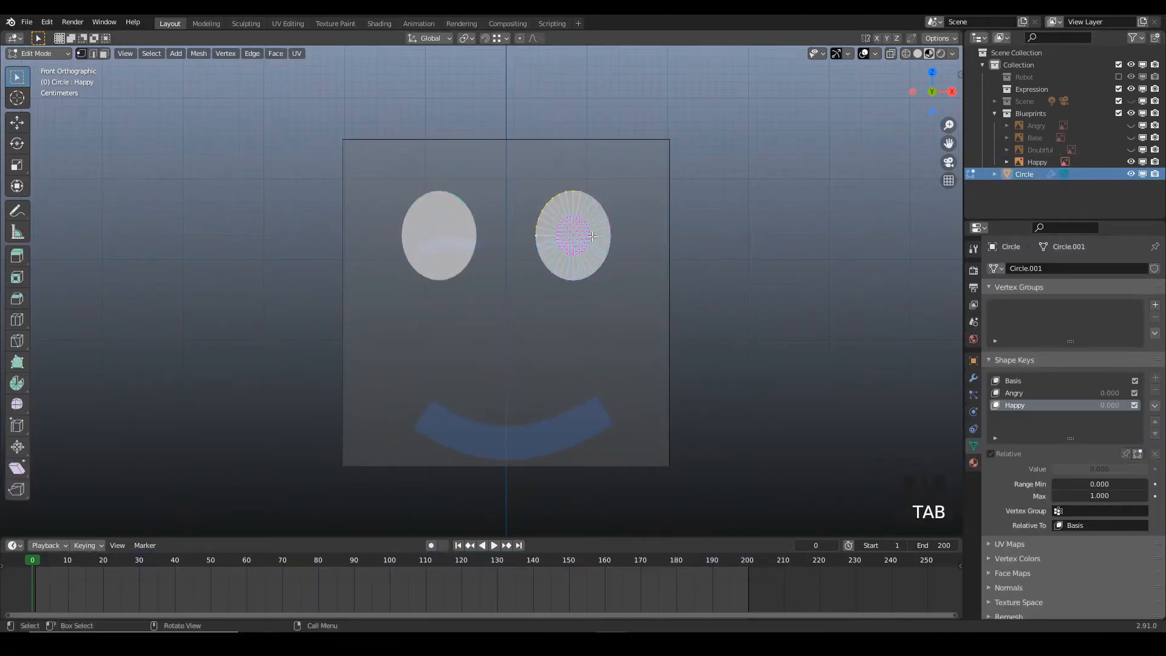
- Scale the entire eye mesh down along Z into a thin horizontal oval for the Happy shape key
{"action": "key", "text": "a"}
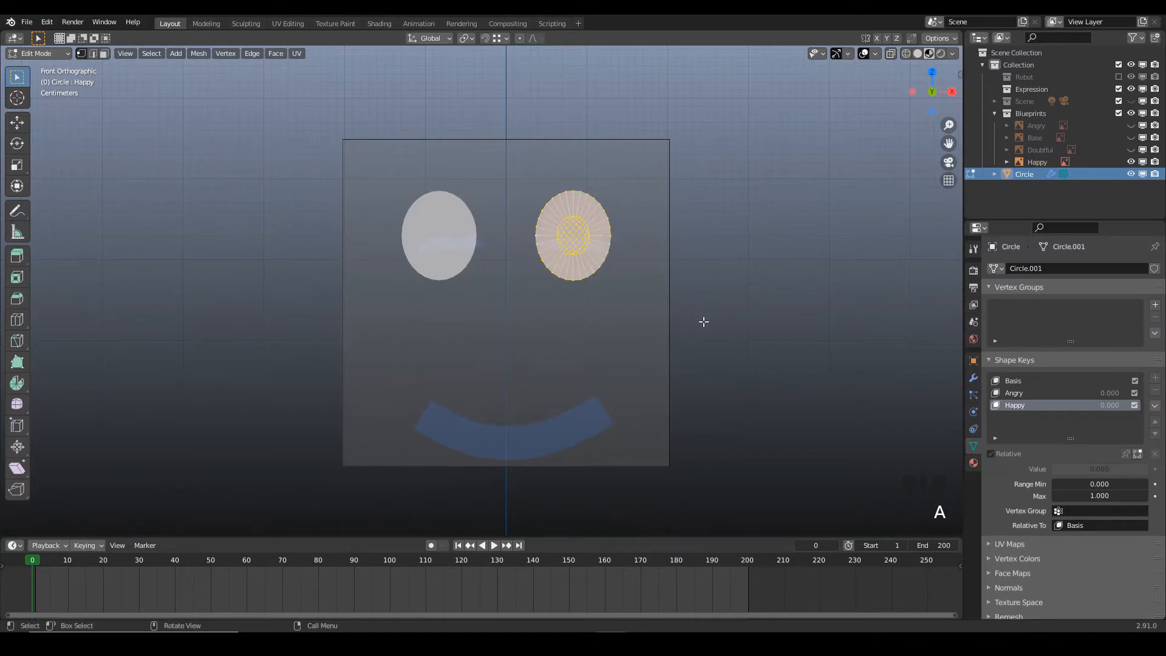
{"action": "key", "text": "s"}
{"action": "key", "text": "z"}
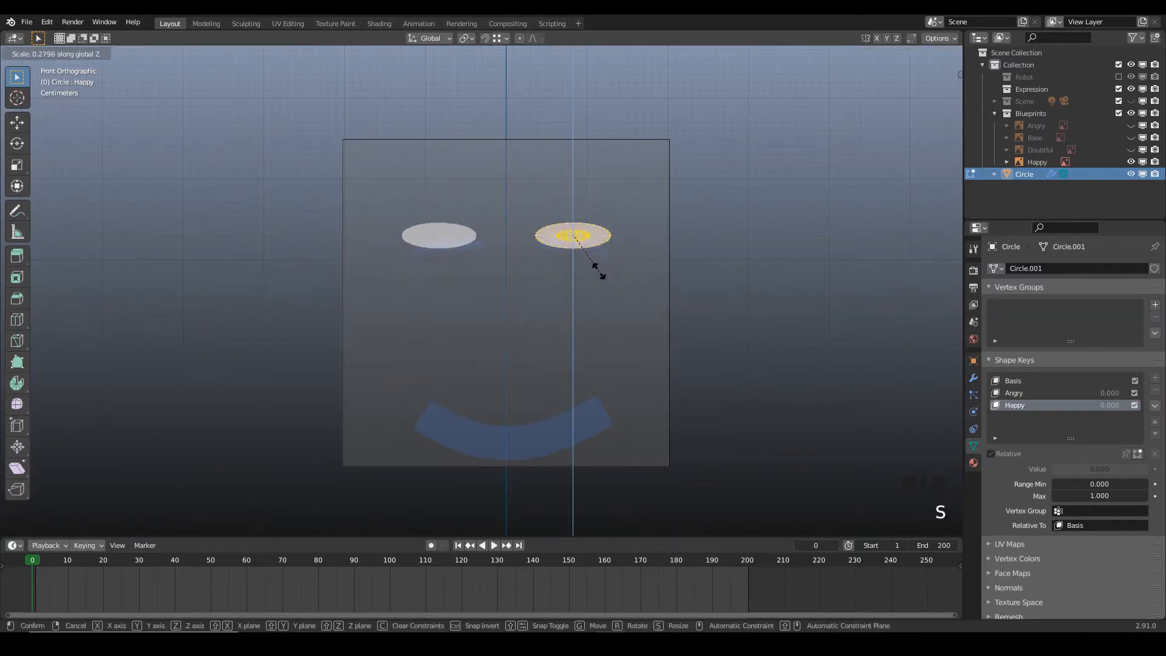
{"action": "left_click", "coordinate": [578, 244]}
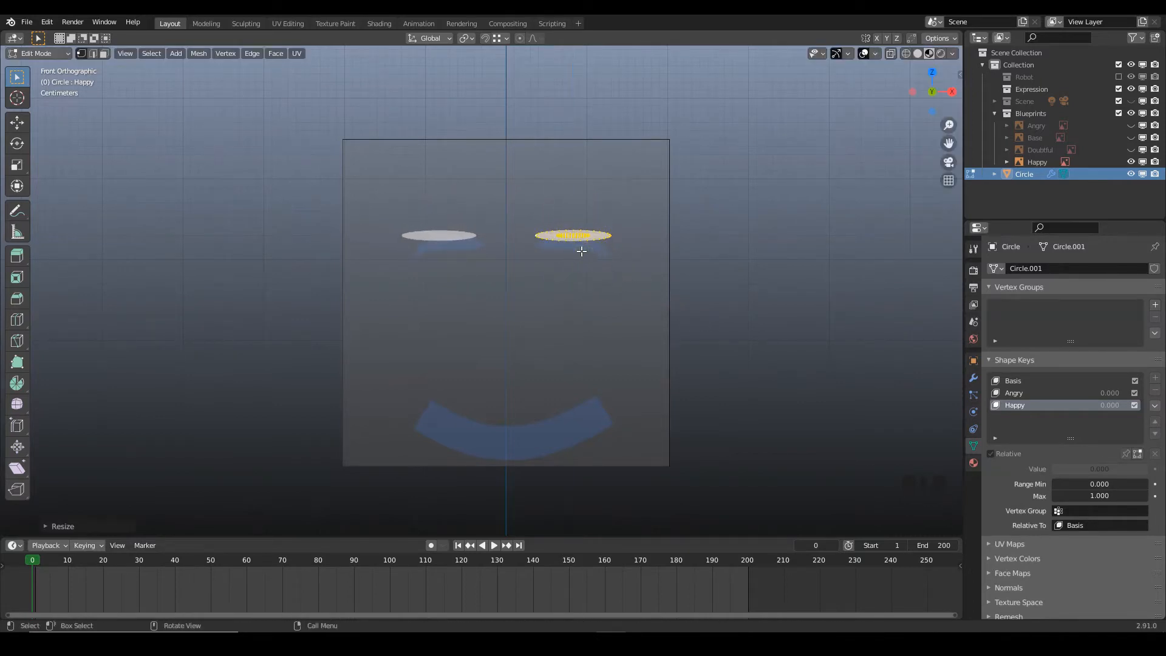
- Lower the thin oval along Z onto the Happy blueprint's eye and slightly increase its Z scale
{"action": "key", "text": "g"}
{"action": "key", "text": "z"}
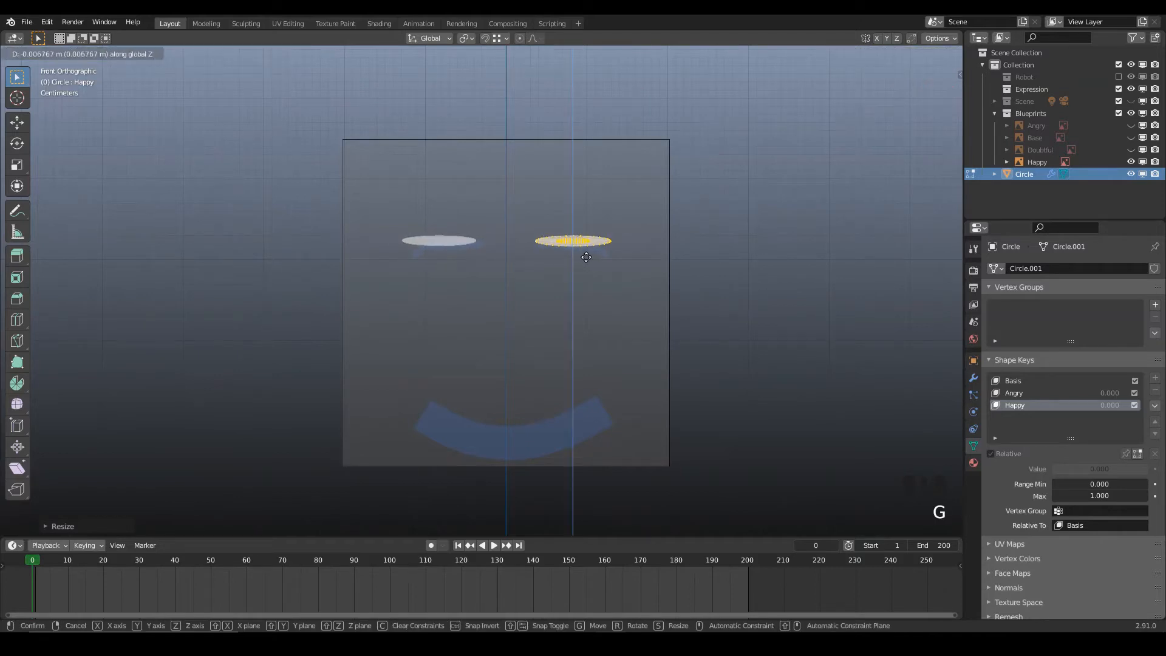
{"action": "left_click", "coordinate": [583, 255]}
{"action": "key", "text": "s"}
{"action": "key", "text": "z"}
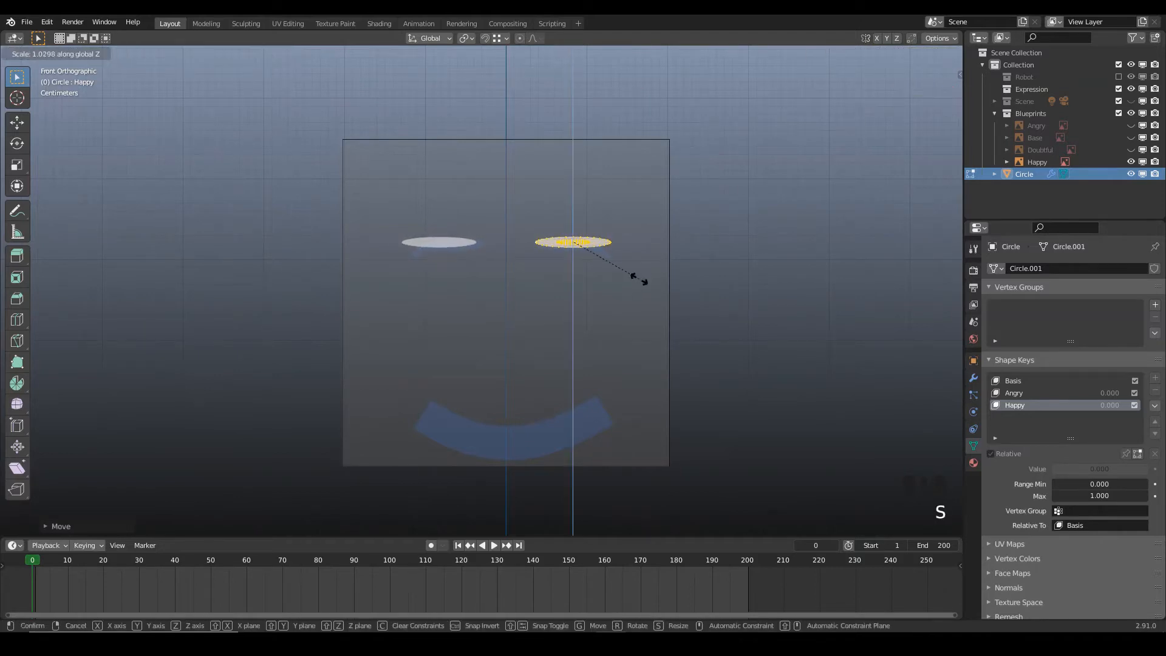
{"action": "left_click", "coordinate": [645, 286]}
- Circle-select the eye's outer tip, move it down to the blueprint's corner, and rotate it about -36°
{"action": "left_click", "coordinate": [614, 244]}
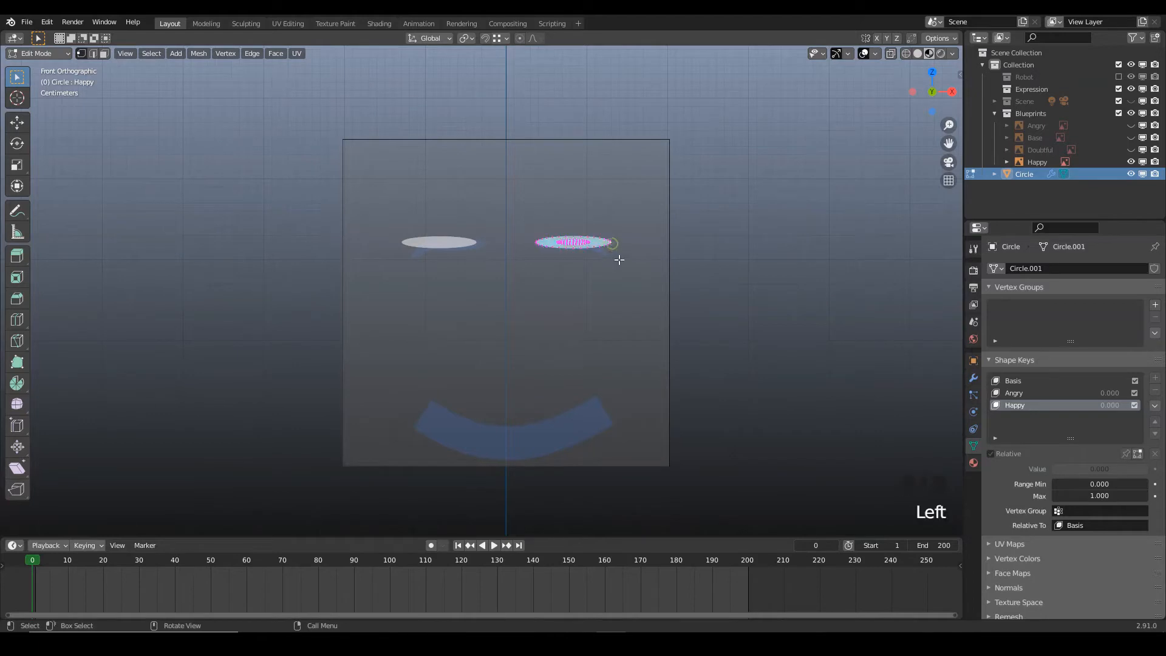
{"action": "key", "text": "c"}
{"action": "left_click_drag", "start_coordinate": [604, 243], "coordinate": [606, 245]}
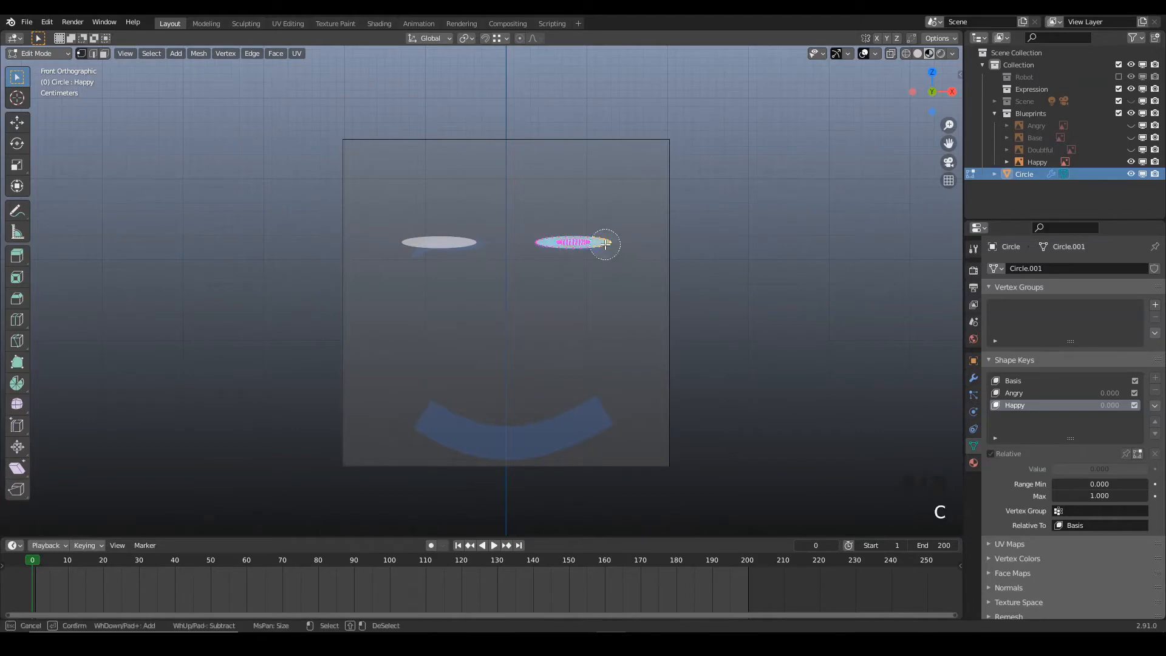
{"action": "right_click", "coordinate": [606, 244]}
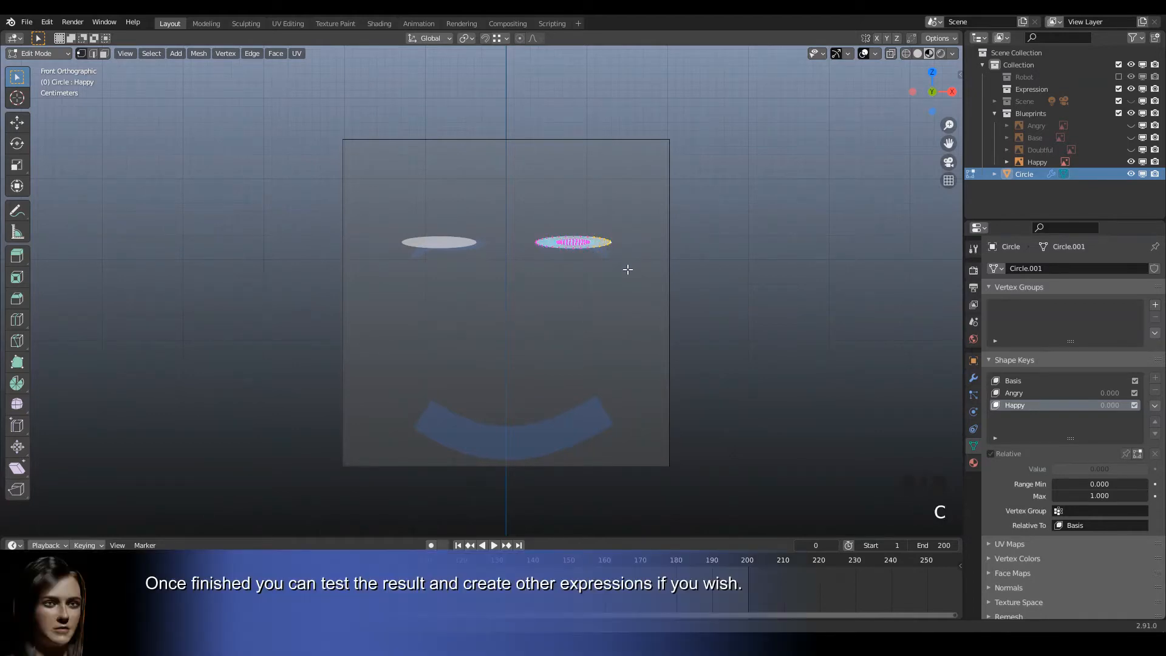
{"action": "key", "text": "g"}
{"action": "left_click", "coordinate": [626, 278]}
{"action": "key", "text": "r"}
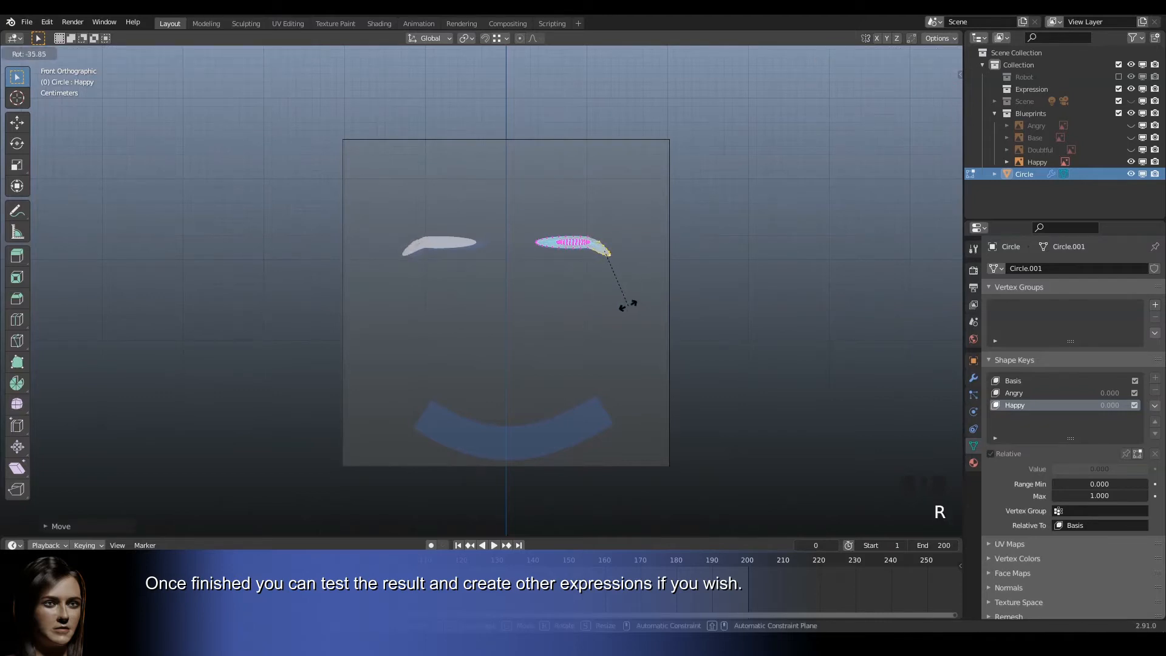
{"action": "left_click", "coordinate": [628, 305]}
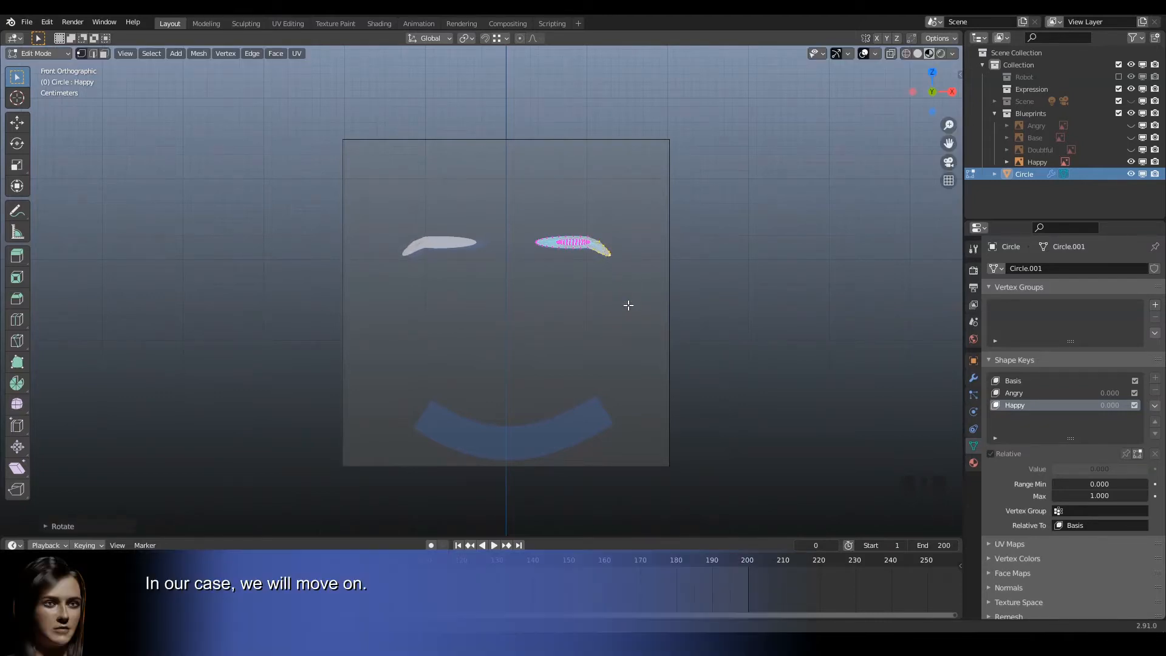
- Return to Object Mode and test the Happy shape key by varying its value
{"action": "key", "text": "Tab"}
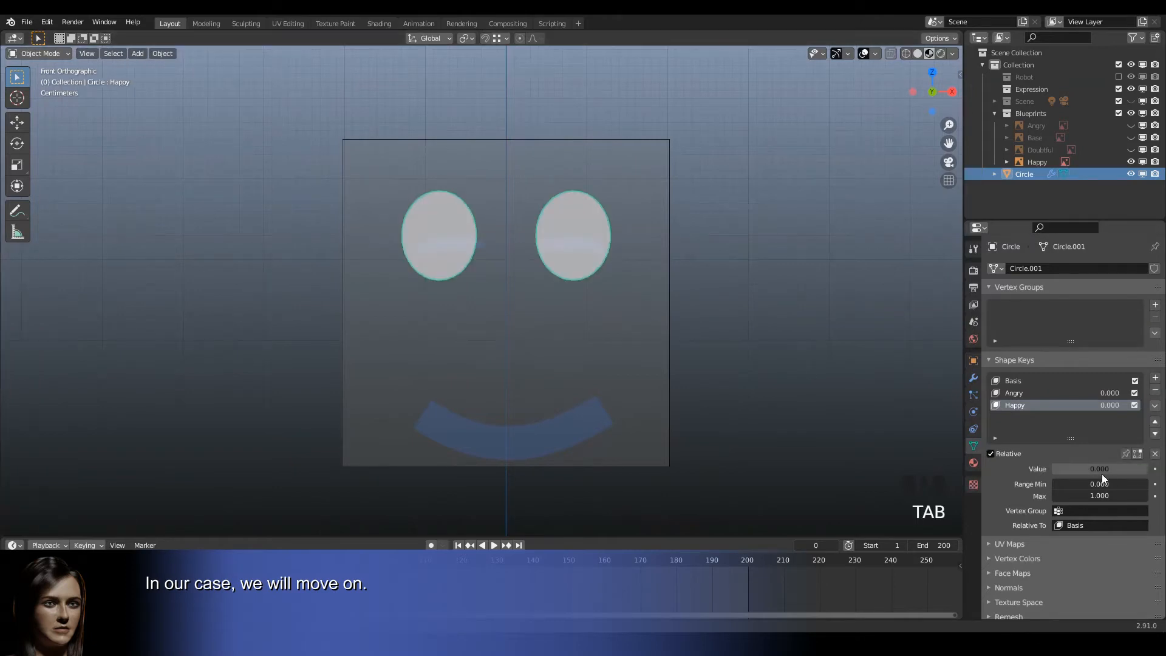
{"action": "mouse_move", "coordinate": [1070, 467]}
{"action": "left_mouse_down"}
{"action": "mouse_move", "coordinate": [1148, 468]}
{"action": "mouse_move", "coordinate": [1050, 468]}
{"action": "left_mouse_up"}
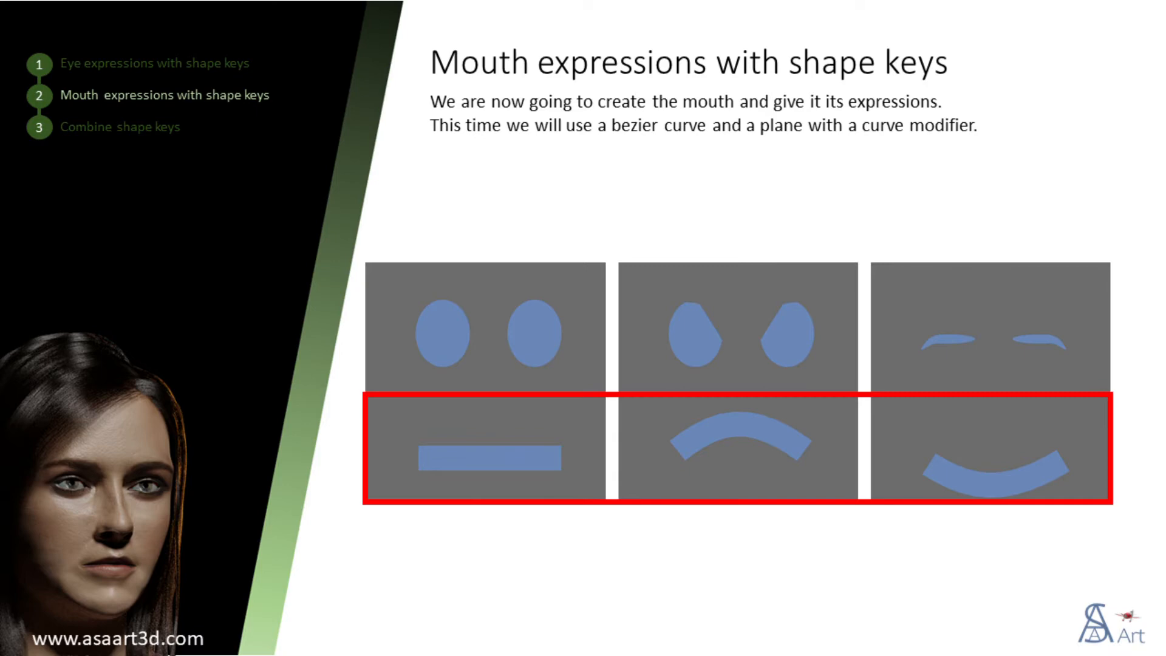
- Add a Bezier curve for the mouth and rotate it 90° about the X axis
{"action": "key", "text": "shift+a"}
{"action": "mouse_move", "coordinate": [751, 410]}
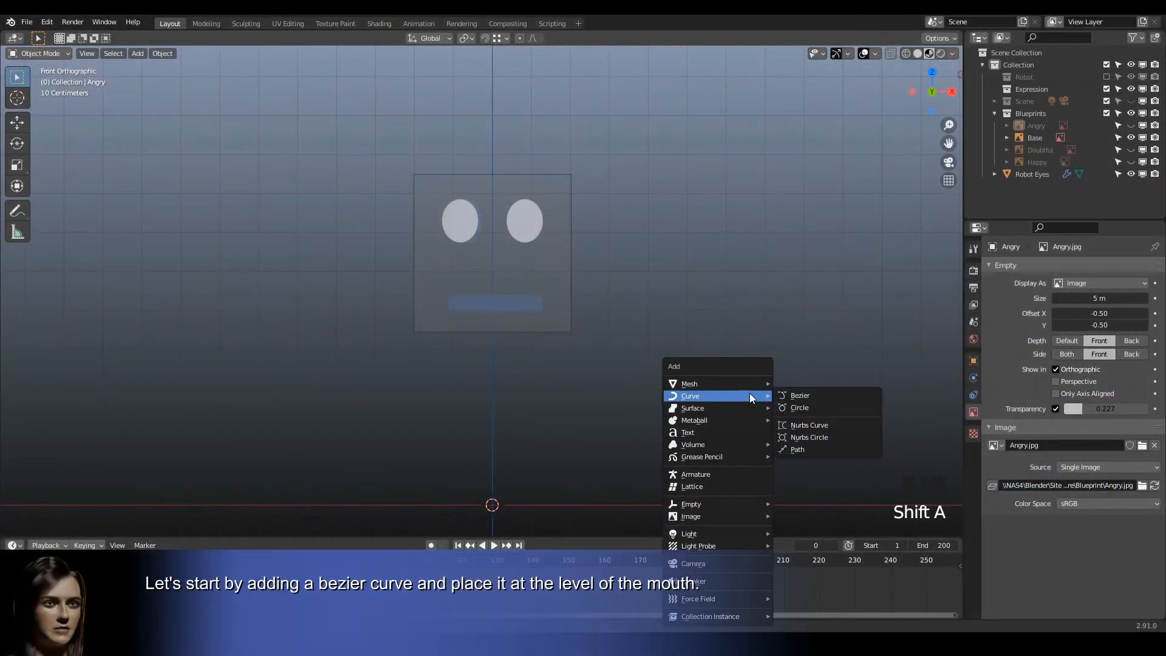
{"action": "left_click", "coordinate": [805, 399]}
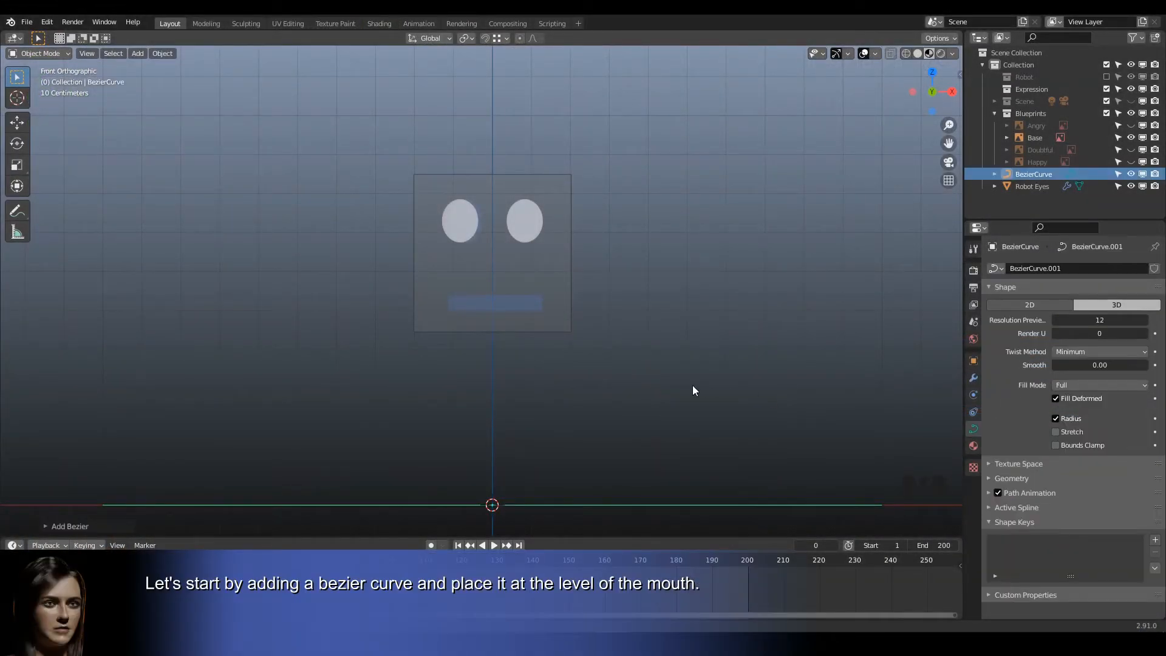
{"action": "type", "text": "rx90"}
{"action": "key", "text": "Return"}
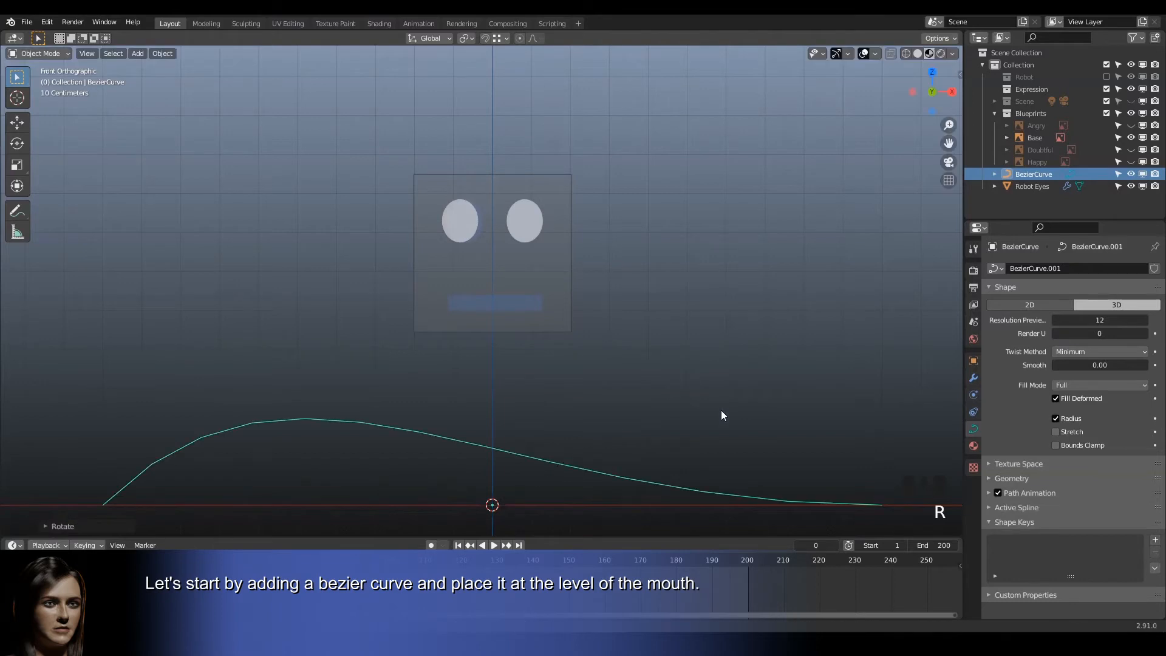
- Scale the Bezier curve down to less than the head's width and move it up onto the blueprint's mouth
{"action": "key", "text": "s"}
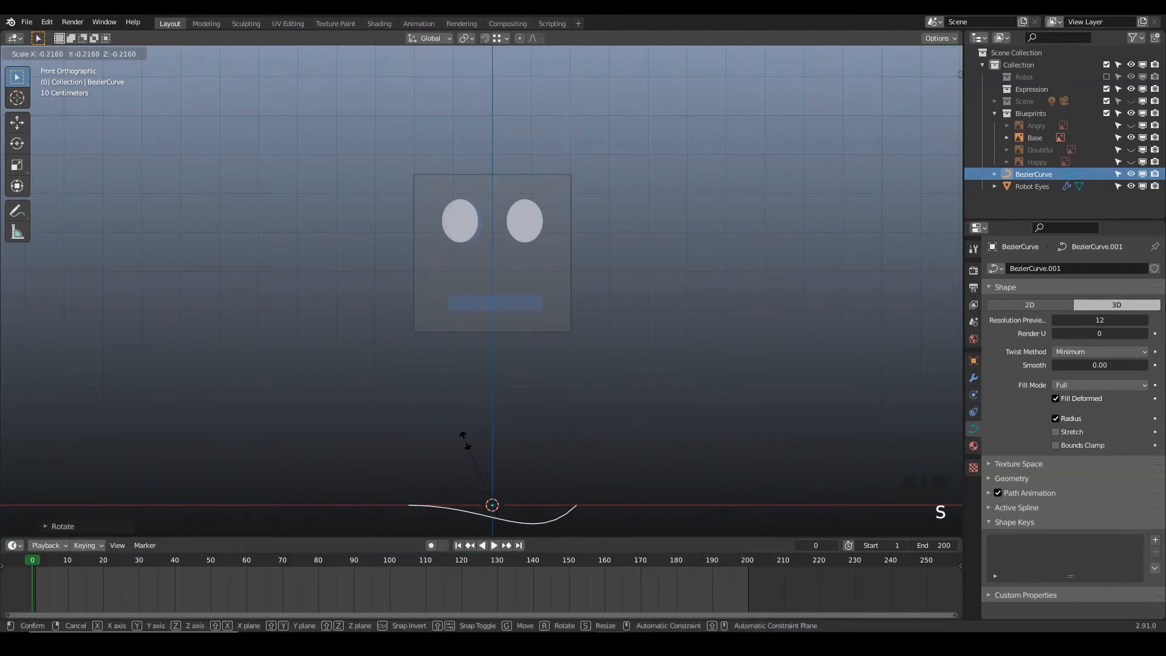
{"action": "left_click", "coordinate": [506, 458]}
{"action": "key", "text": "g"}
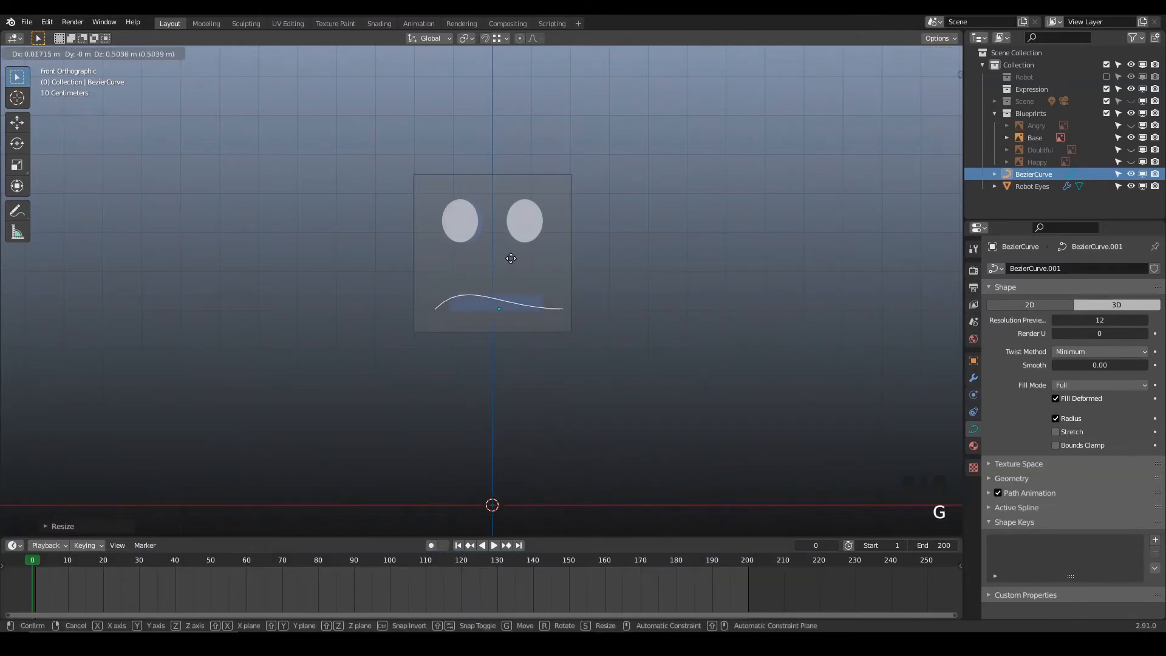
{"action": "left_click", "coordinate": [581, 339]}
- Shrink the curve to about a third of the blueprint mouth's width and move it inside the mouth's left half
{"action": "scroll", "coordinate": [581, 344], "scroll_direction": "up", "scroll_amount": 8}
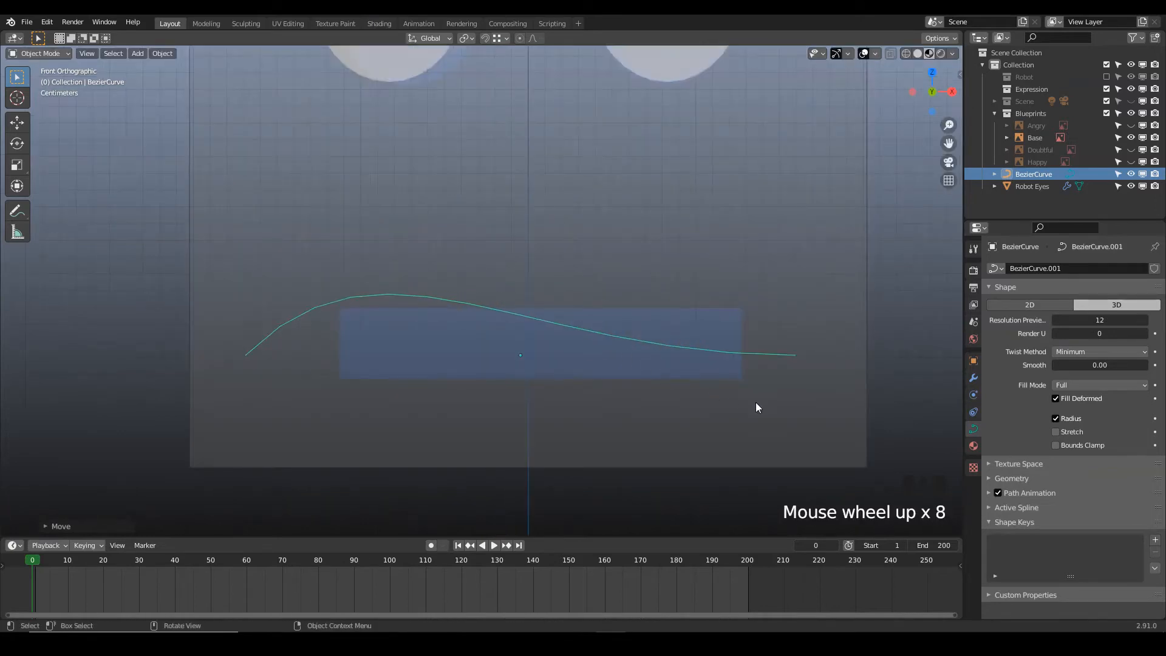
{"action": "key", "text": "s"}
{"action": "left_click", "coordinate": [577, 368]}
{"action": "key", "text": "g"}
{"action": "left_click", "coordinate": [487, 362]}
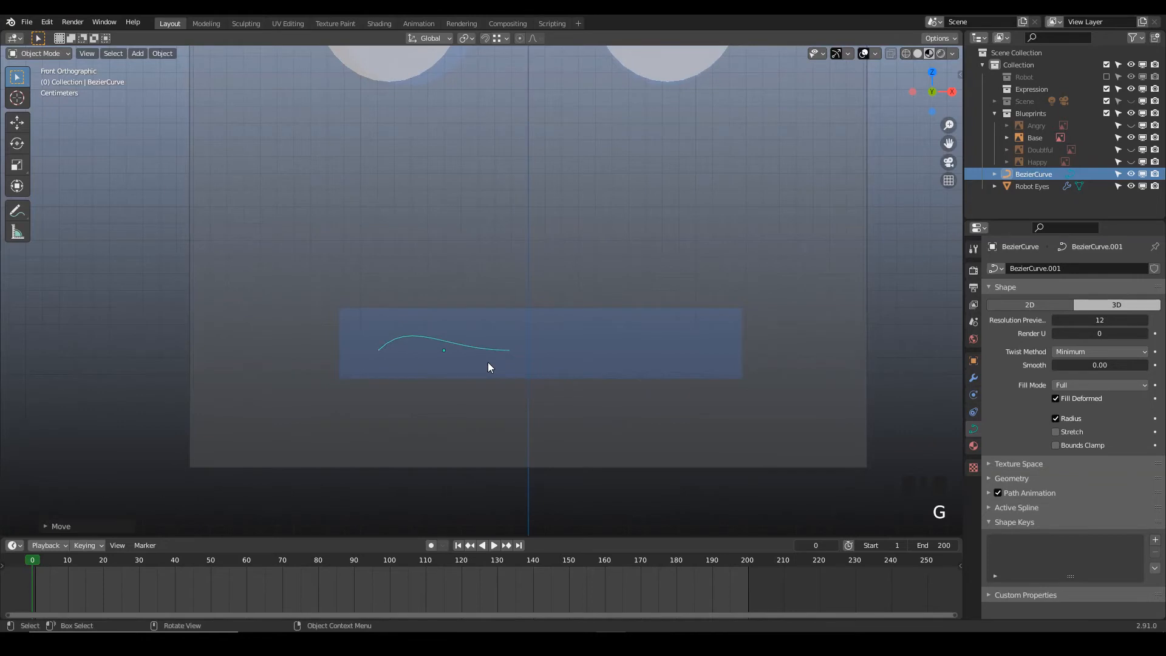
- Extrude the mouth curve's right end point in Edit Mode out to the right edge of the blueprint mouth
{"action": "key", "text": "Tab"}
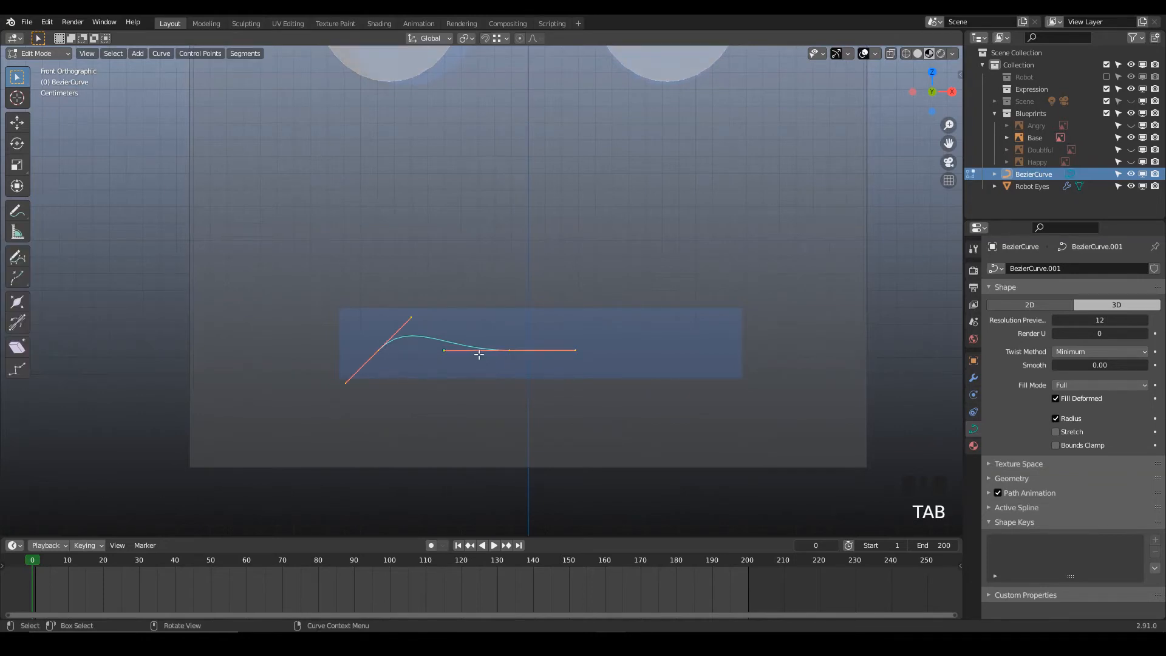
{"action": "left_click", "coordinate": [539, 356]}
{"action": "key", "text": "e"}
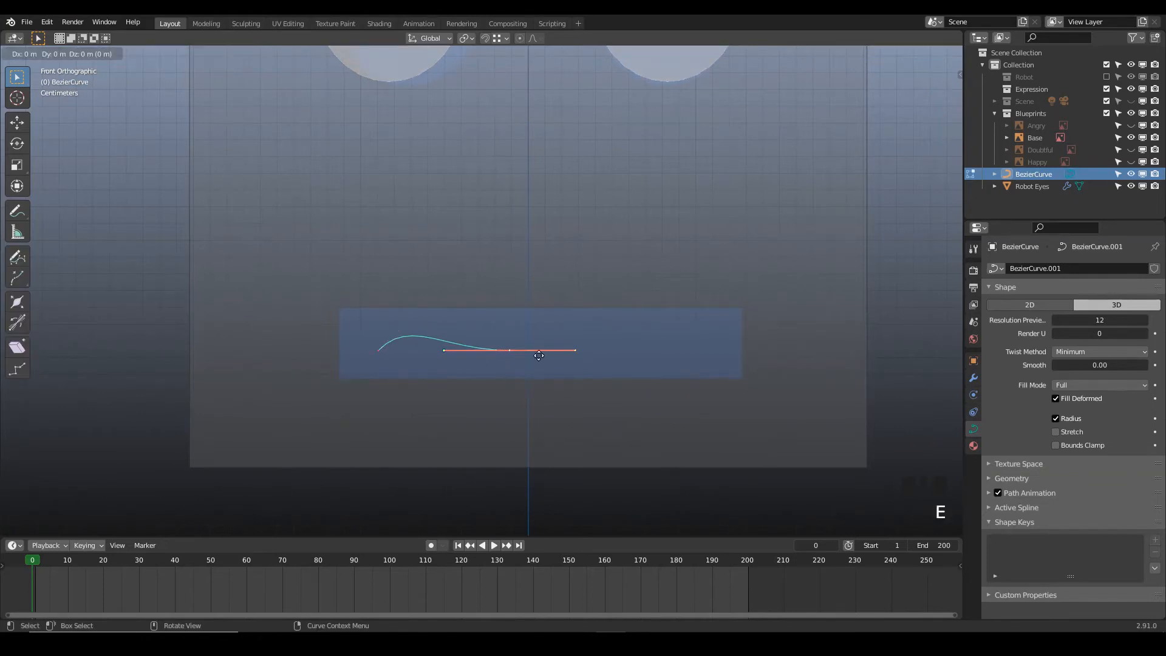
{"action": "left_click", "coordinate": [772, 360]}
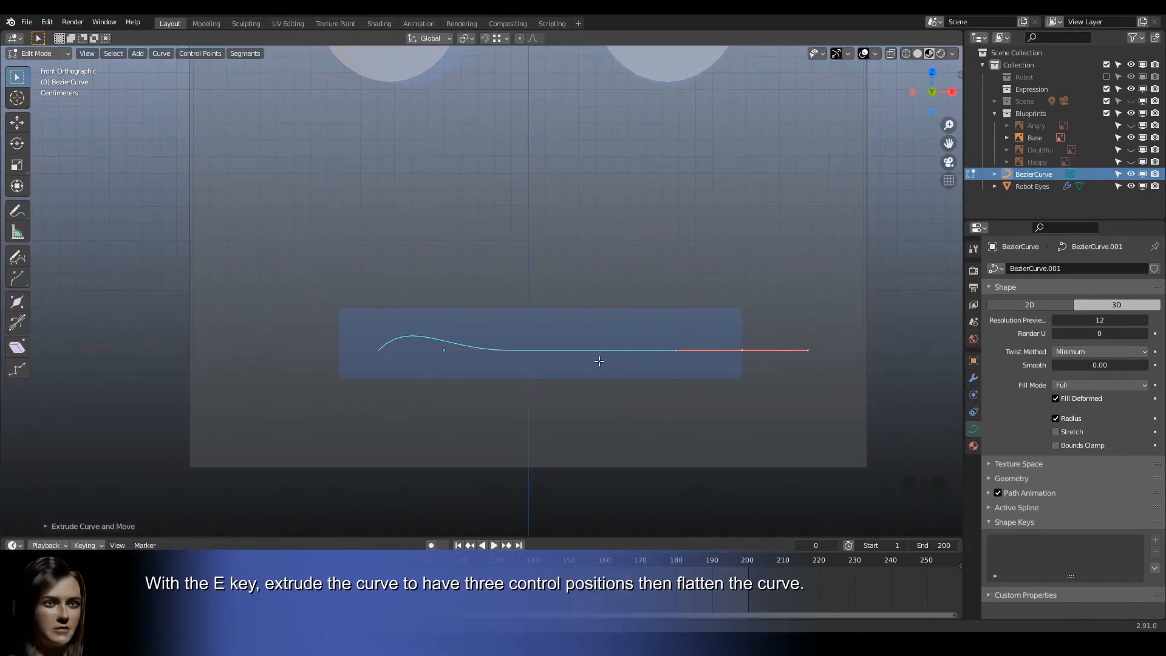
- Move the curve's middle control point about 0.011 m along X onto the face's vertical centre line
{"action": "left_click", "coordinate": [510, 351]}
{"action": "key", "text": "g"}
{"action": "key", "text": "x"}
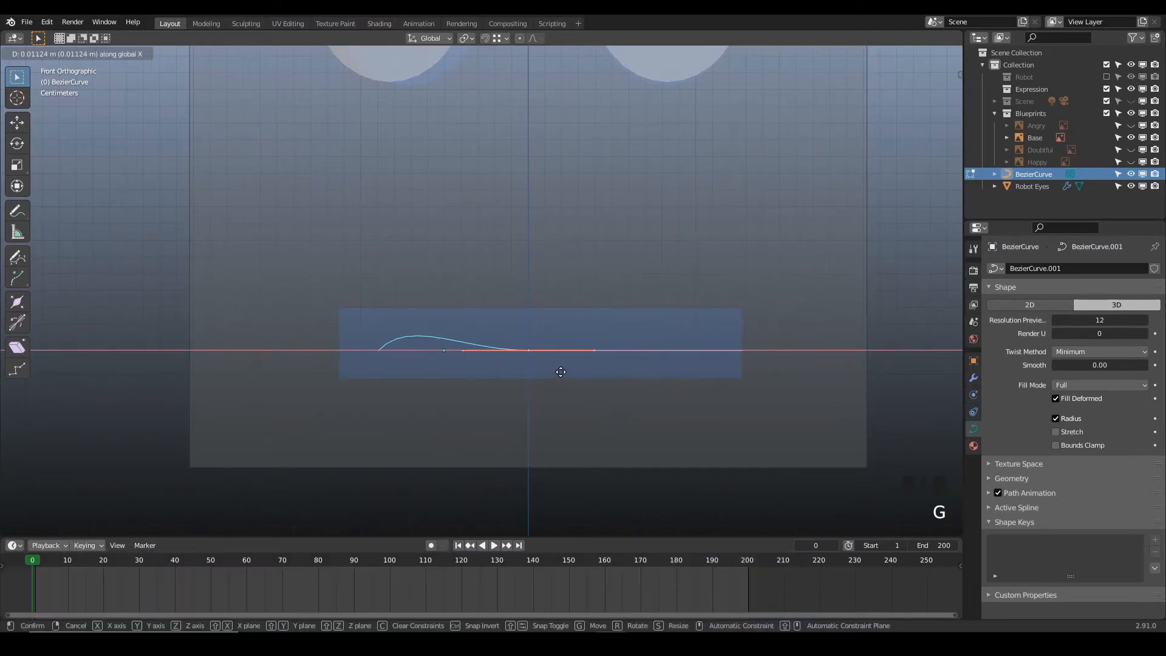
{"action": "left_click", "coordinate": [561, 372]}
- Flatten the left control point by scaling it to 0 on Z, and move it along X to the blueprint mouth's left edge
{"action": "left_click", "coordinate": [381, 349]}
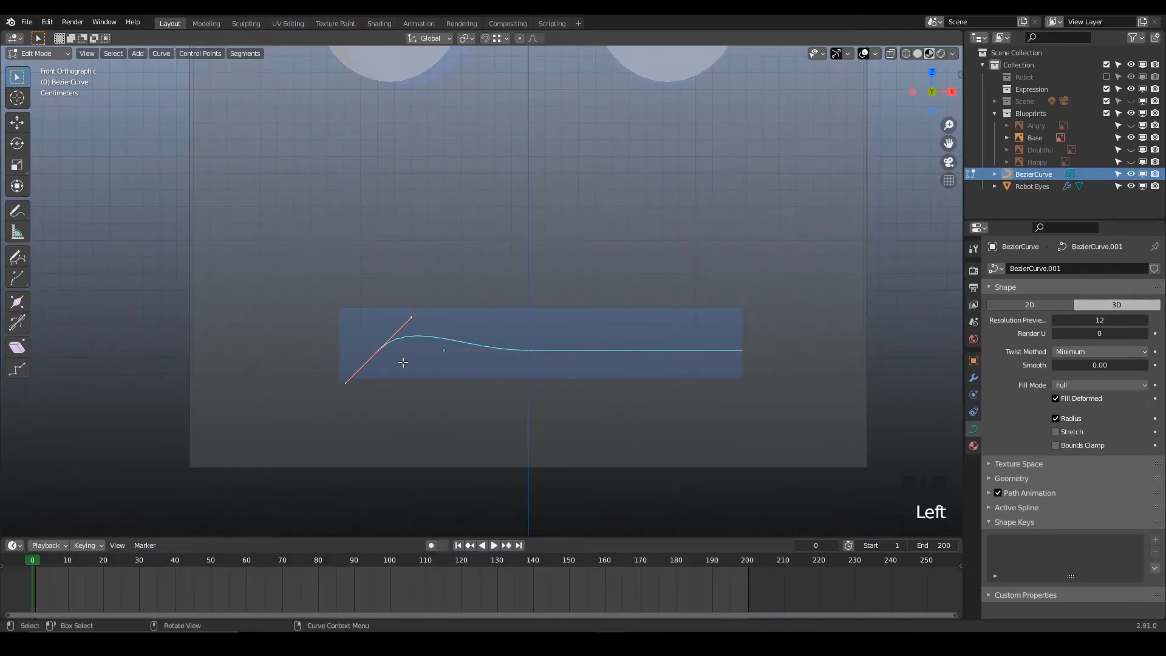
{"action": "key", "text": "s"}
{"action": "key", "text": "z"}
{"action": "key", "text": "0"}
{"action": "key", "text": "Return"}
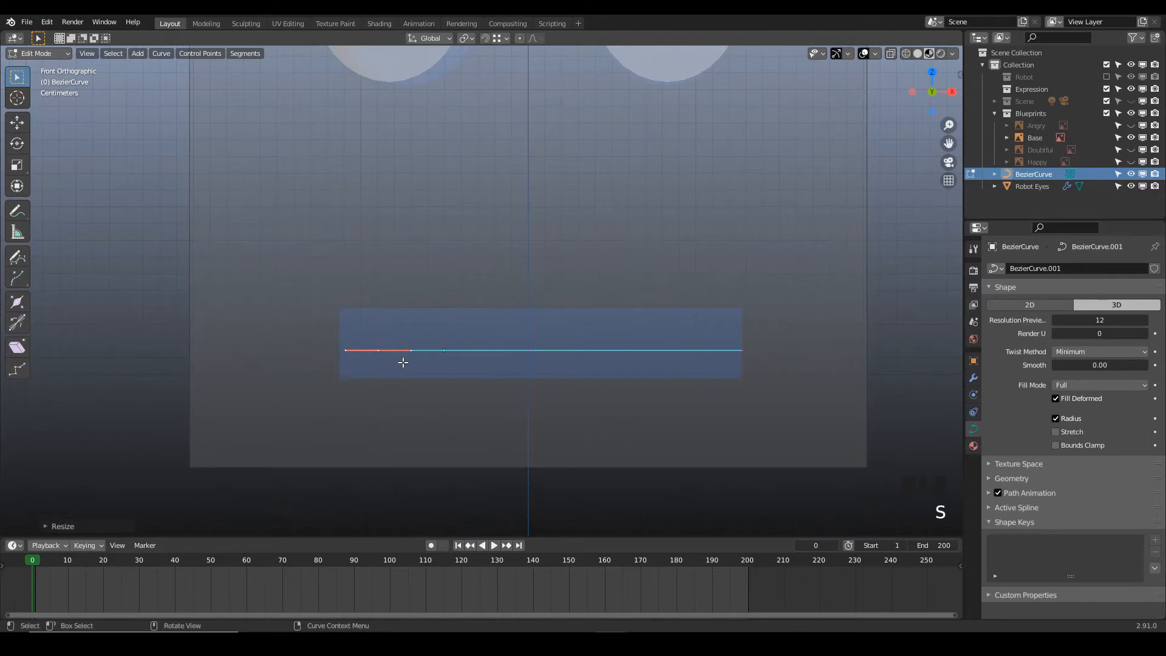
{"action": "key", "text": "g"}
{"action": "key", "text": "x"}
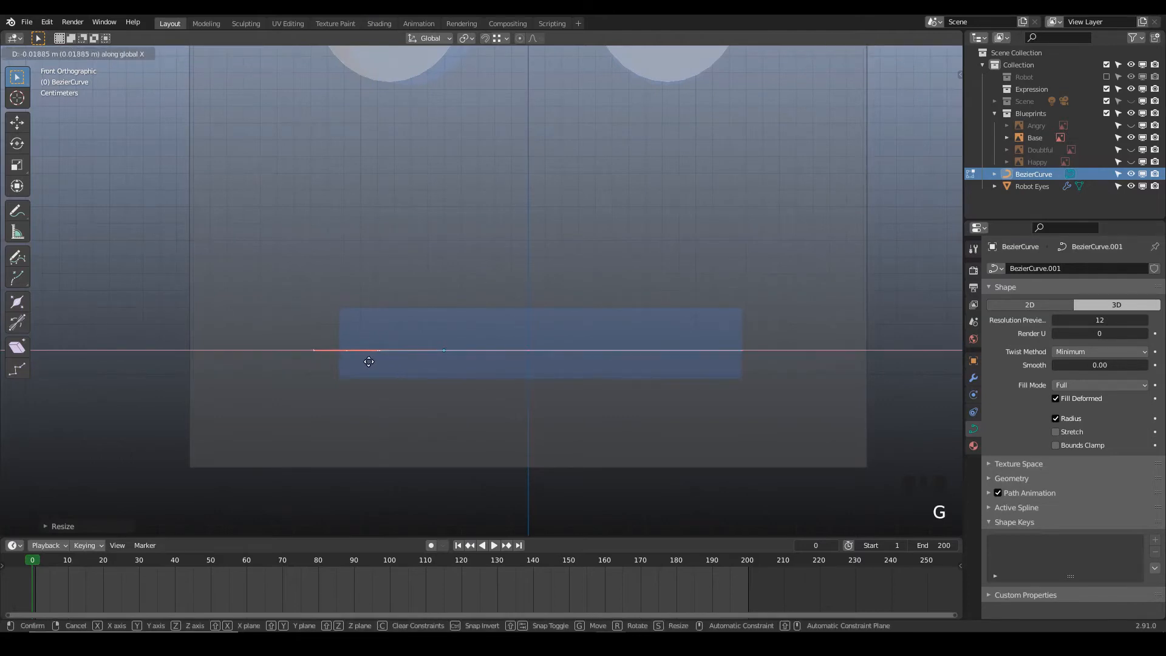
{"action": "left_click", "coordinate": [362, 363]}
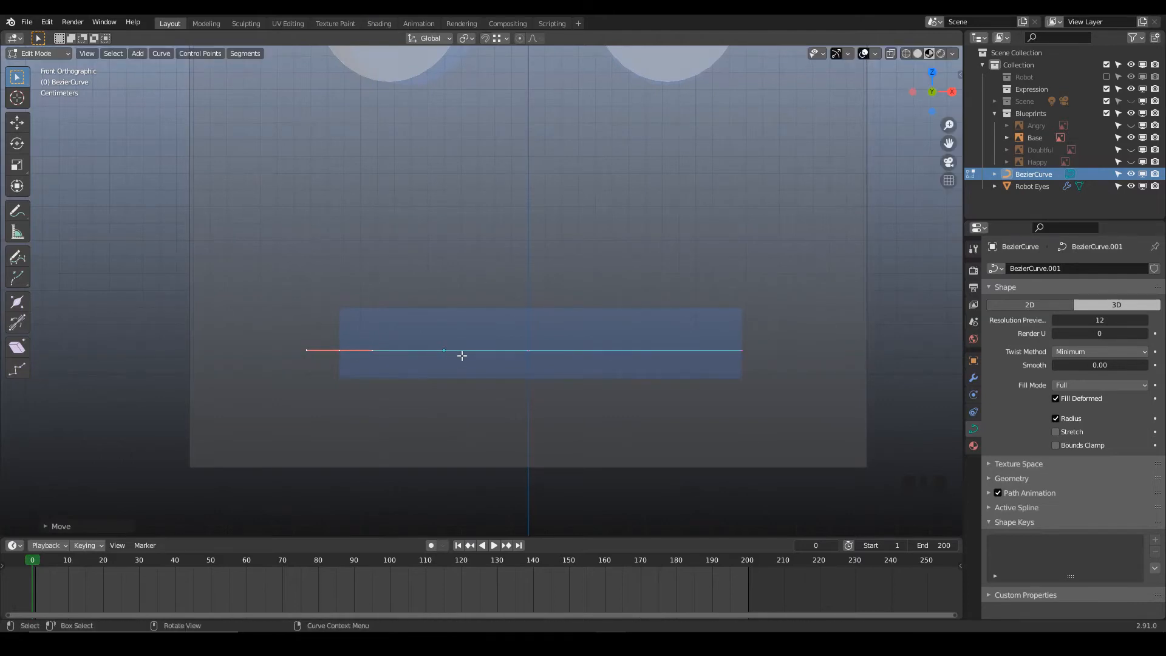
- Raise all the curve's points about 0.006 m along Z to the middle of the blueprint mouth and return to Object Mode
{"action": "key", "text": "a"}
{"action": "key", "text": "g"}
{"action": "key", "text": "z"}
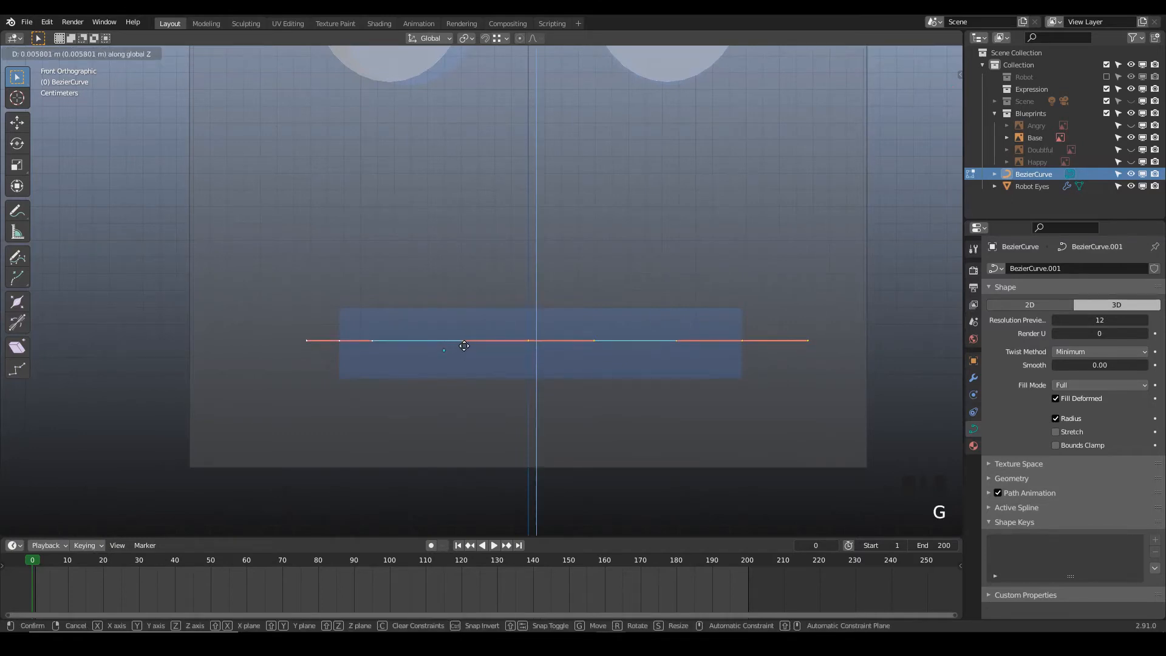
{"action": "left_click", "coordinate": [465, 345]}
{"action": "key", "text": "Tab"}
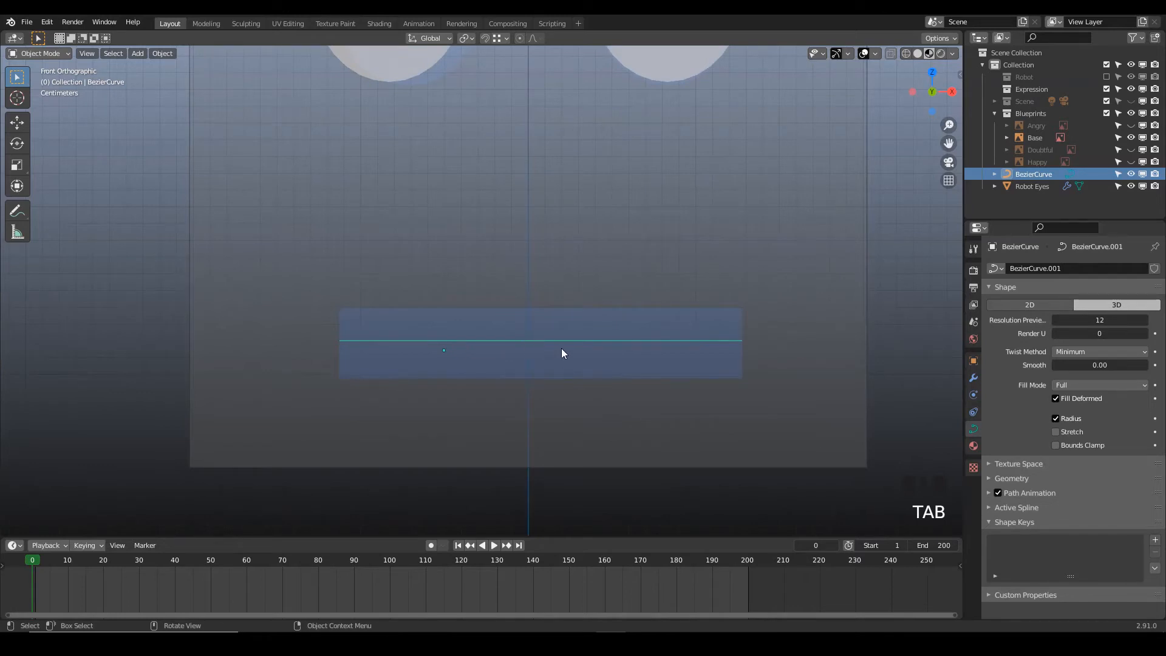
- Add a Basis shape key and a second shape key named Angry to the mouth curve
{"action": "left_click", "coordinate": [1155, 540]}
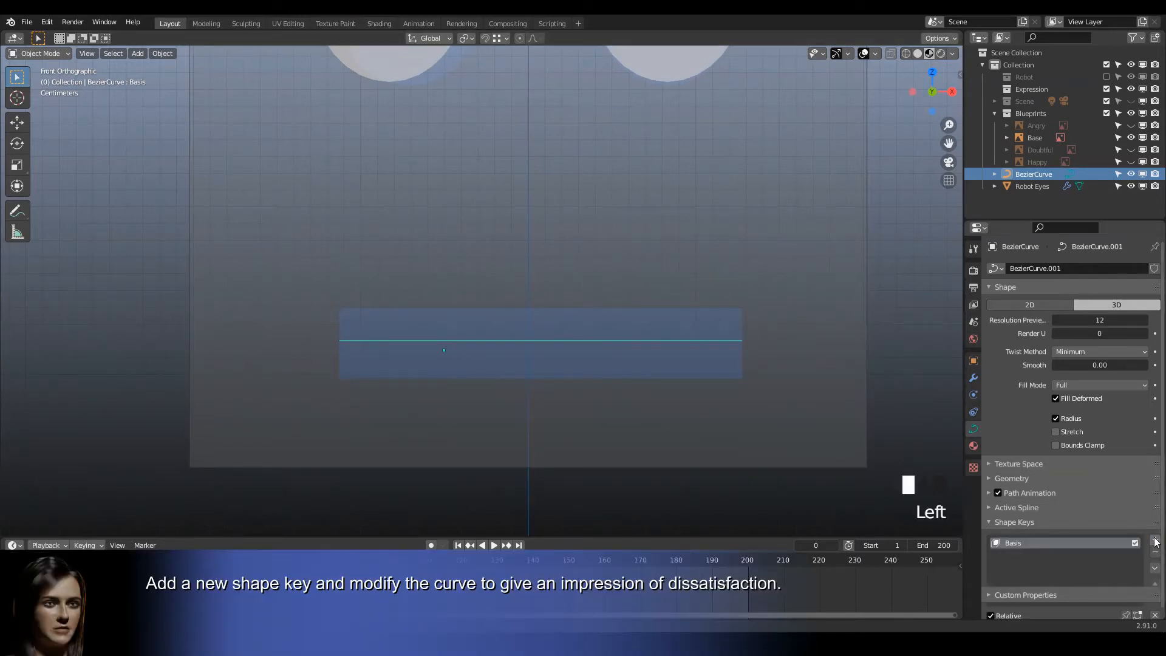
{"action": "left_click", "coordinate": [1155, 540]}
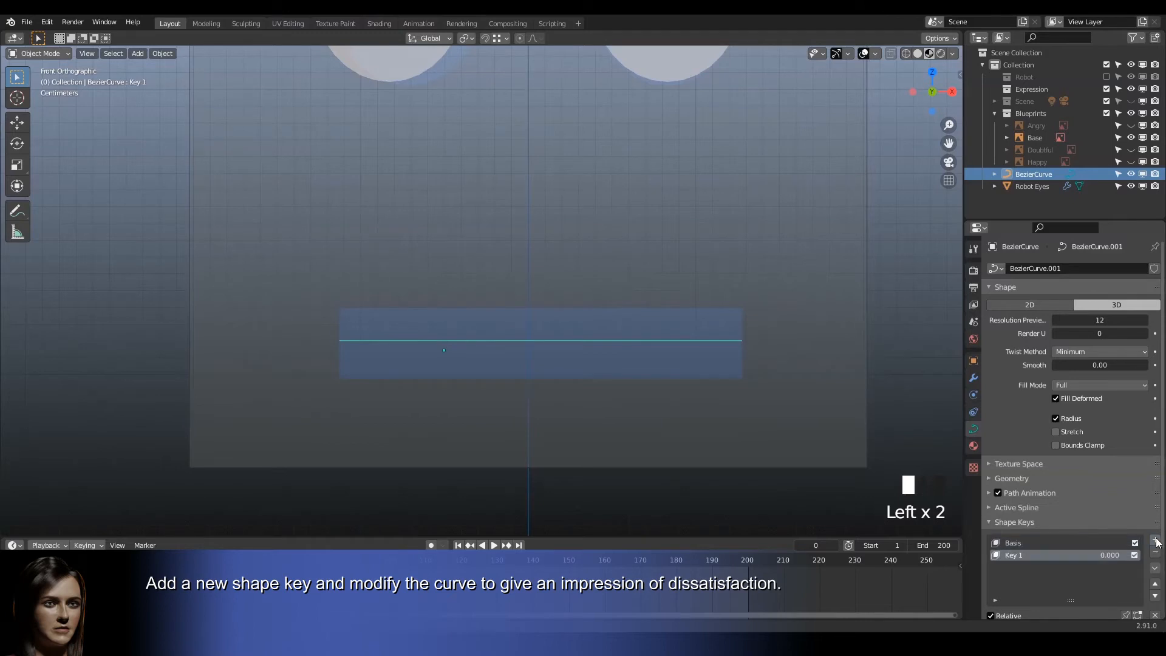
{"action": "double_click", "coordinate": [1032, 555]}
{"action": "type", "text": "A"}
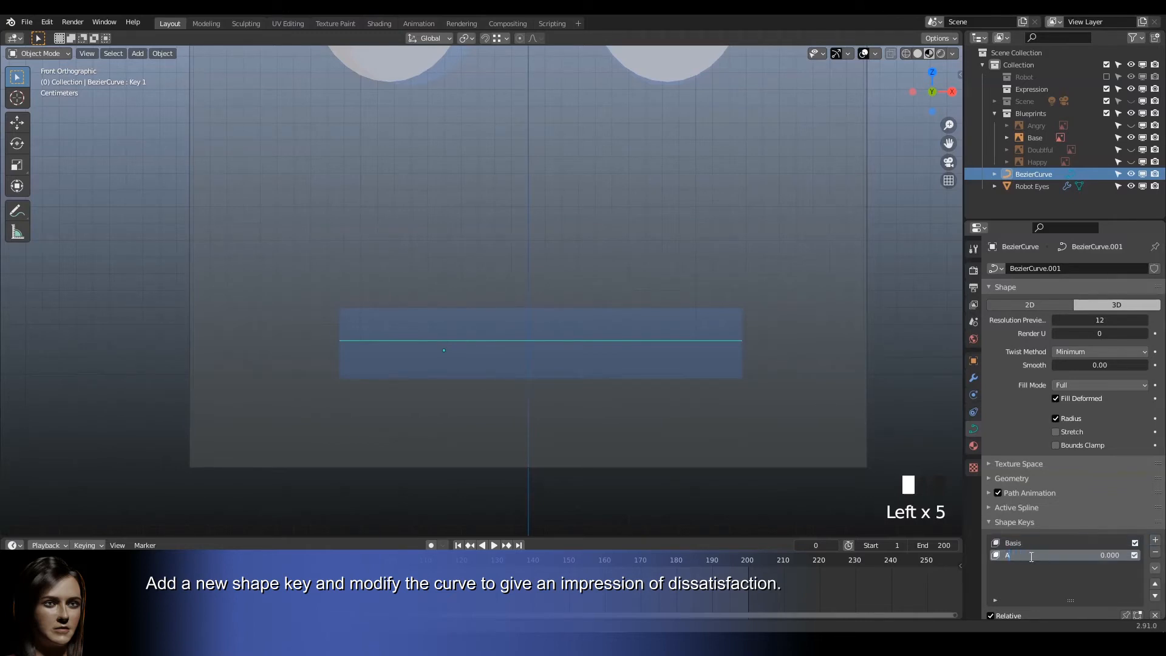
{"action": "type", "text": "ngry"}
{"action": "key", "text": "Return"}
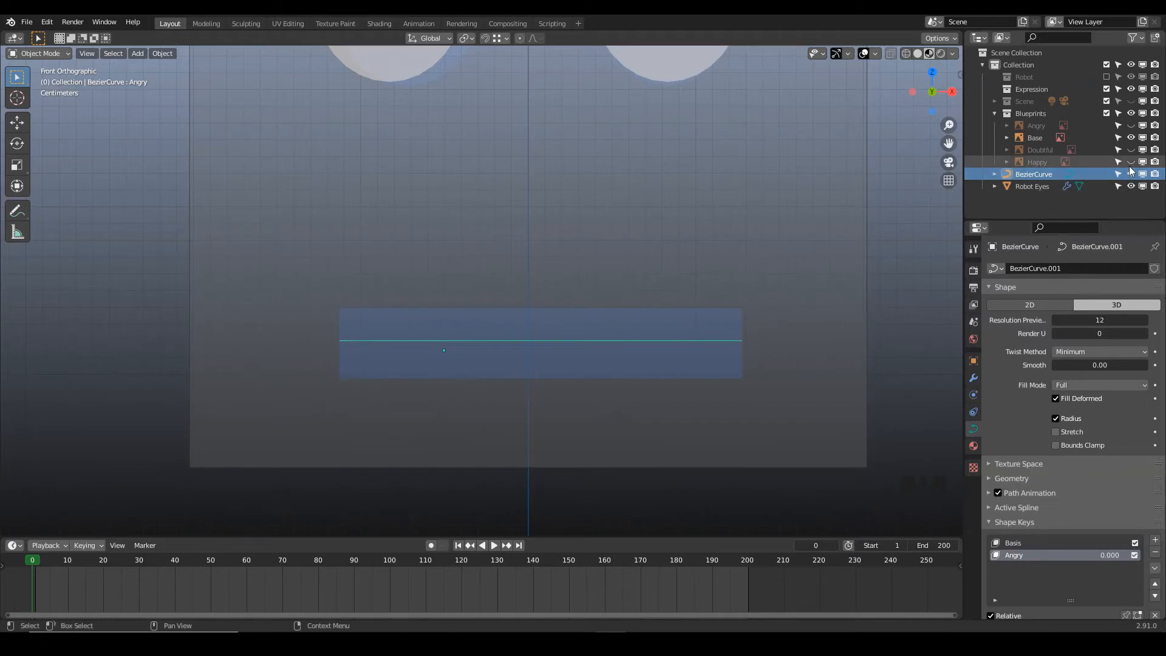
- Show the Angry blueprint instead of Base and raise the curve's middle control point along Z into the arched mouth
{"action": "left_click", "coordinate": [1131, 137]}
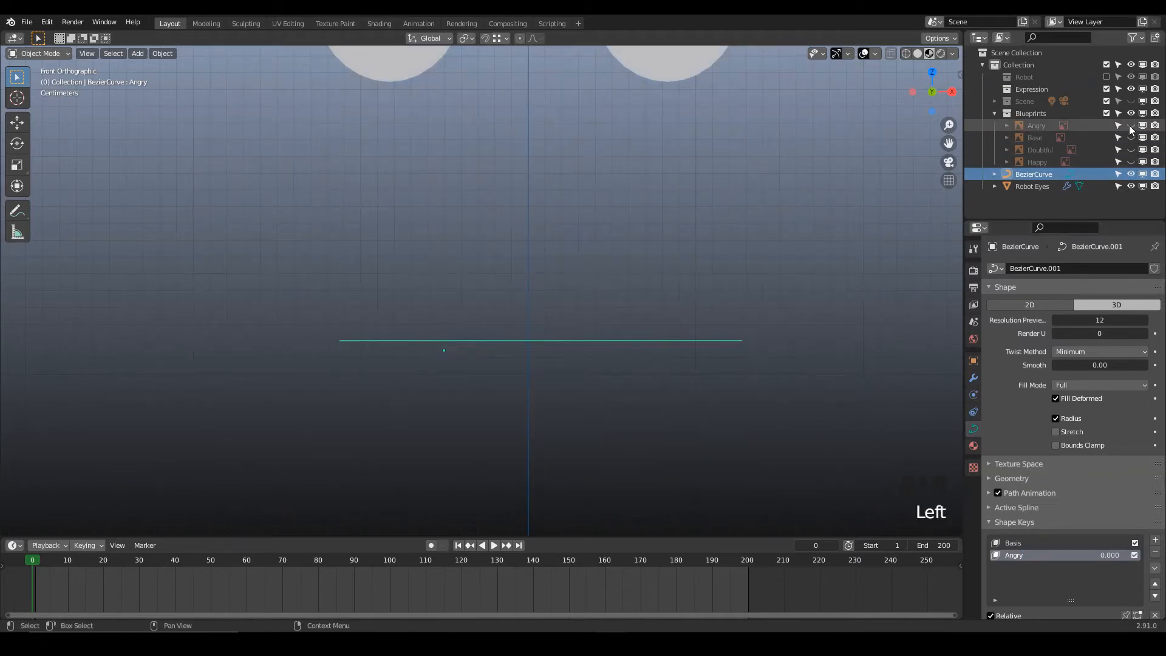
{"action": "left_click", "coordinate": [1130, 126]}
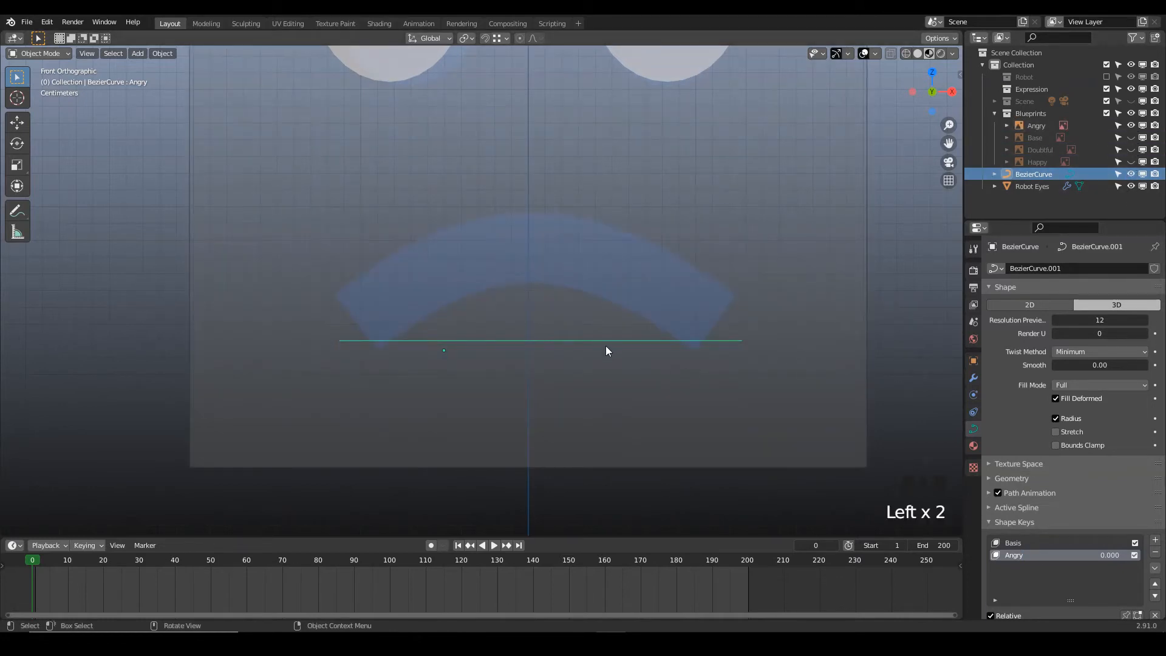
{"action": "key", "text": "Tab"}
{"action": "left_click", "coordinate": [528, 340]}
{"action": "key", "text": "g"}
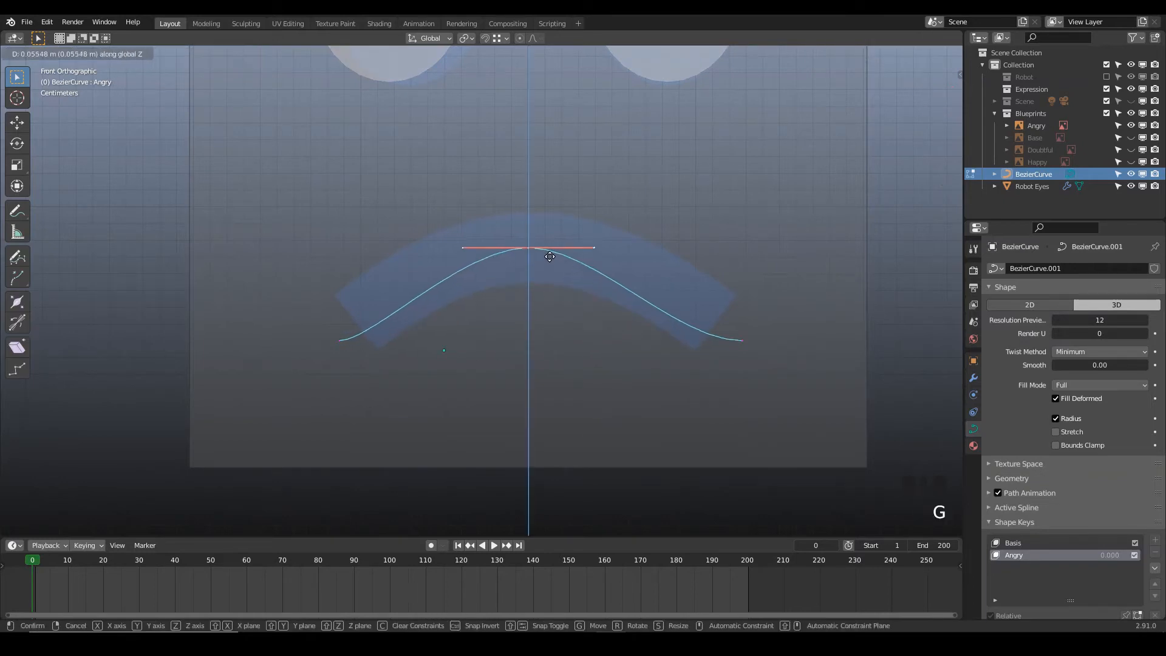
{"action": "left_click", "coordinate": [552, 247]}
- Rotate the right and left end control points about 40° in opposite directions so the curve's ends slope down like the arch
{"action": "left_click", "coordinate": [746, 348]}
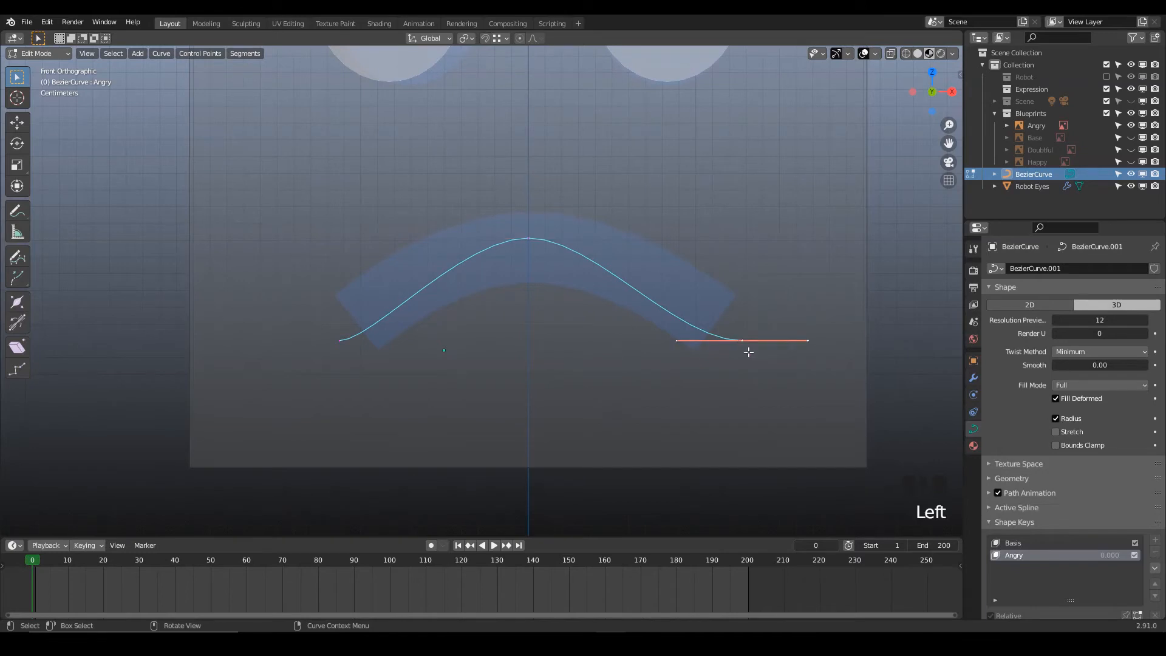
{"action": "key", "text": "r"}
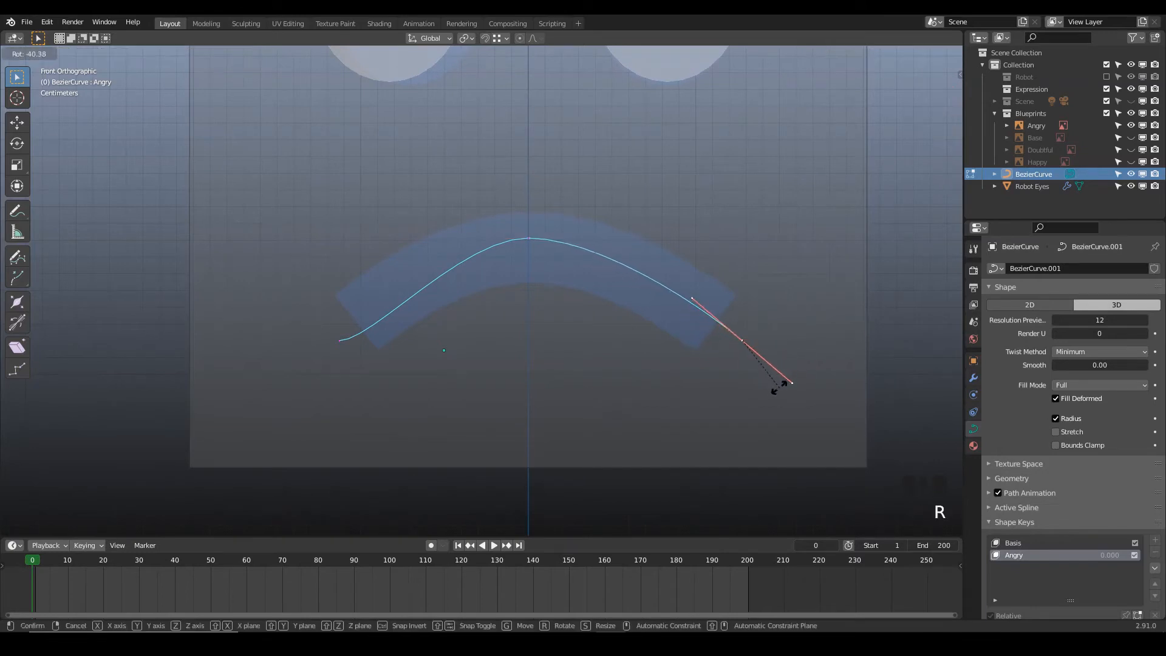
{"action": "left_click", "coordinate": [779, 386]}
{"action": "left_click", "coordinate": [333, 341]}
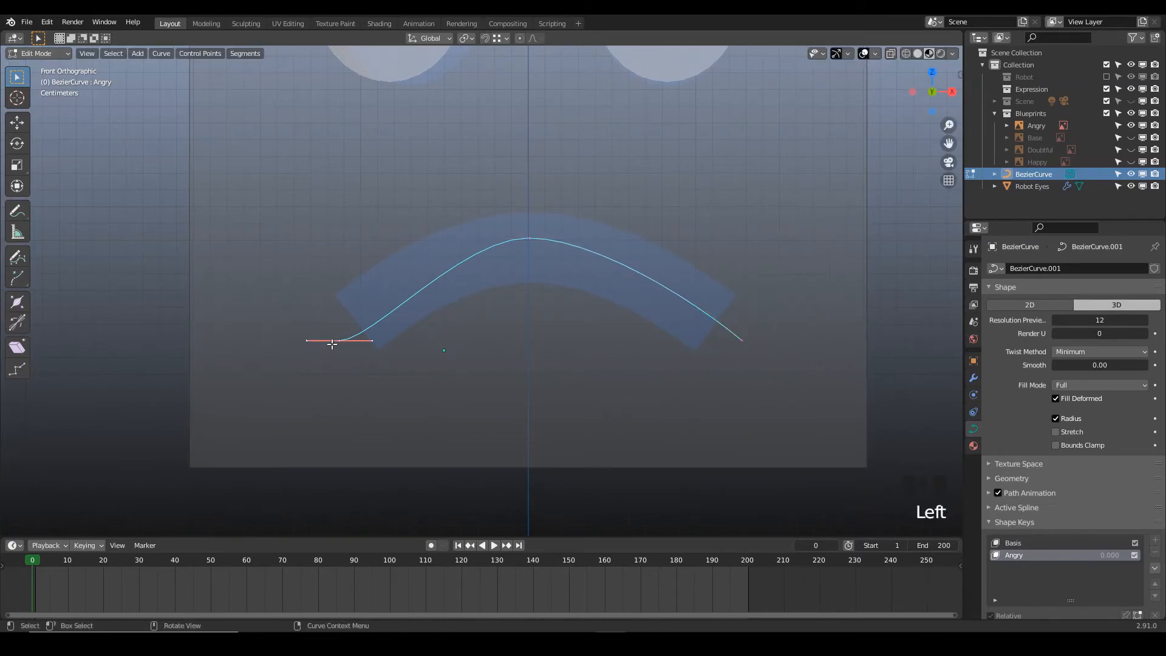
{"action": "key", "text": "r"}
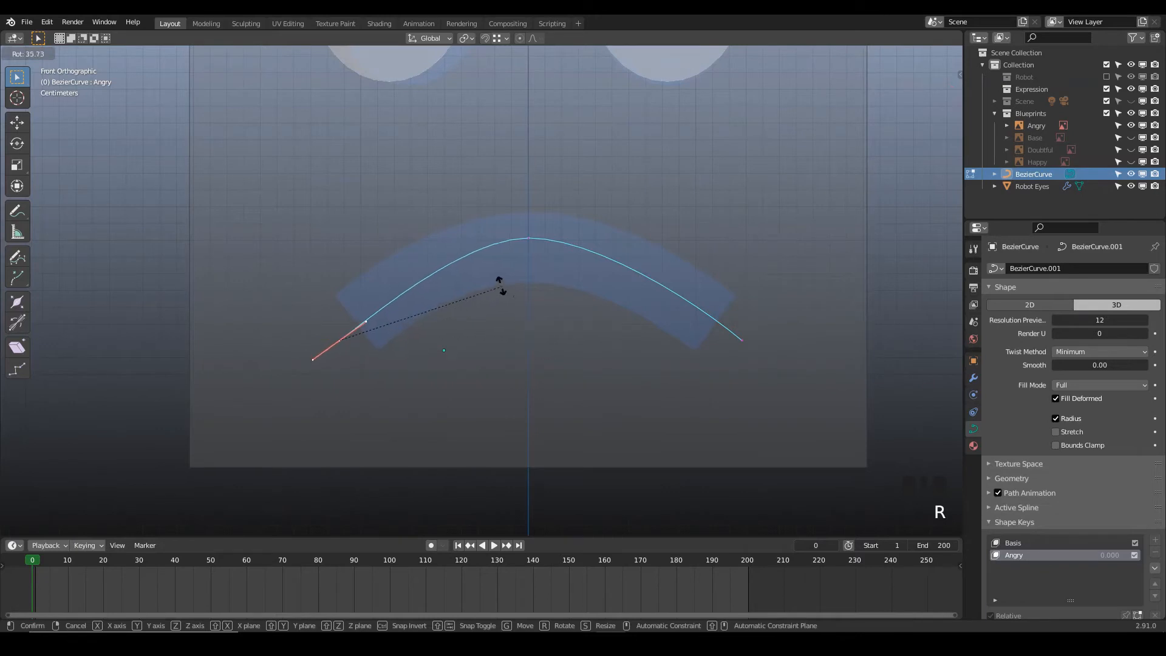
{"action": "left_click", "coordinate": [484, 276]}
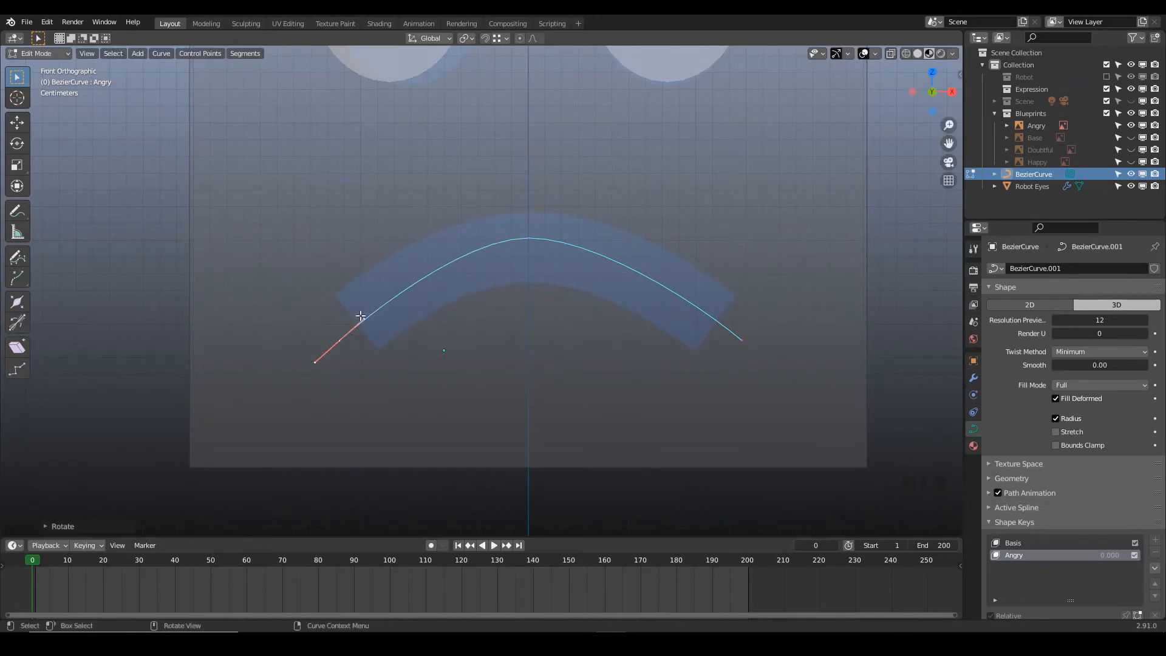
- Pull the inner handles of the left and right end points upward to round the curve along the Angry mouth
{"action": "key", "text": "g"}
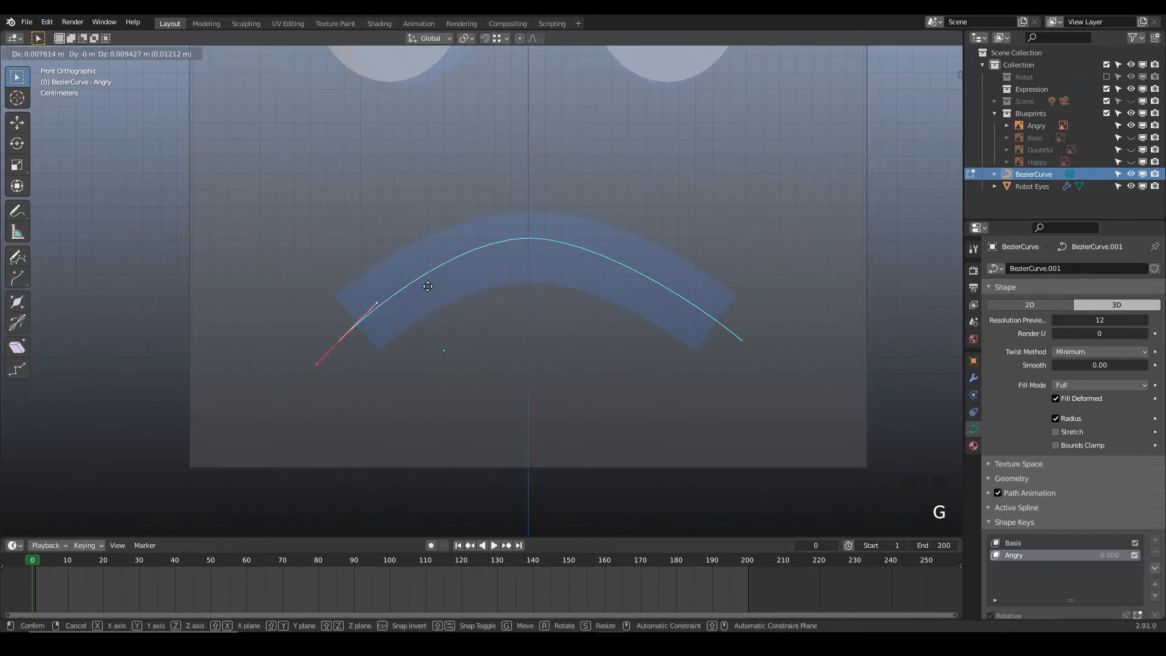
{"action": "left_click", "coordinate": [437, 272]}
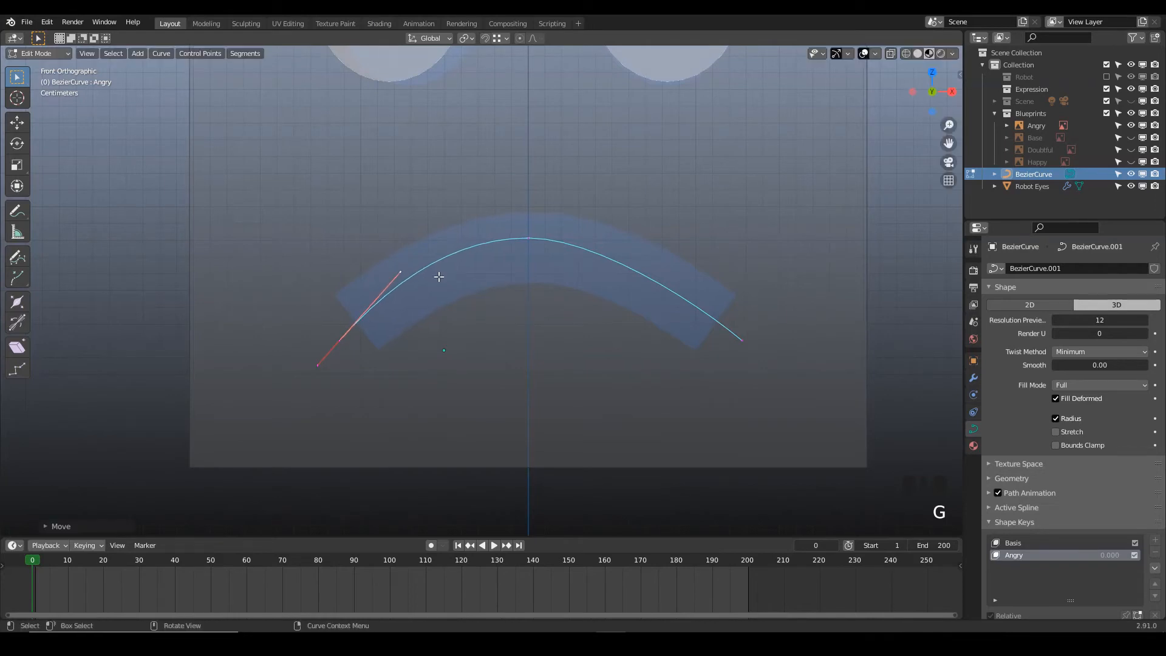
{"action": "left_click", "coordinate": [748, 339]}
{"action": "left_click", "coordinate": [693, 299]}
{"action": "key", "text": "g"}
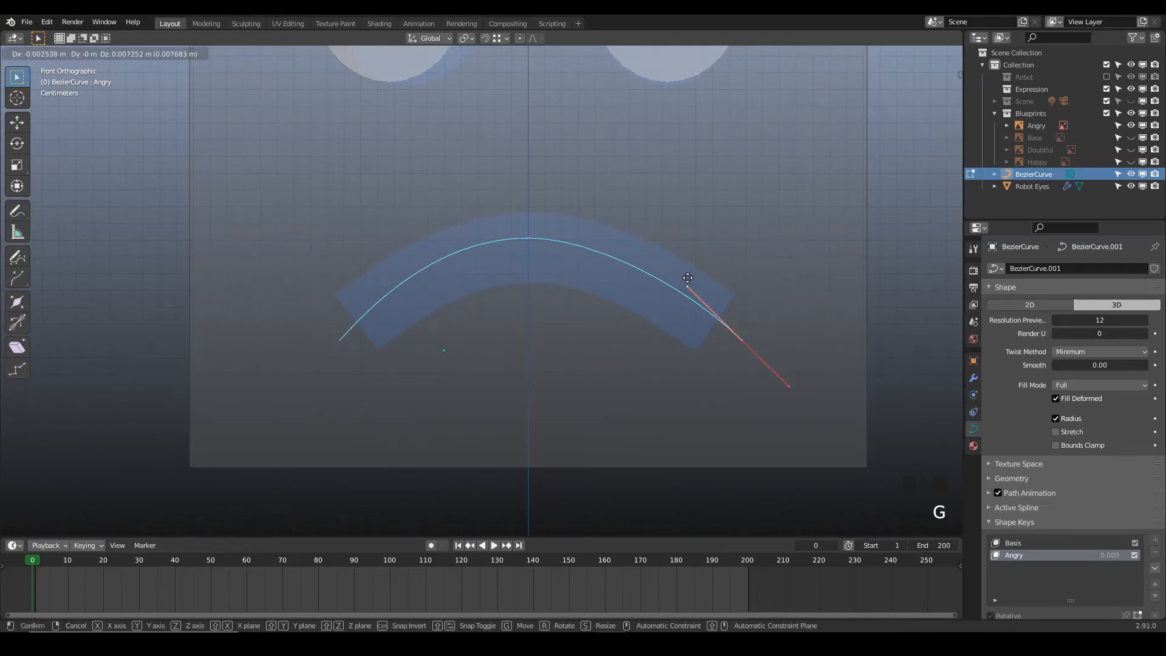
{"action": "left_click", "coordinate": [688, 278]}
- Lower the curve's middle control point slightly to the centre of the Angry mouth's arch
{"action": "left_click", "coordinate": [547, 256]}
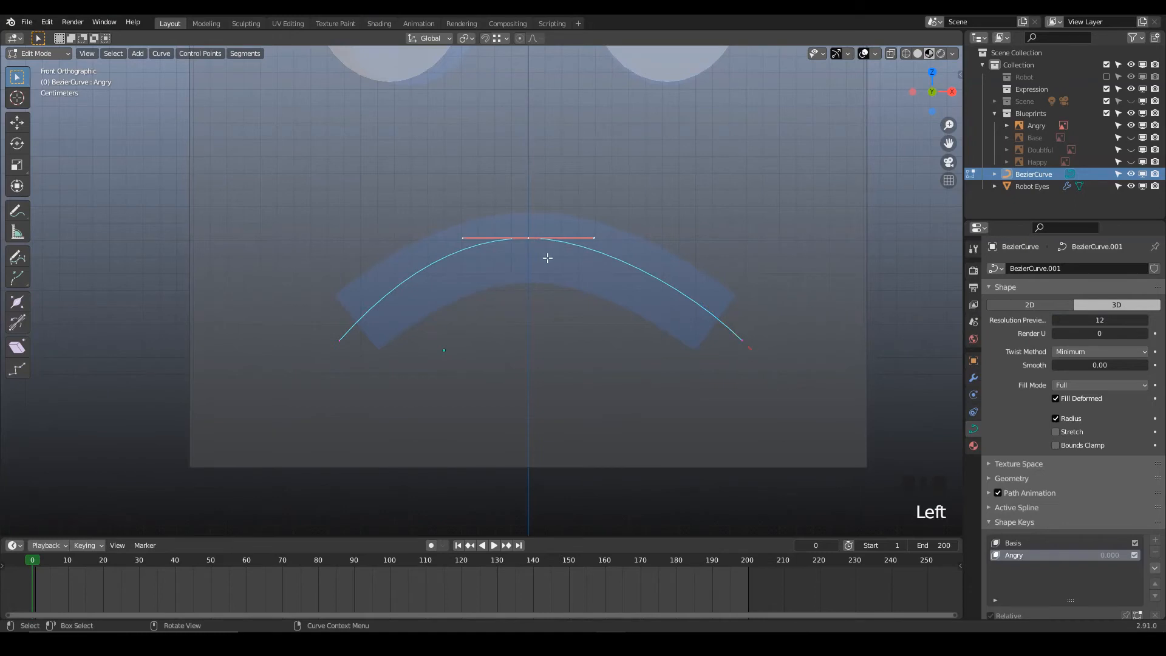
{"action": "key", "text": "g"}
{"action": "left_click", "coordinate": [546, 267]}
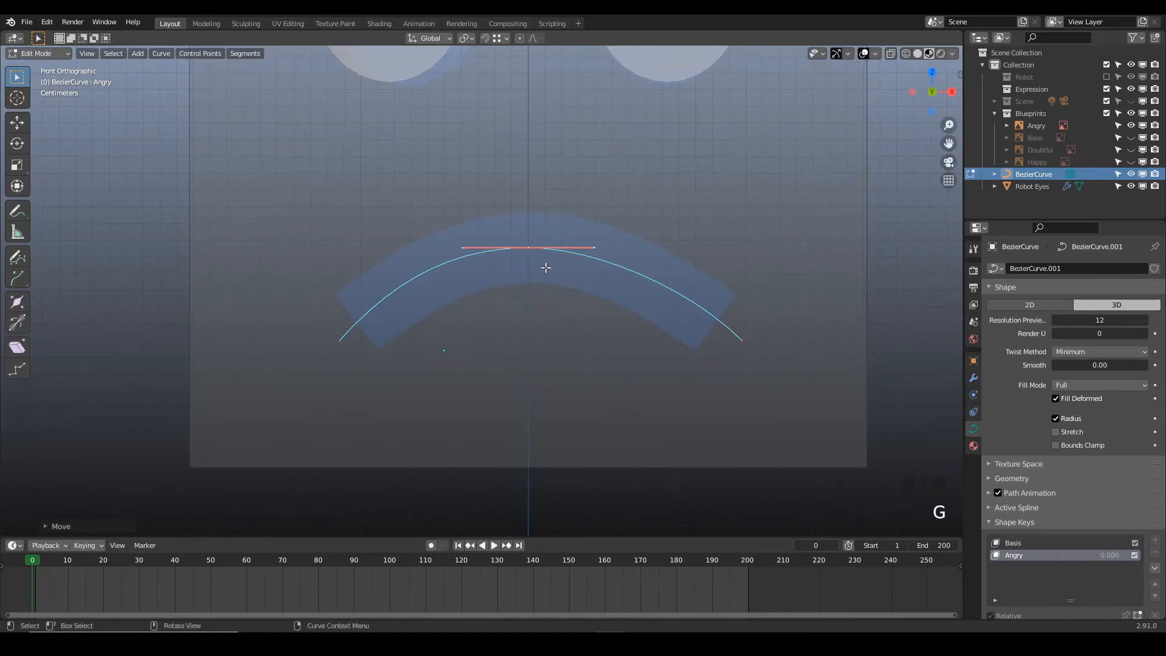
- Return to Object Mode and test the mouth's Angry shape key by varying its value
{"action": "key", "text": "Tab"}
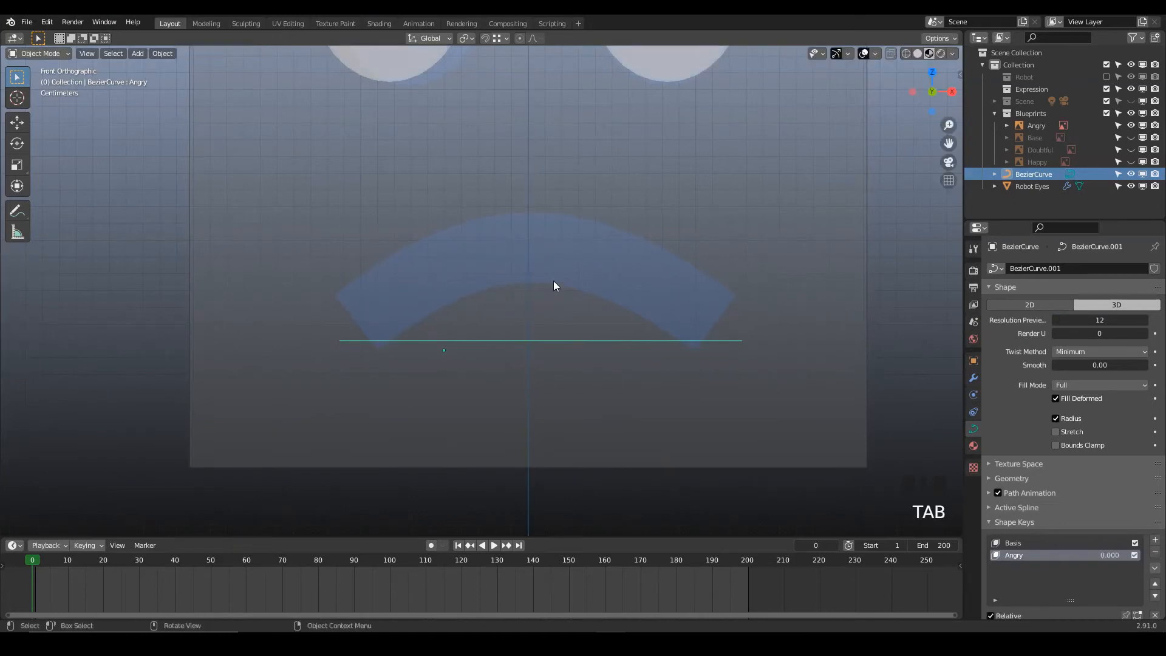
{"action": "scroll", "coordinate": [1101, 565], "scroll_direction": "down", "scroll_amount": 4}
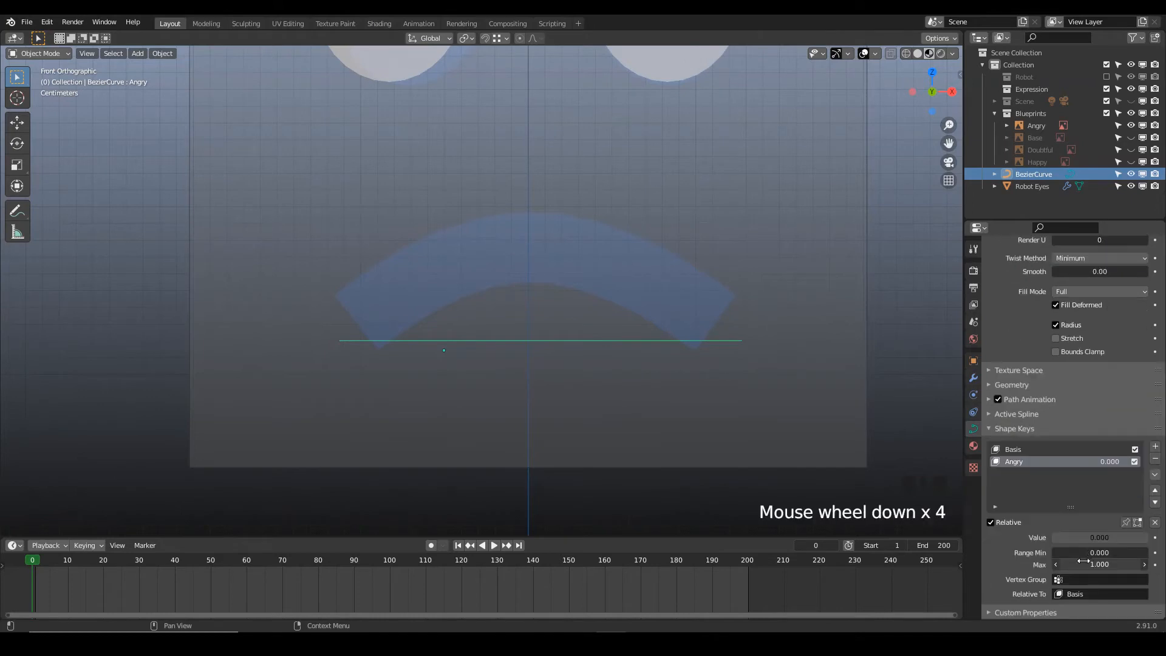
{"action": "mouse_move", "coordinate": [1071, 535]}
{"action": "left_mouse_down"}
{"action": "mouse_move", "coordinate": [1136, 535]}
{"action": "mouse_move", "coordinate": [1054, 536]}
{"action": "left_mouse_up"}
- Add a third shape key to the mouth curve, enter Edit Mode, and show the Happy blueprint instead of Angry
{"action": "left_click", "coordinate": [1093, 449]}
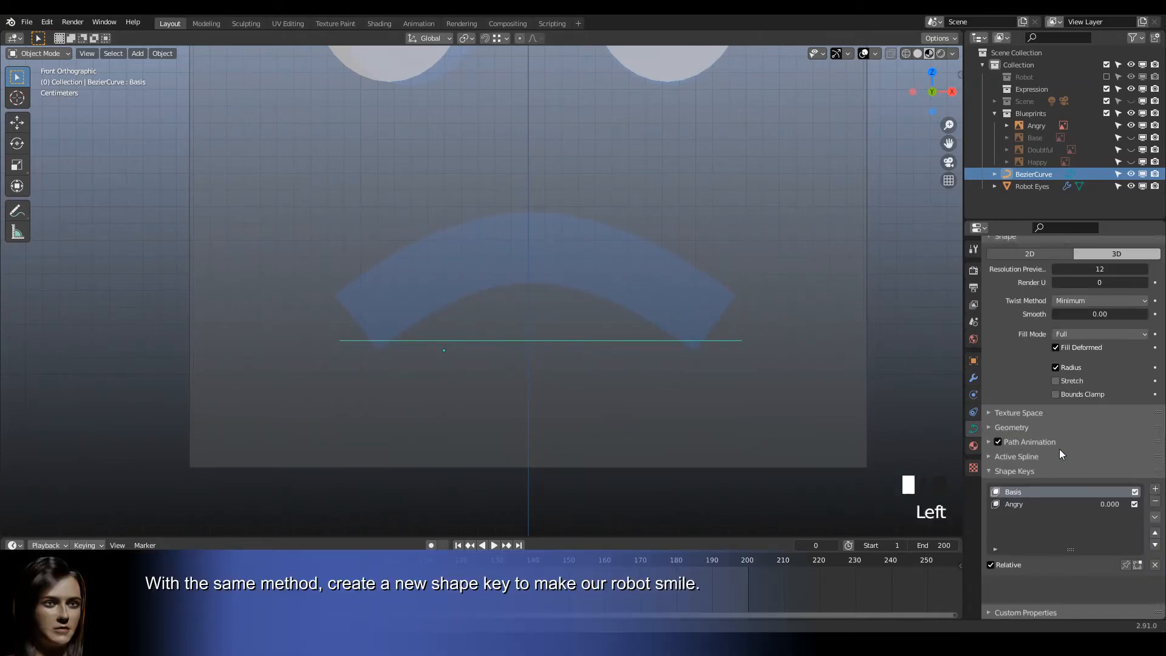
{"action": "scroll", "coordinate": [1141, 486], "scroll_direction": "up", "scroll_amount": 3}
{"action": "left_click", "coordinate": [1155, 520]}
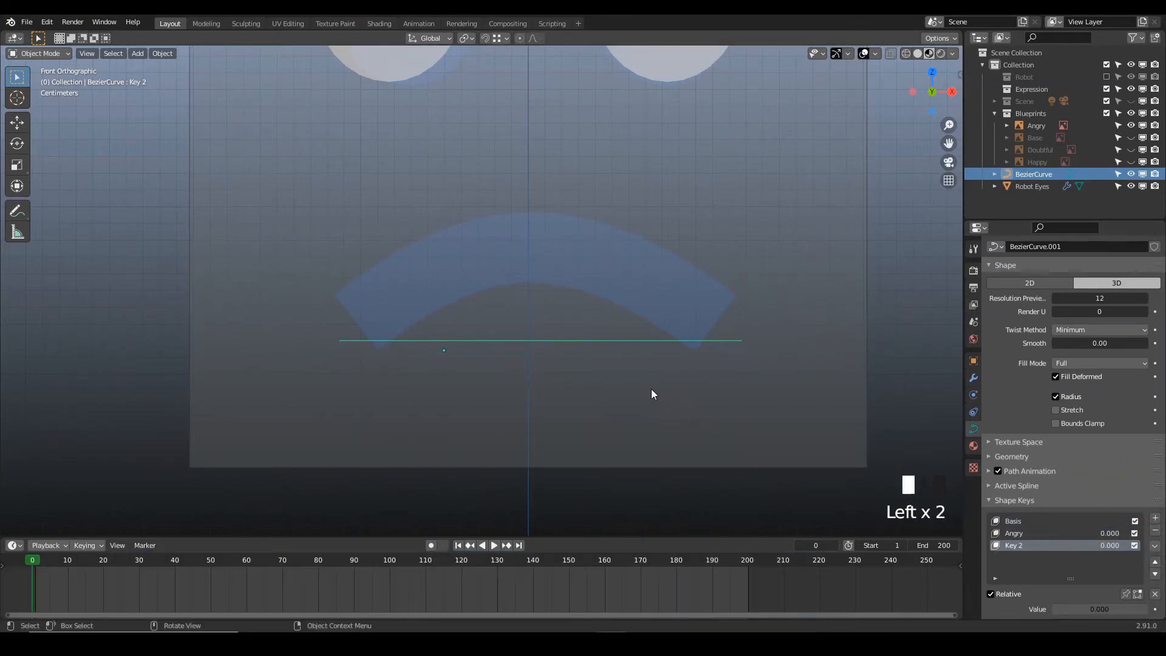
{"action": "key", "text": "Tab"}
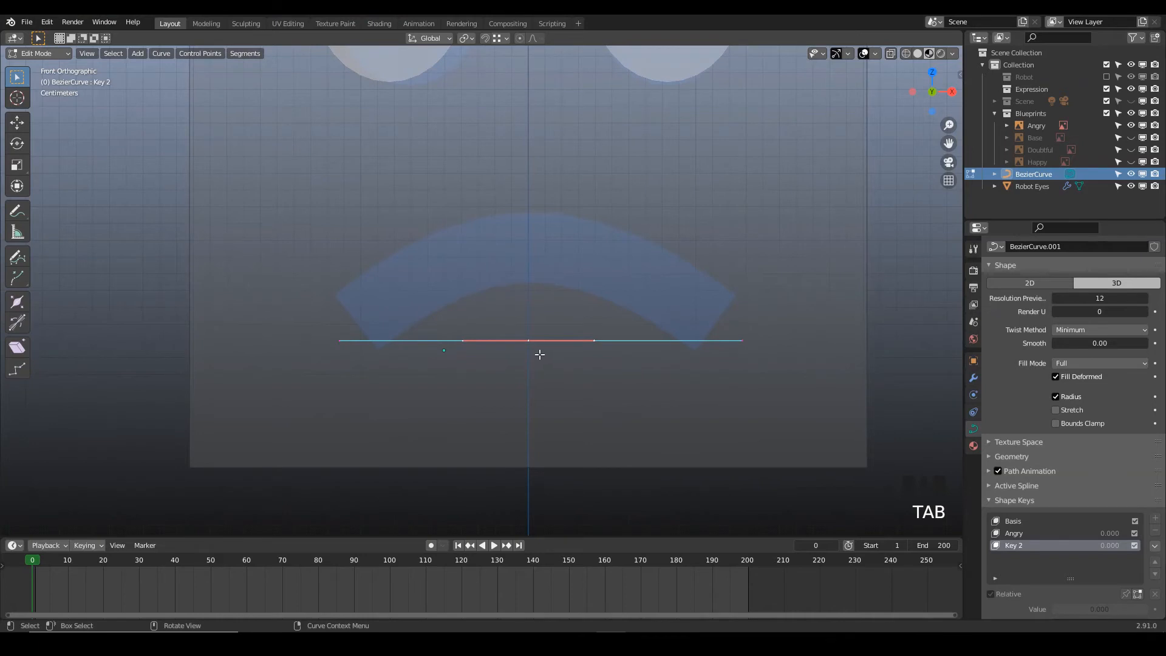
{"action": "left_click", "coordinate": [1131, 125]}
{"action": "left_click", "coordinate": [1131, 161]}
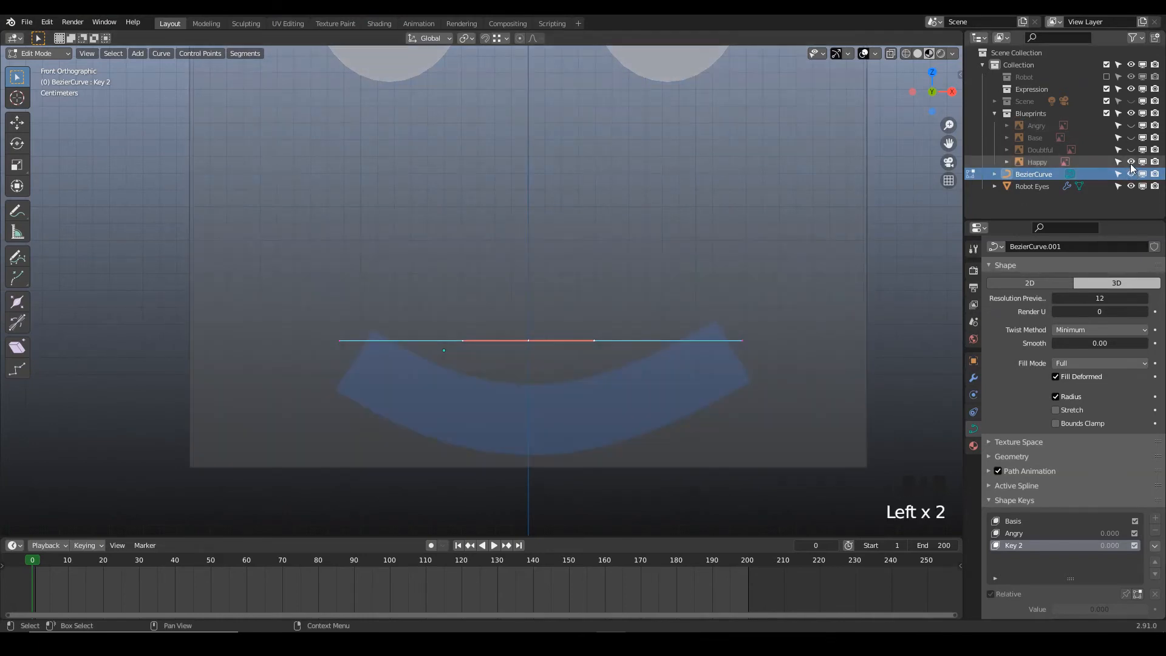
- Lower the curve's middle control point straight down to the bottom of the Happy mouth's arc
{"action": "left_click", "coordinate": [535, 342]}
{"action": "key", "text": "g"}
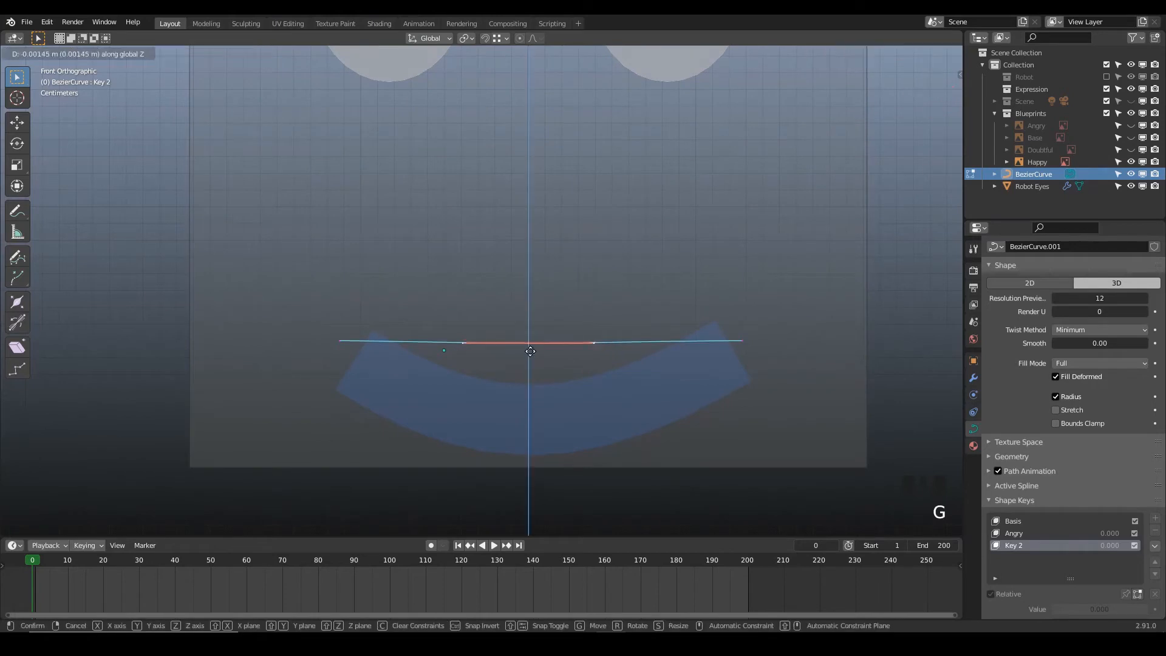
{"action": "left_click", "coordinate": [529, 431]}
- Rotate both end points' handles to follow the Happy mouth, and extend the left end point's inner handle down along the arc
{"action": "left_click", "coordinate": [741, 344]}
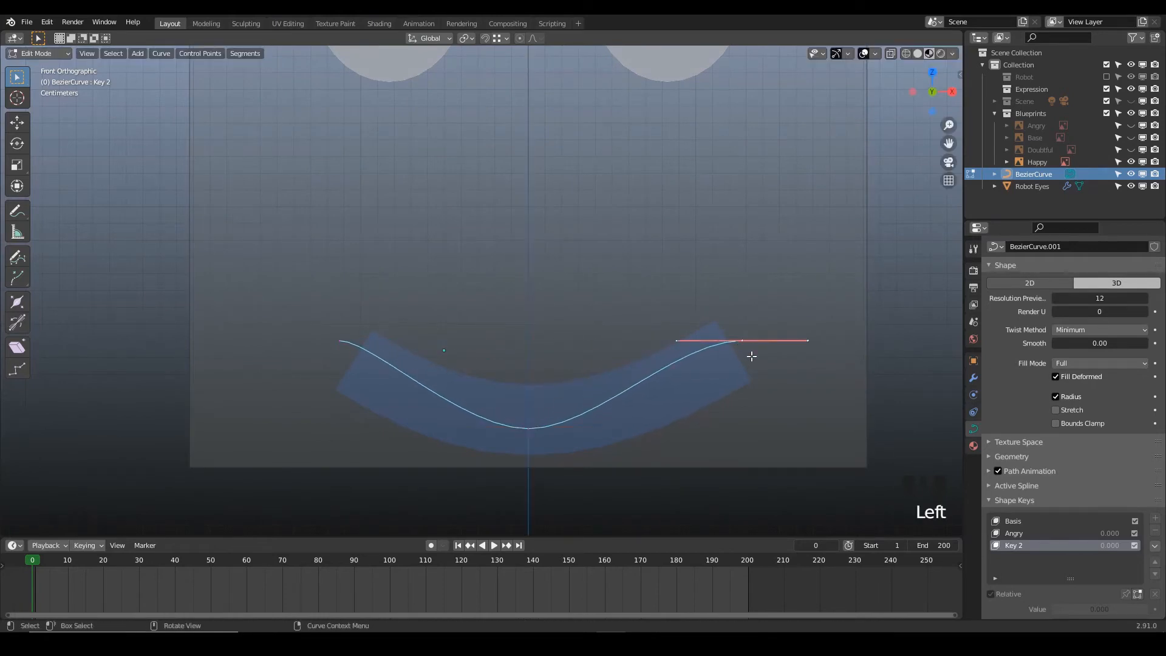
{"action": "key", "text": "r"}
{"action": "left_click", "coordinate": [786, 347]}
{"action": "left_click", "coordinate": [348, 343]}
{"action": "key", "text": "r"}
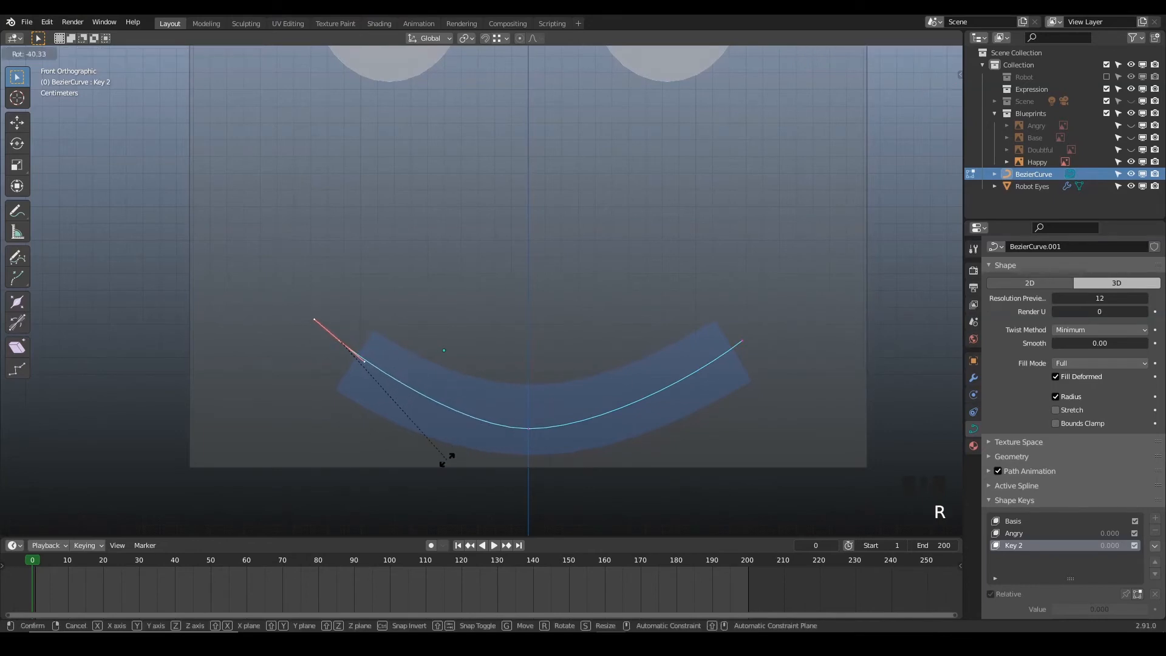
{"action": "left_click", "coordinate": [443, 458]}
{"action": "key", "text": "g"}
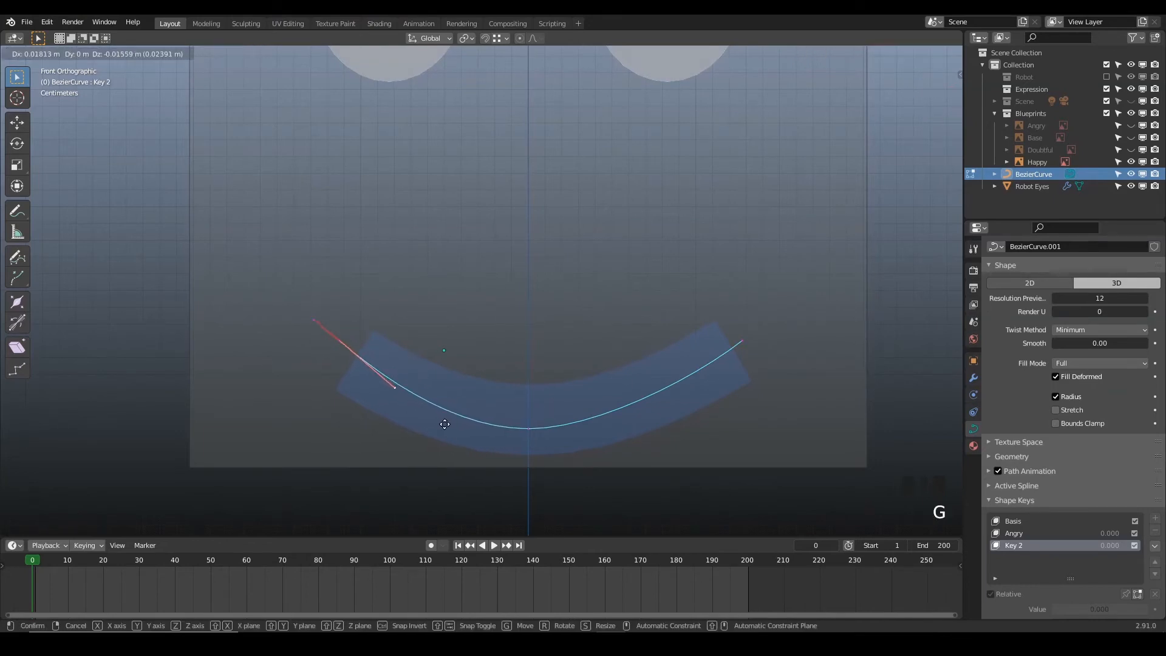
{"action": "left_click", "coordinate": [444, 424]}
- Return to Object Mode, rename the mouth curve's third shape key as Happy, and test its value
{"action": "key", "text": "Tab"}
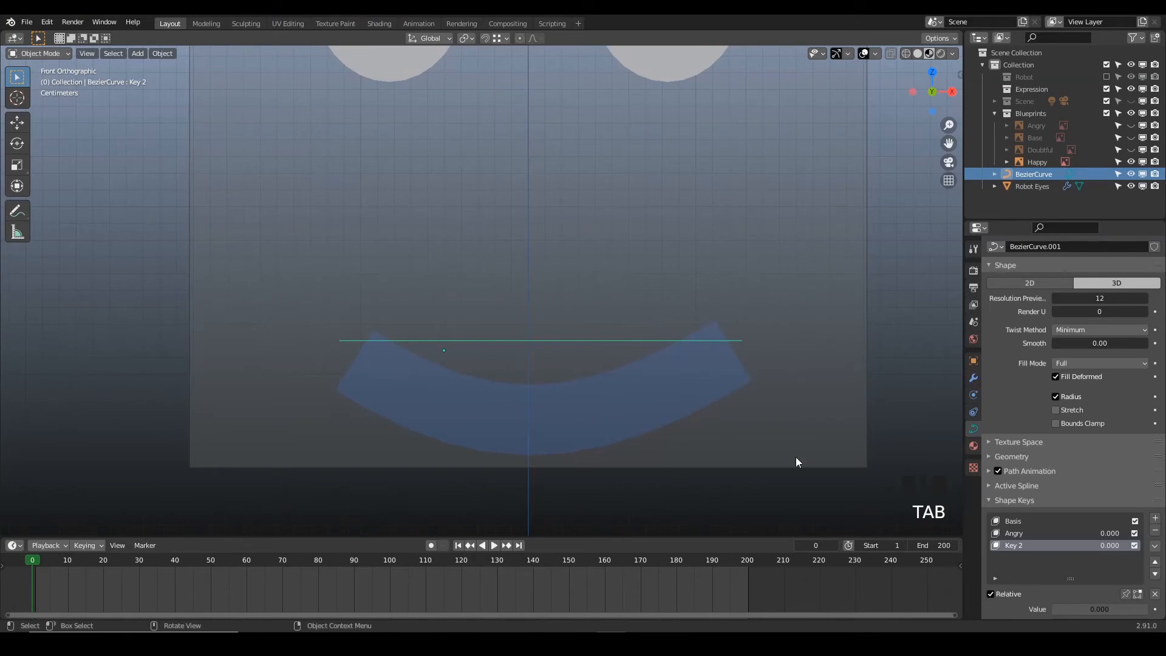
{"action": "double_click", "coordinate": [1015, 547]}
{"action": "type", "text": "Hyppy"}
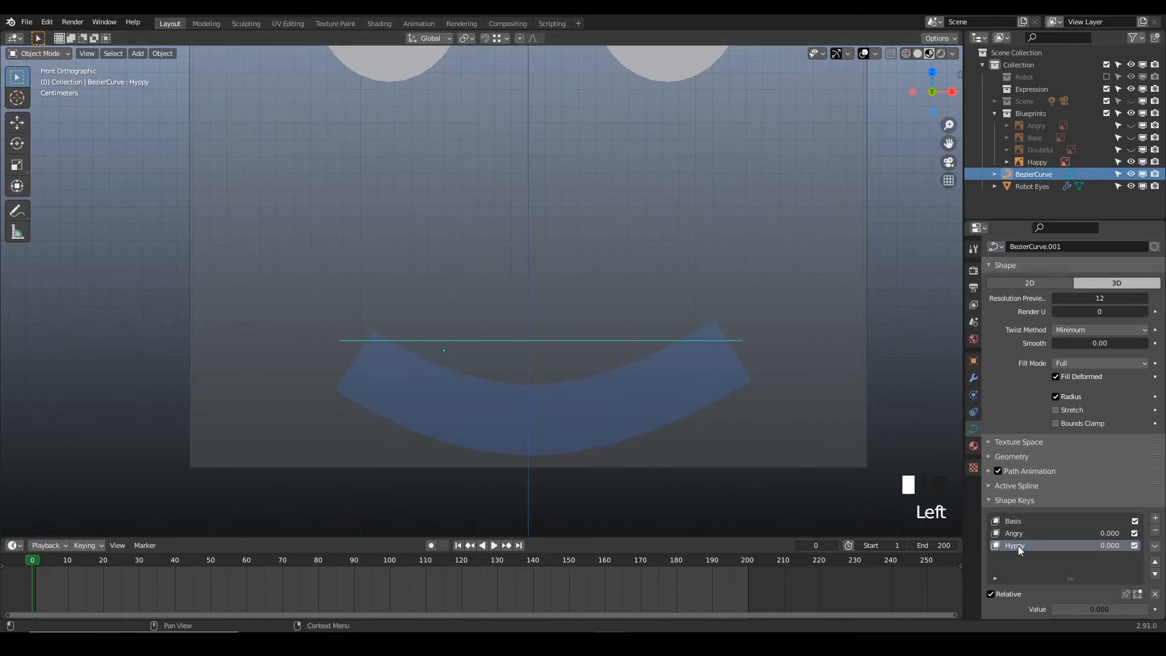
{"action": "double_click", "coordinate": [1018, 547]}
{"action": "type", "text": "Happy"}
{"action": "left_click", "coordinate": [1061, 610]}
{"action": "mouse_move", "coordinate": [1061, 610]}
{"action": "left_mouse_down"}
{"action": "mouse_move", "coordinate": [1148, 610]}
{"action": "mouse_move", "coordinate": [1044, 608]}
{"action": "left_mouse_up"}
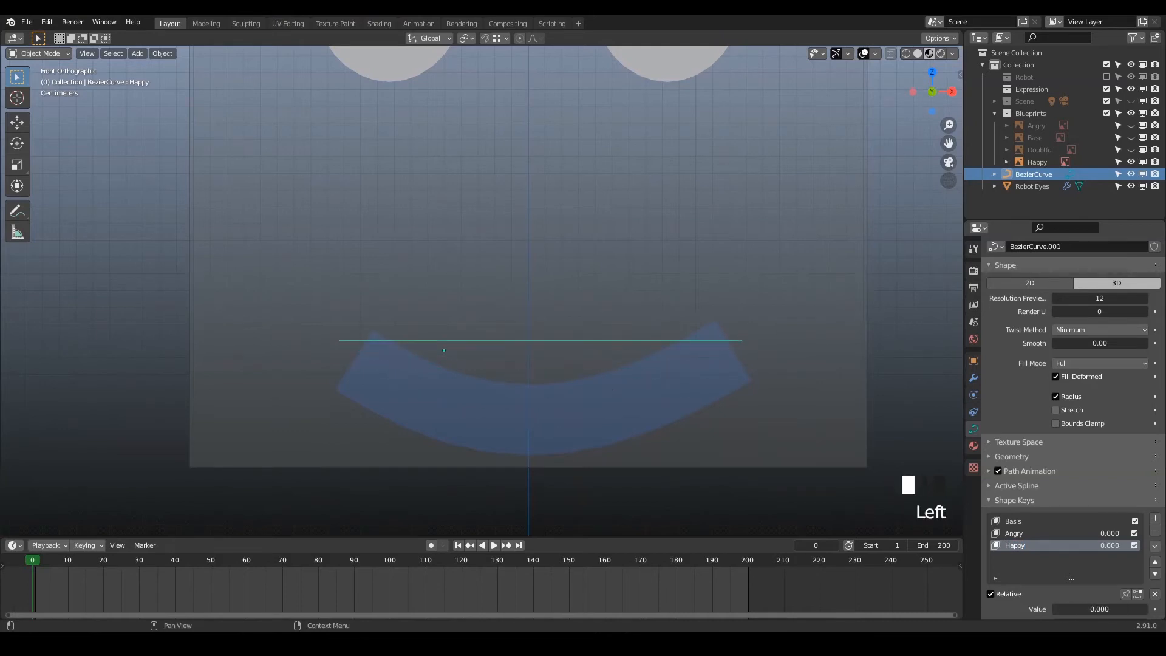
- Add a mesh plane and rotate it 90 degrees about X to face the front view
{"action": "scroll", "coordinate": [757, 390], "scroll_direction": "down", "scroll_amount": 3}
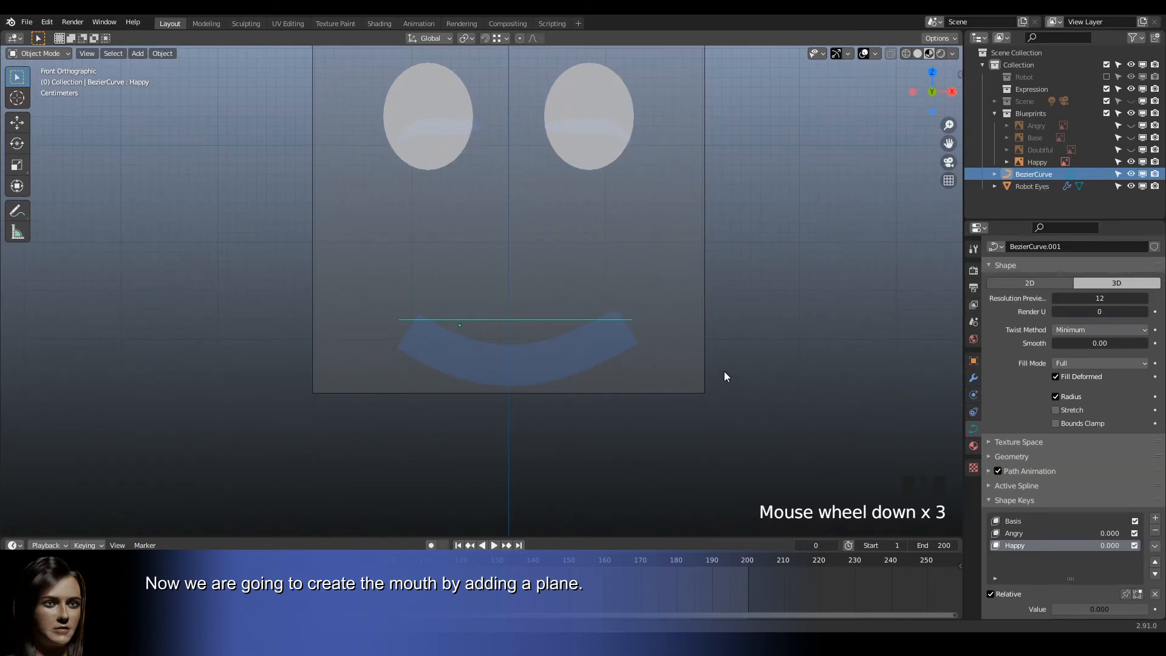
{"action": "key", "text": "shift+a"}
{"action": "mouse_move", "coordinate": [723, 364]}
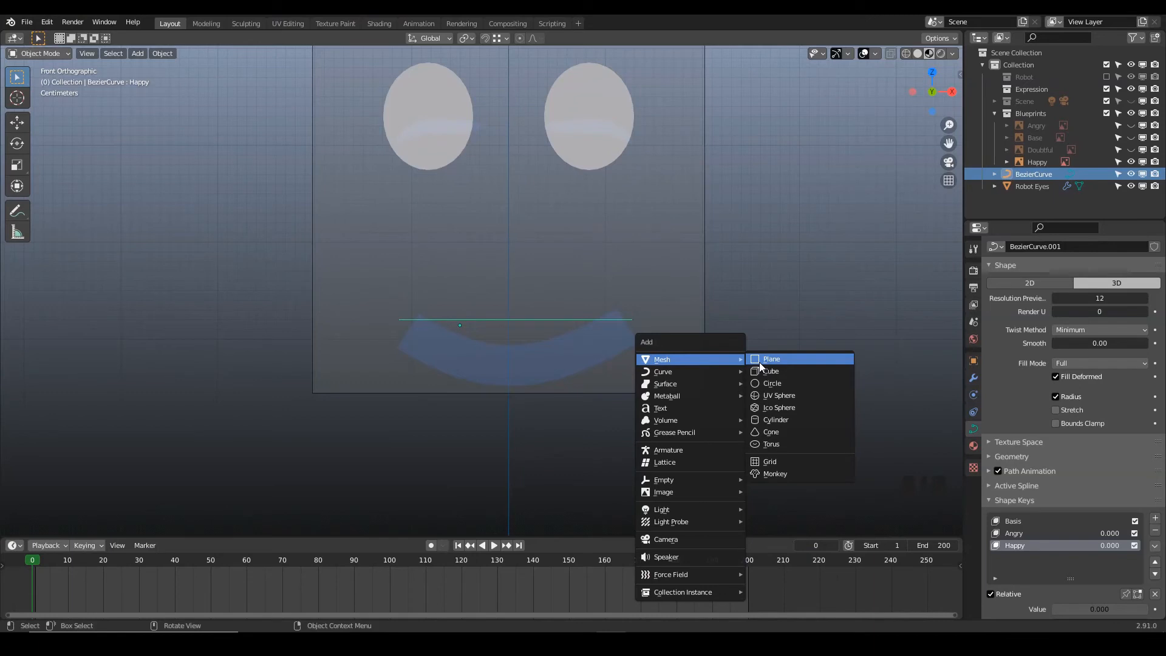
{"action": "left_click", "coordinate": [759, 362]}
{"action": "type", "text": "rx90"}
{"action": "key", "text": "Return"}
- Scale the plane down to a small square and centre it on the mouth curve
{"action": "key", "text": "s"}
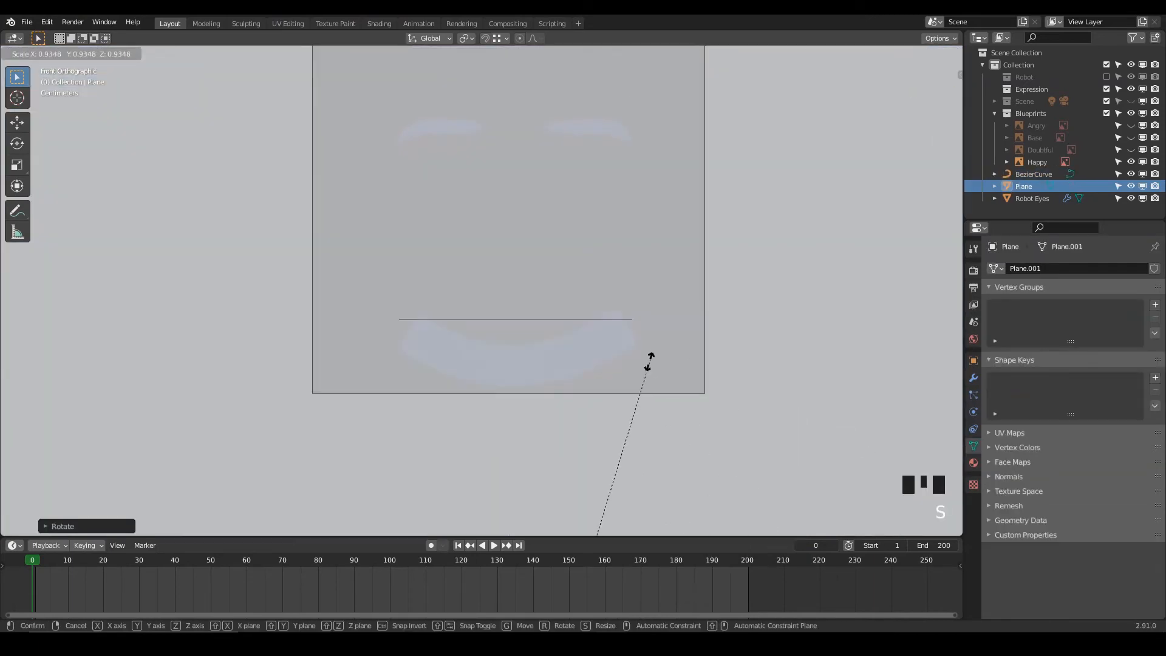
{"action": "left_click", "coordinate": [534, 254]}
{"action": "key", "text": "g"}
{"action": "left_click", "coordinate": [567, 212]}
{"action": "key", "text": "s"}
{"action": "left_click", "coordinate": [566, 314]}
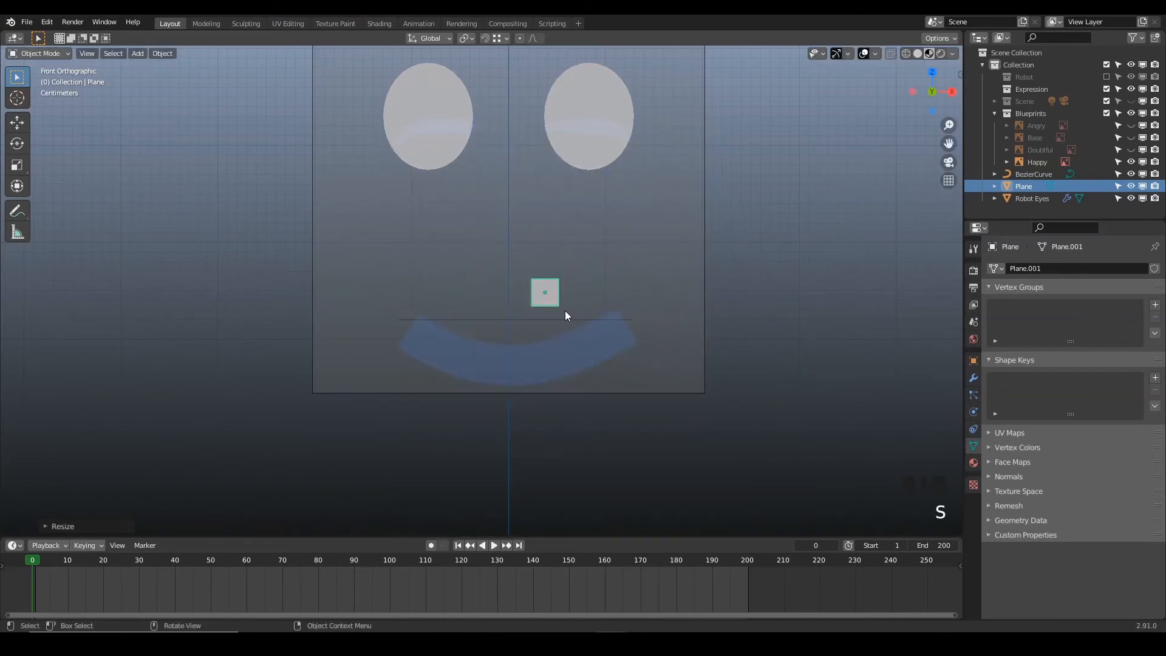
{"action": "key", "text": "g"}
{"action": "left_click", "coordinate": [529, 341]}
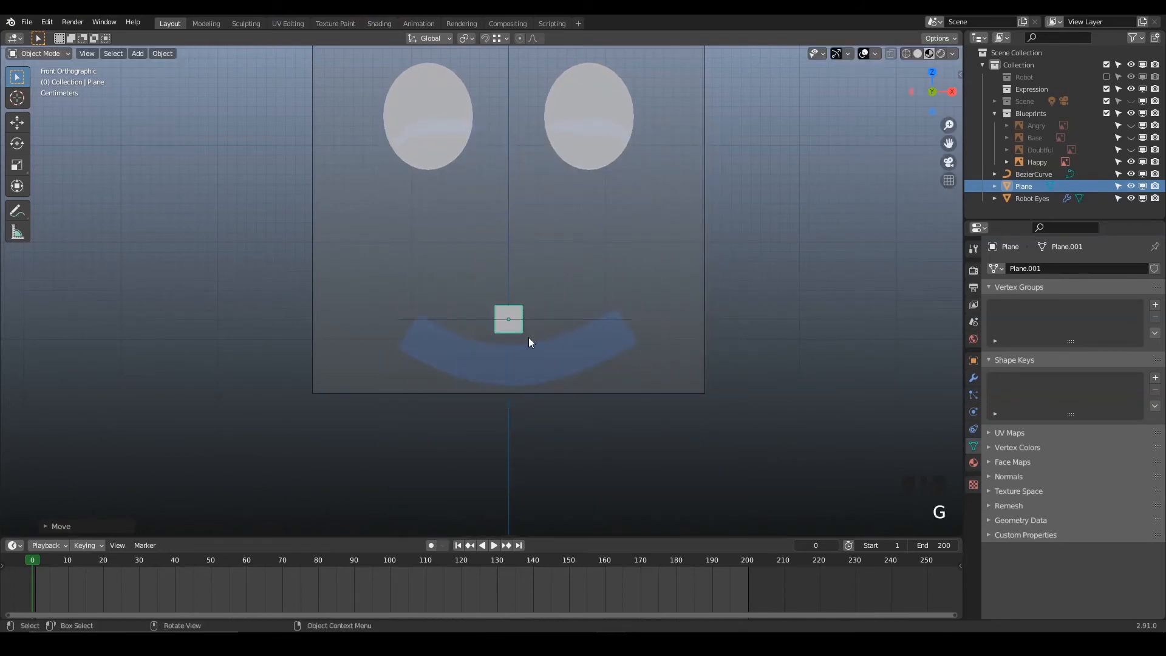
- Stretch the plane along X to about the curve's length and enlarge it slightly along Z
{"action": "key", "text": "s"}
{"action": "key", "text": "x"}
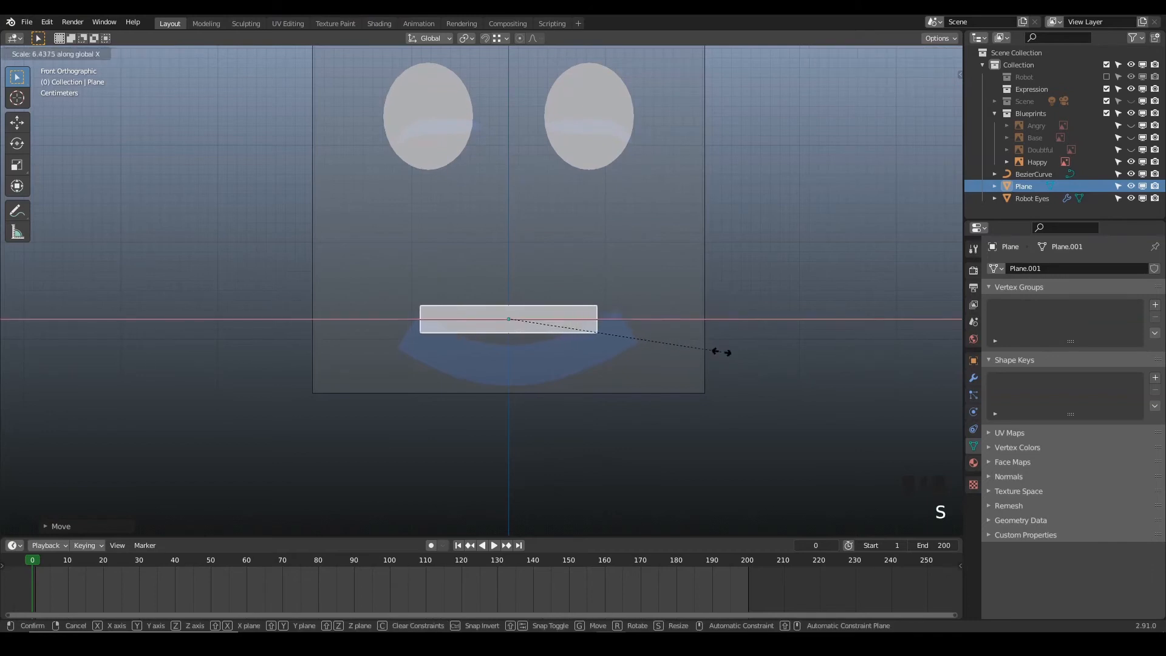
{"action": "left_click", "coordinate": [802, 359]}
{"action": "key", "text": "s"}
{"action": "key", "text": "z"}
{"action": "left_click", "coordinate": [920, 444]}
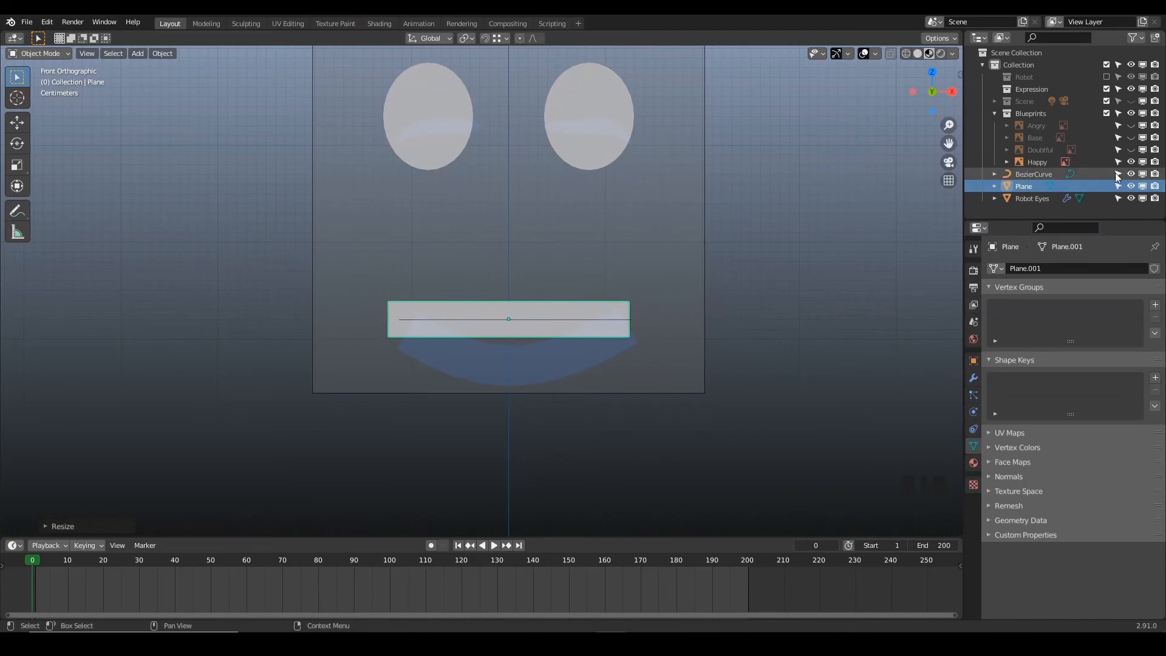
- Show the Base blueprint instead of Happy and fit the plane's height and position over its straight mouth
{"action": "left_click", "coordinate": [1131, 162]}
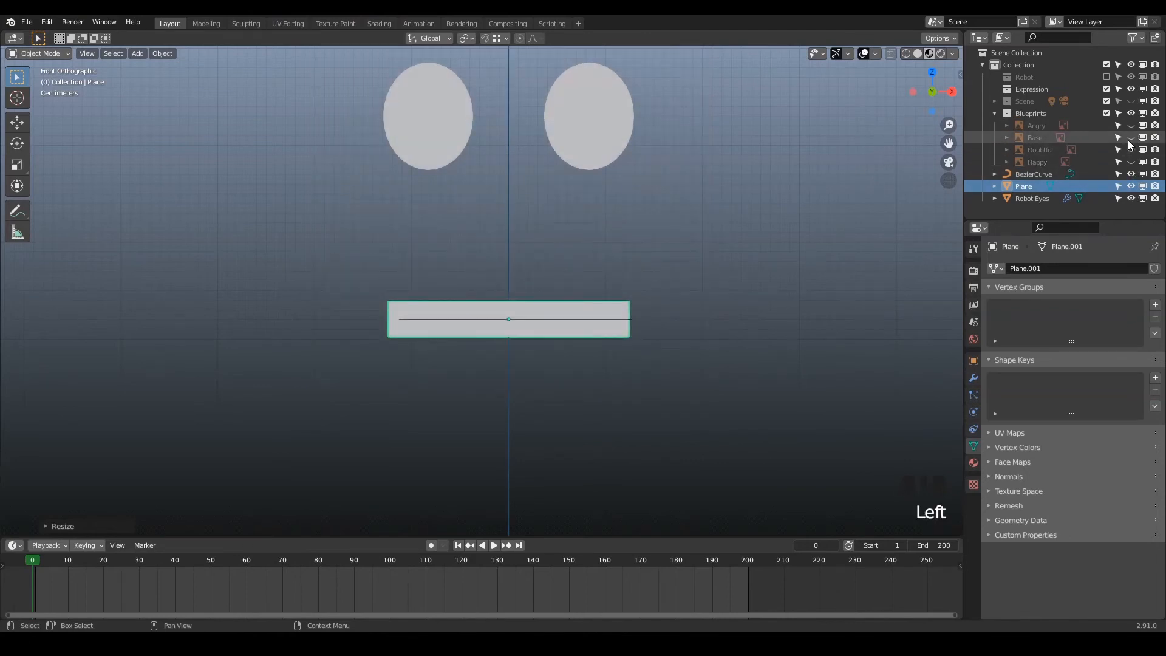
{"action": "left_click", "coordinate": [1131, 138]}
{"action": "scroll", "coordinate": [639, 315], "scroll_direction": "up", "scroll_amount": 3}
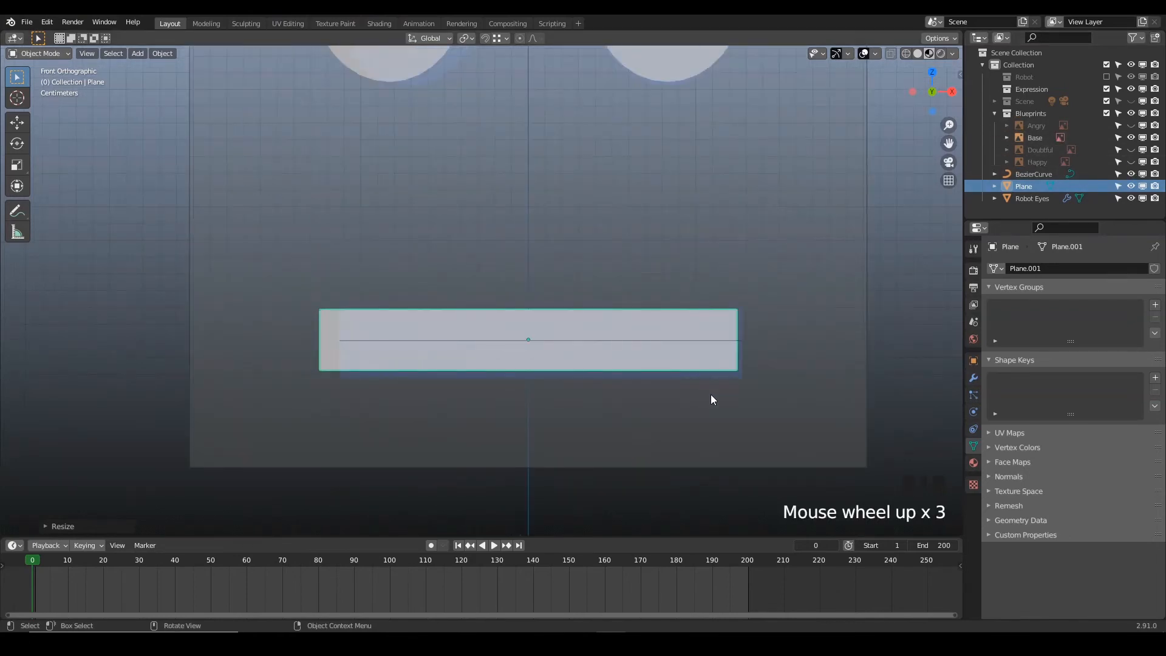
{"action": "key", "text": "s"}
{"action": "key", "text": "z"}
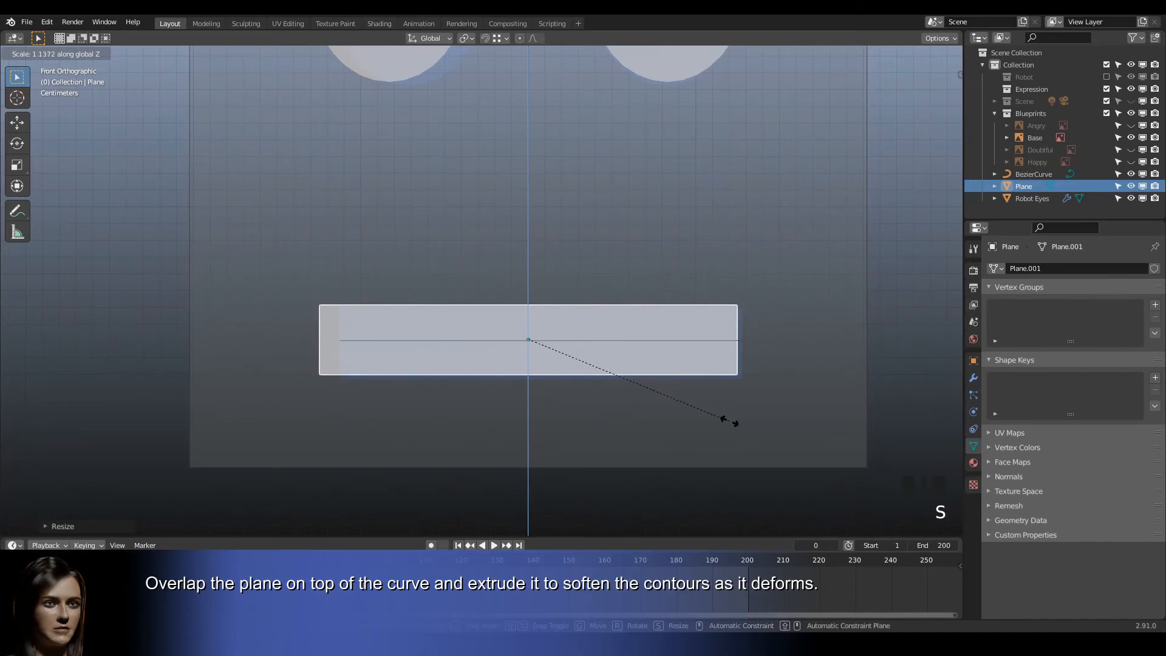
{"action": "left_click", "coordinate": [735, 427]}
{"action": "key", "text": "g"}
{"action": "left_click", "coordinate": [736, 436]}
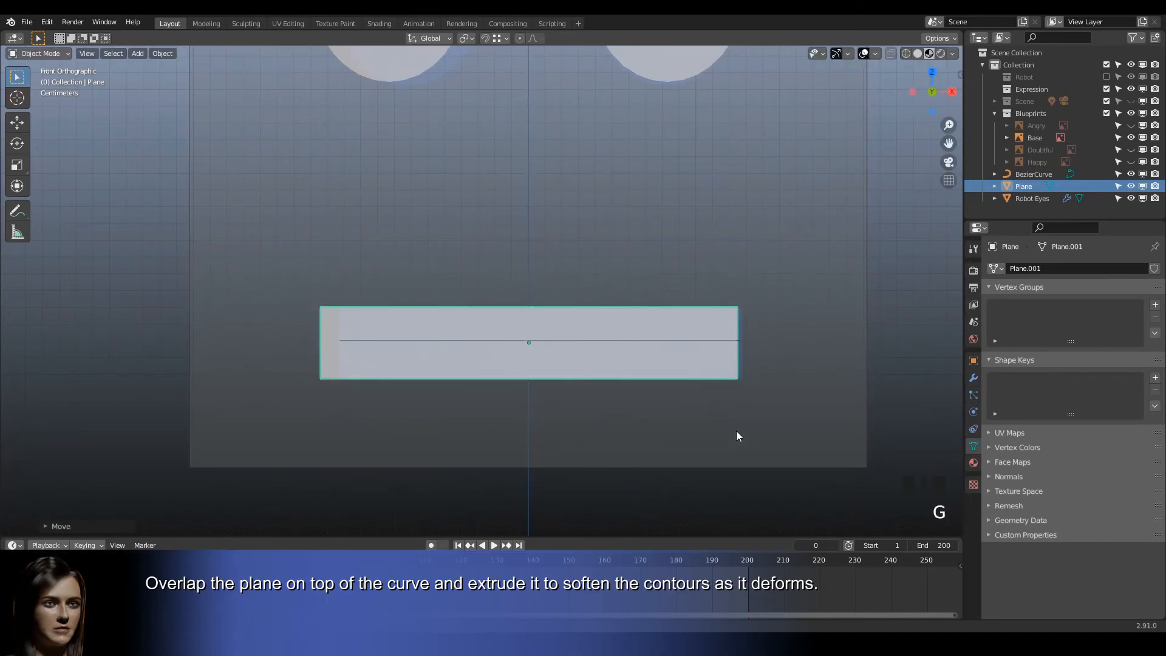
{"action": "key", "text": "g"}
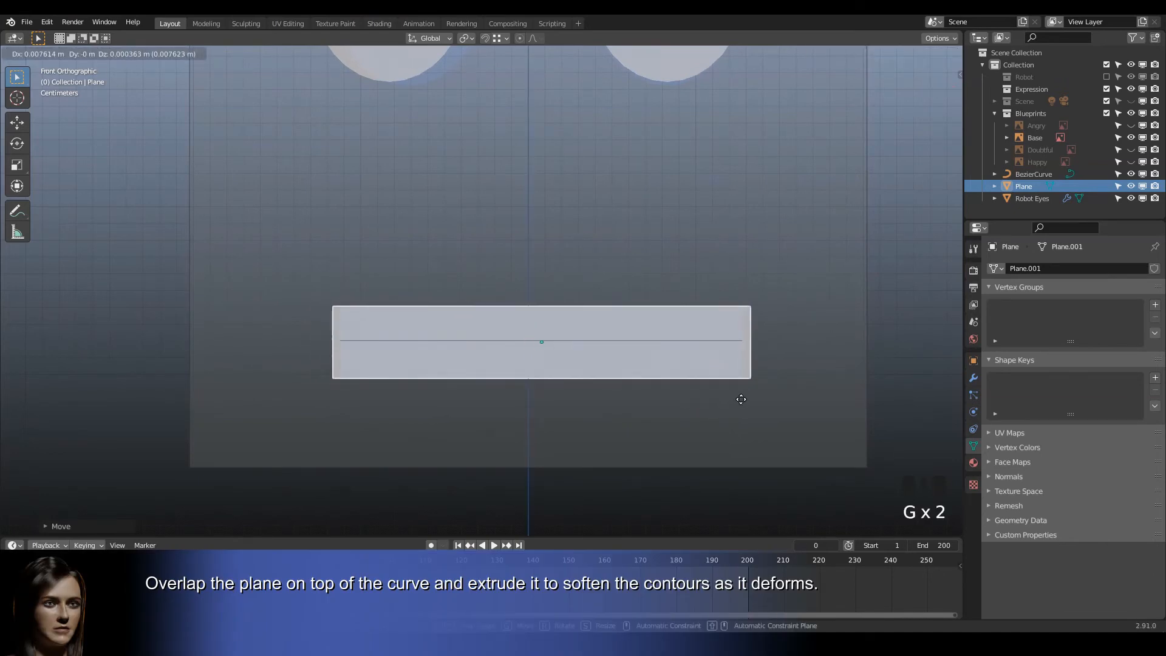
{"action": "left_click", "coordinate": [740, 398]}
- In Edit Mode, add 10 evenly spaced vertical loop cuts across the mouth plane without sliding them
{"action": "key", "text": "Tab"}
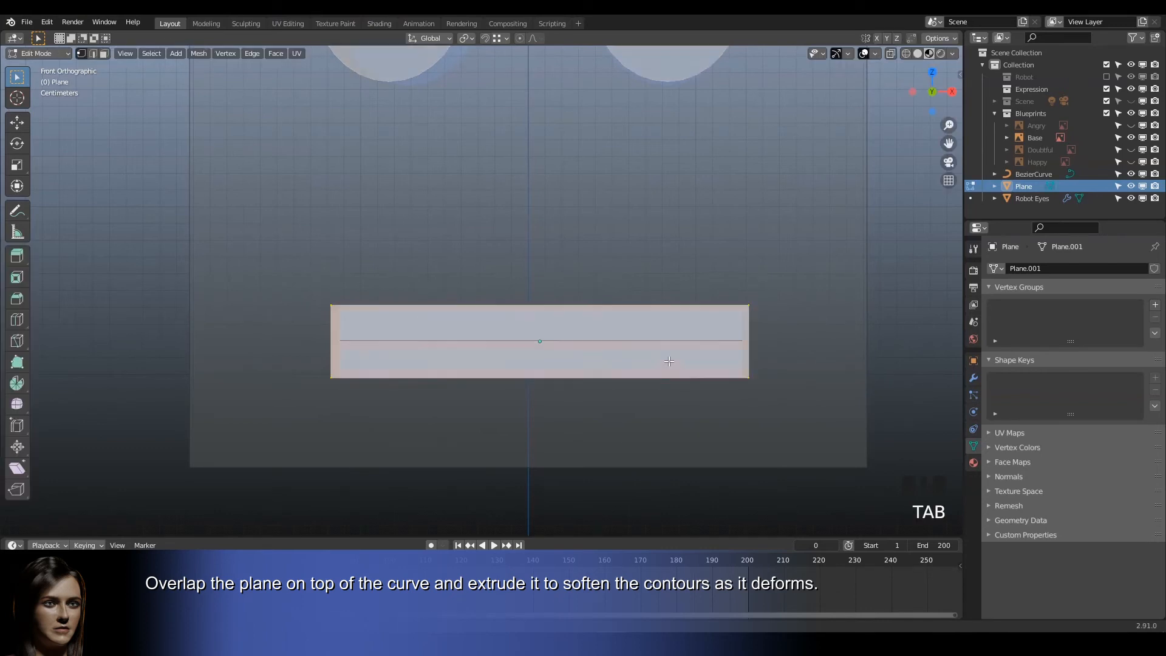
{"action": "key", "text": "ctrl+r"}
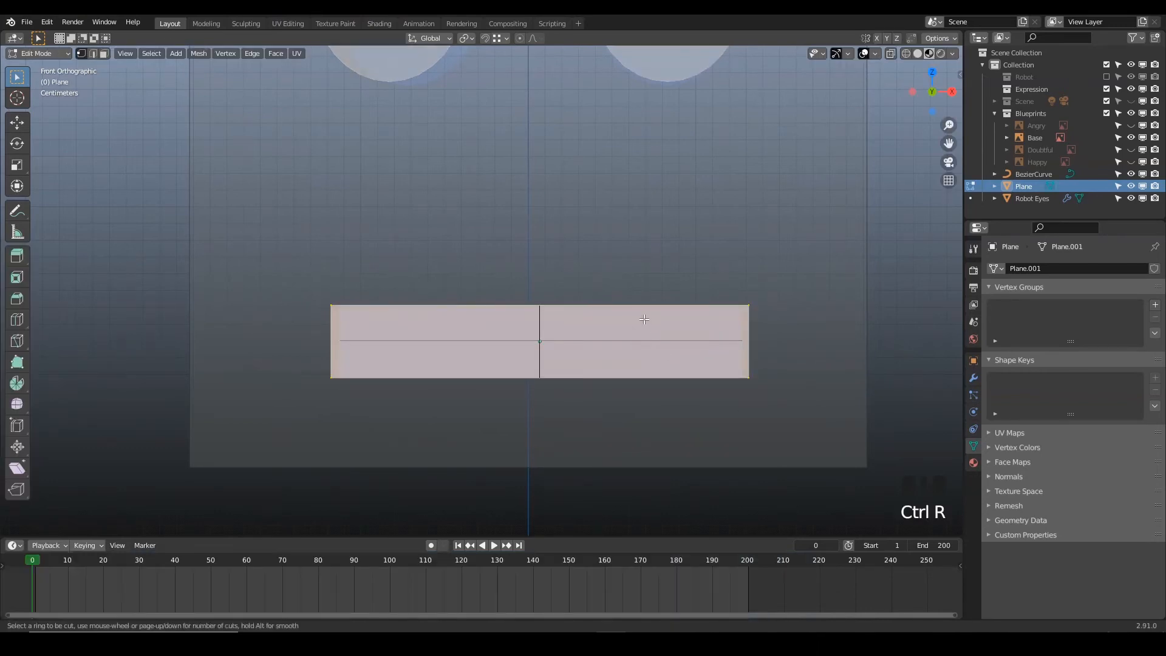
{"action": "type", "text": "10"}
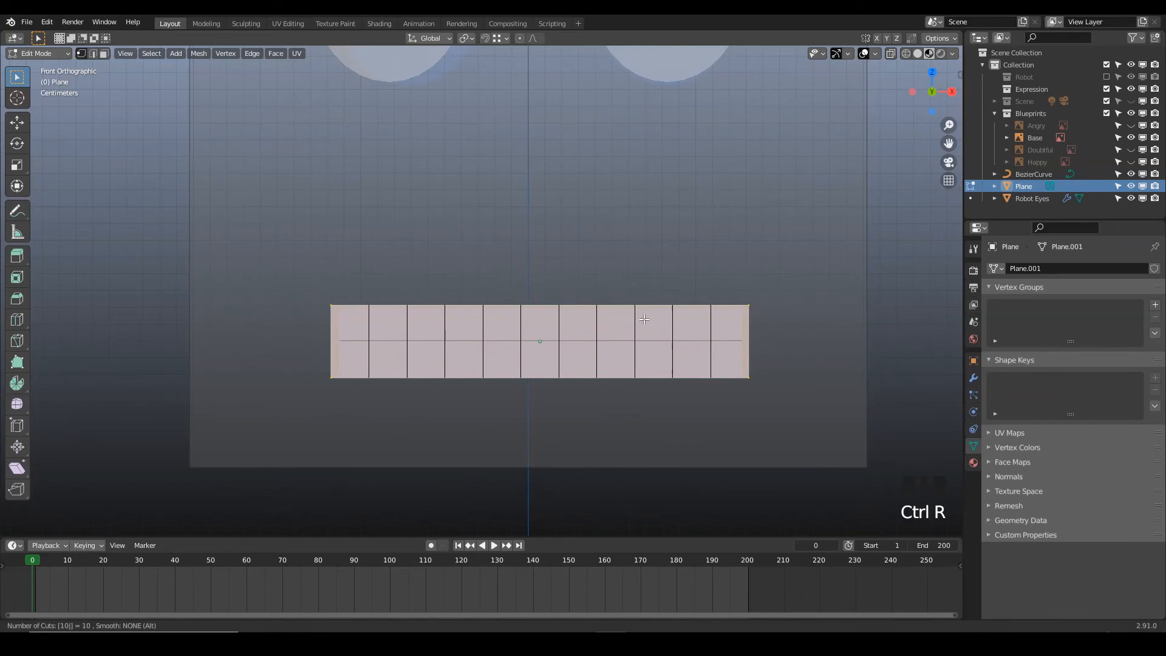
{"action": "left_click", "coordinate": [645, 319]}
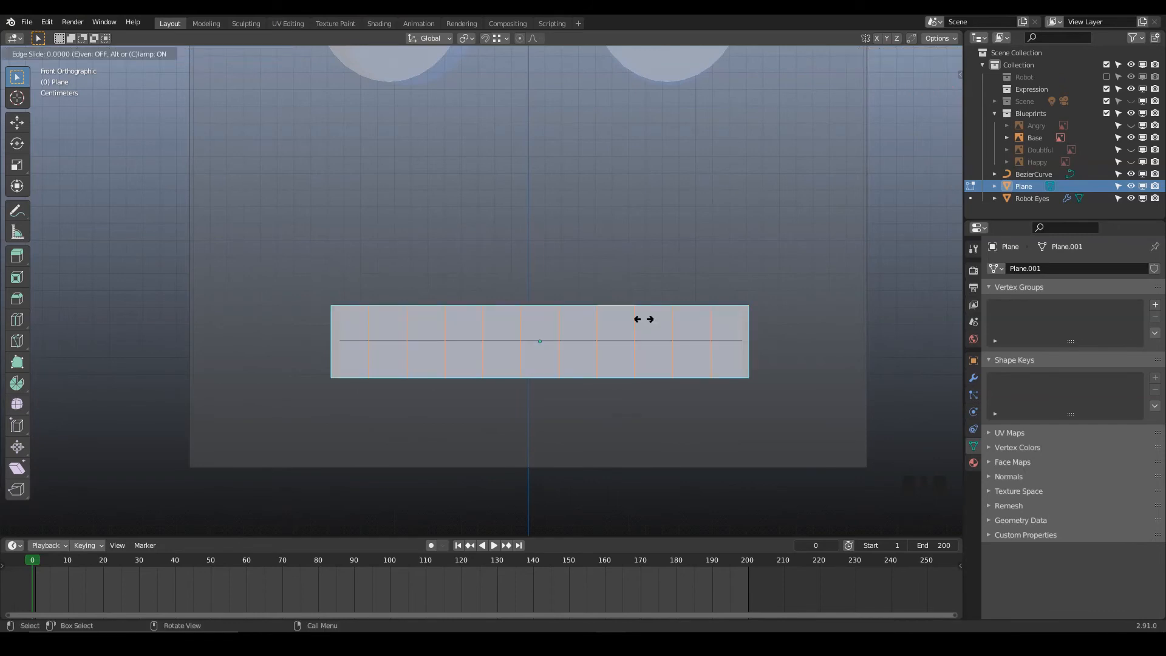
{"action": "right_click", "coordinate": [645, 319]}
- Add 2 unslid horizontal loop cuts along the mouth plane and return to Object Mode
{"action": "key", "text": "ctrl+r"}
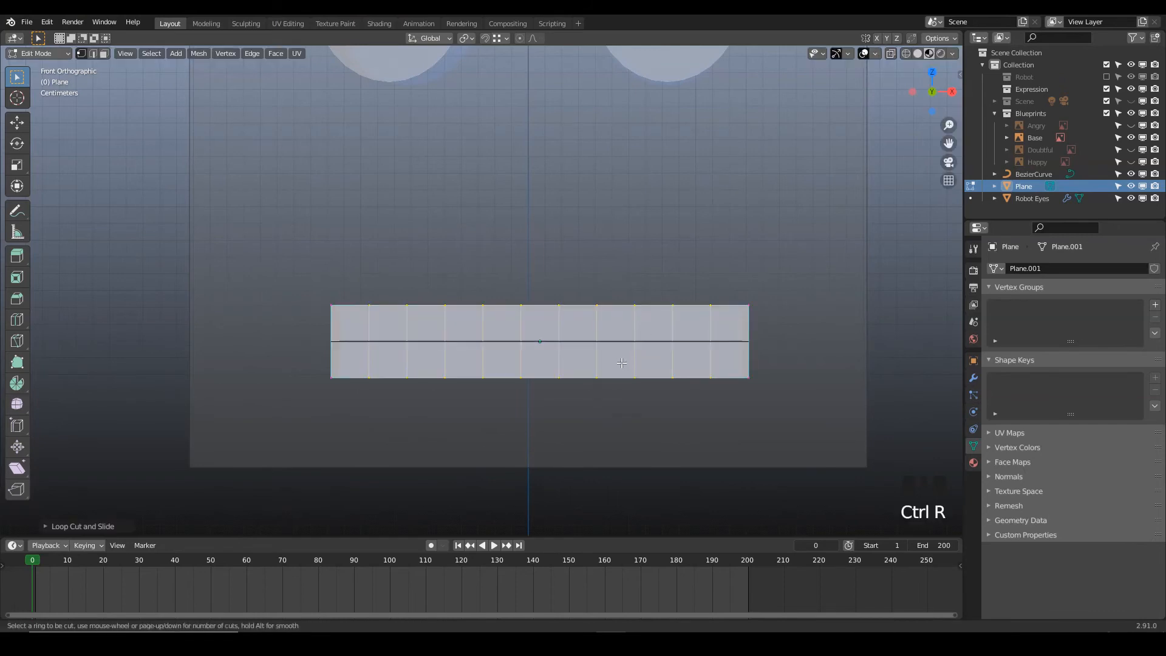
{"action": "type", "text": "2"}
{"action": "left_click", "coordinate": [621, 362]}
{"action": "right_click", "coordinate": [621, 361]}
{"action": "key", "text": "Tab"}
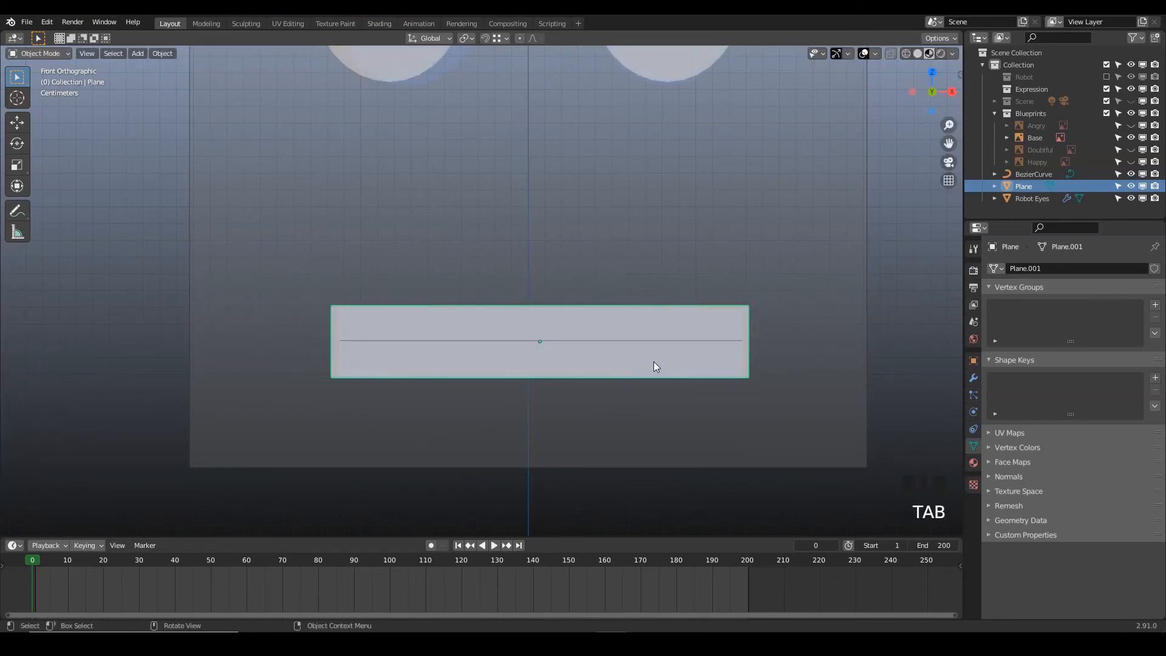
- Add a Curve modifier to the plane with BezierCurve as its curve object, and move the plane back over the Base mouth
{"action": "left_click", "coordinate": [973, 378]}
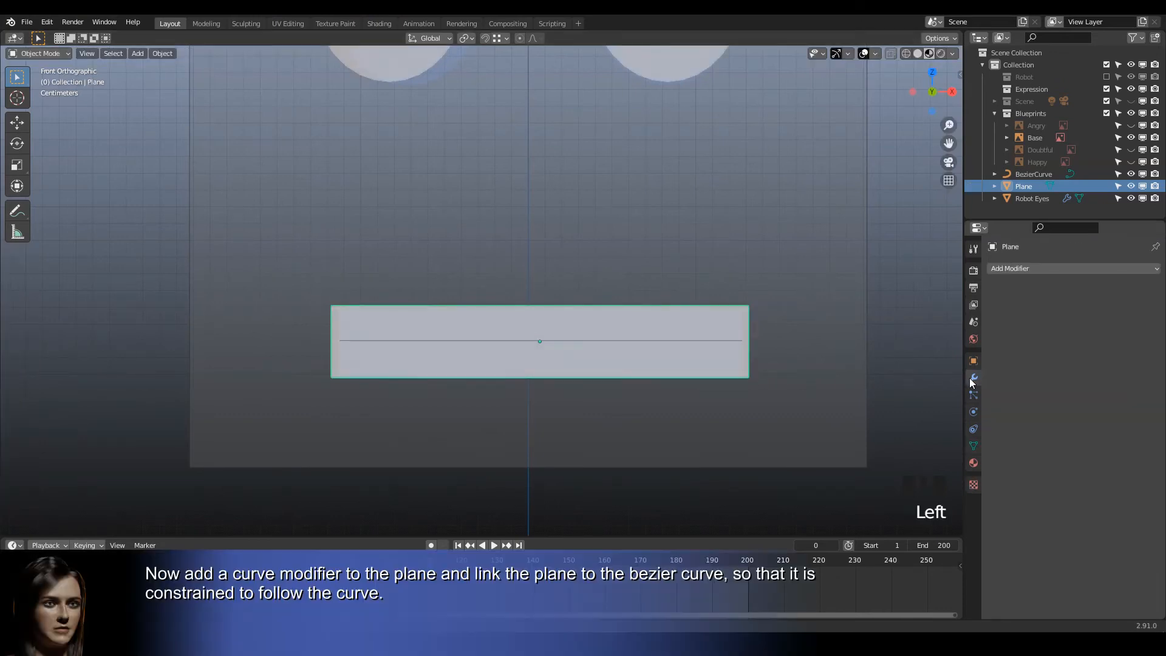
{"action": "left_click", "coordinate": [1014, 267]}
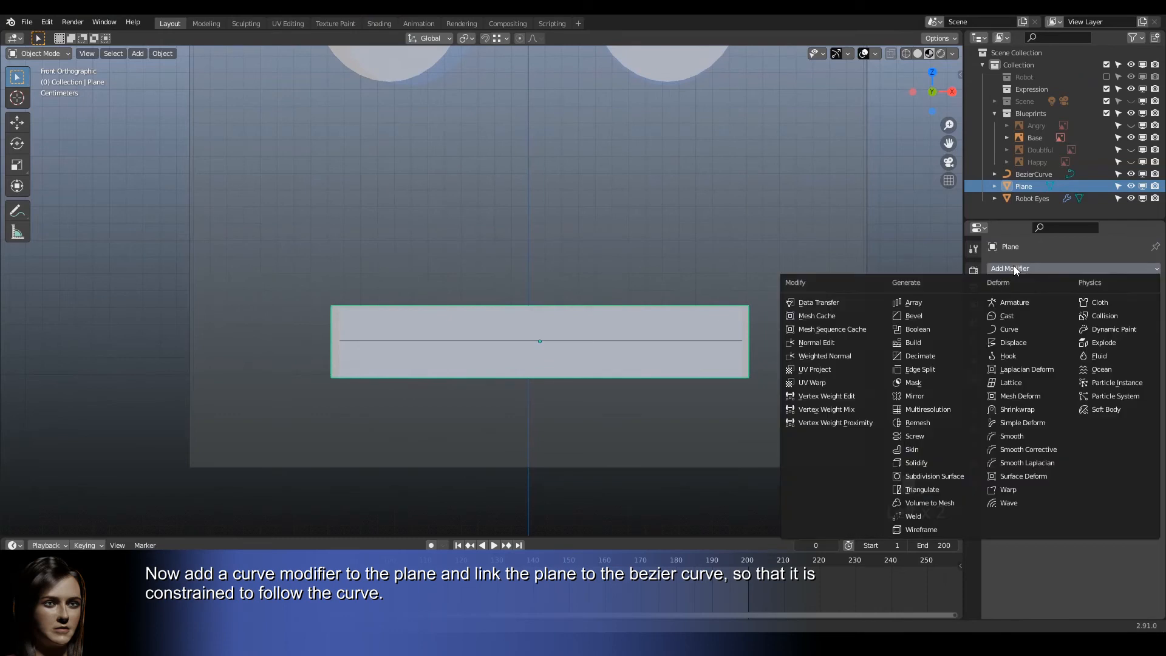
{"action": "left_click", "coordinate": [1011, 328]}
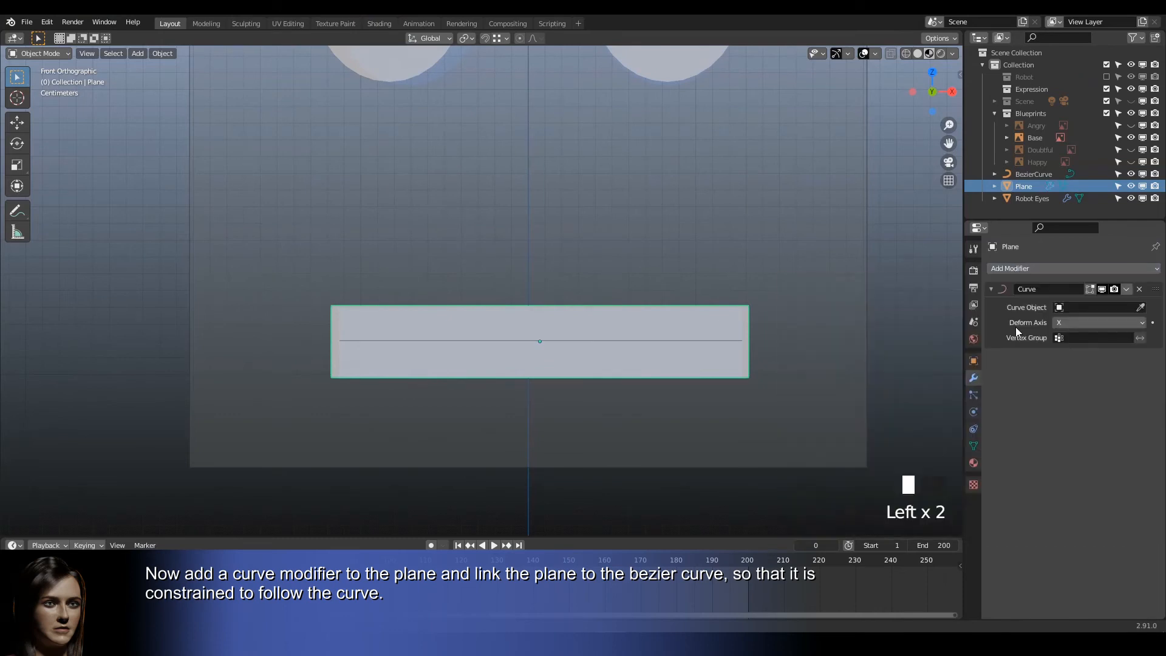
{"action": "left_click", "coordinate": [1069, 308]}
{"action": "left_click", "coordinate": [1062, 322]}
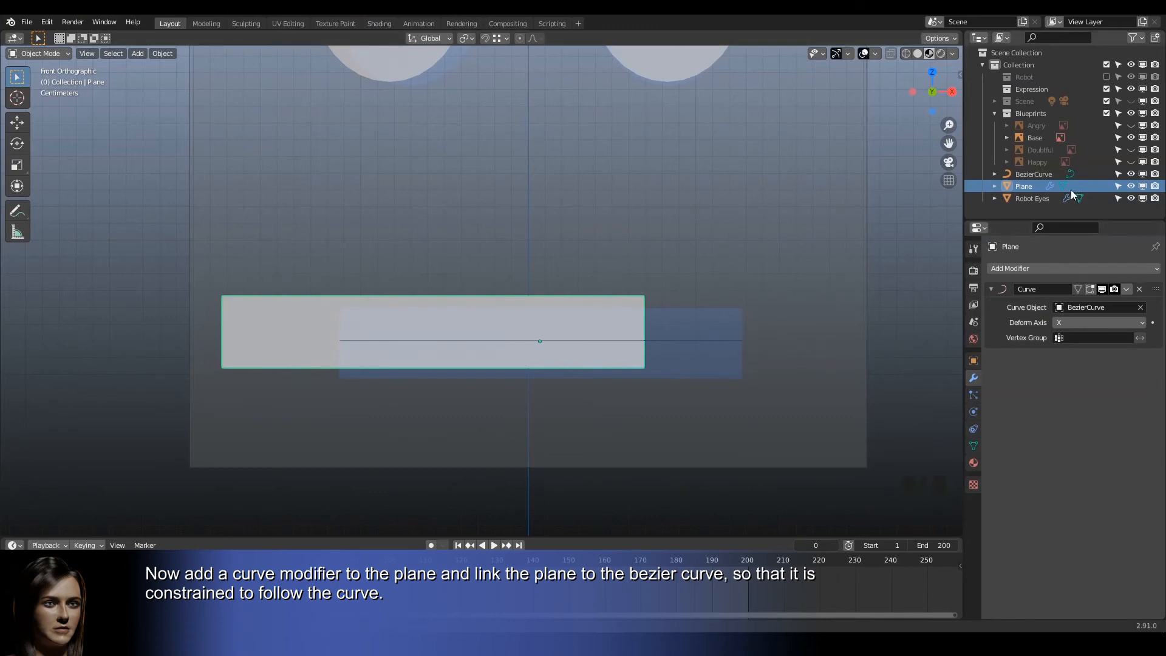
{"action": "key", "text": "g"}
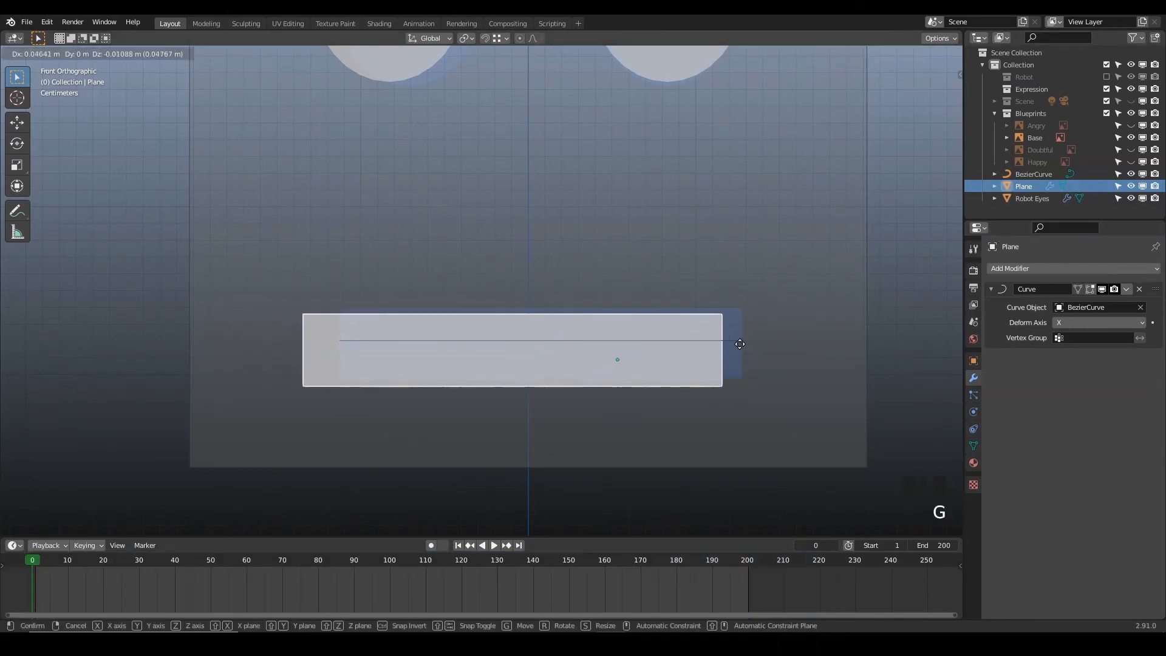
{"action": "left_click", "coordinate": [768, 339]}
- Set the mouth curve's Happy shape key value to 1.000
{"action": "left_click", "coordinate": [1052, 173]}
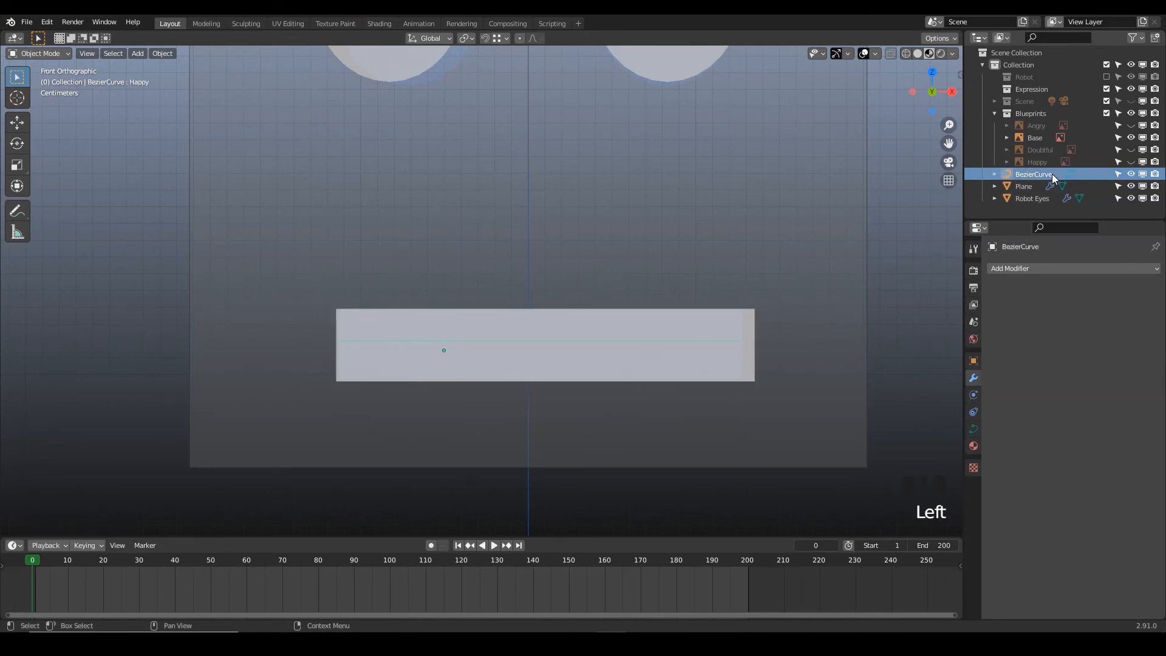
{"action": "left_click", "coordinate": [973, 428]}
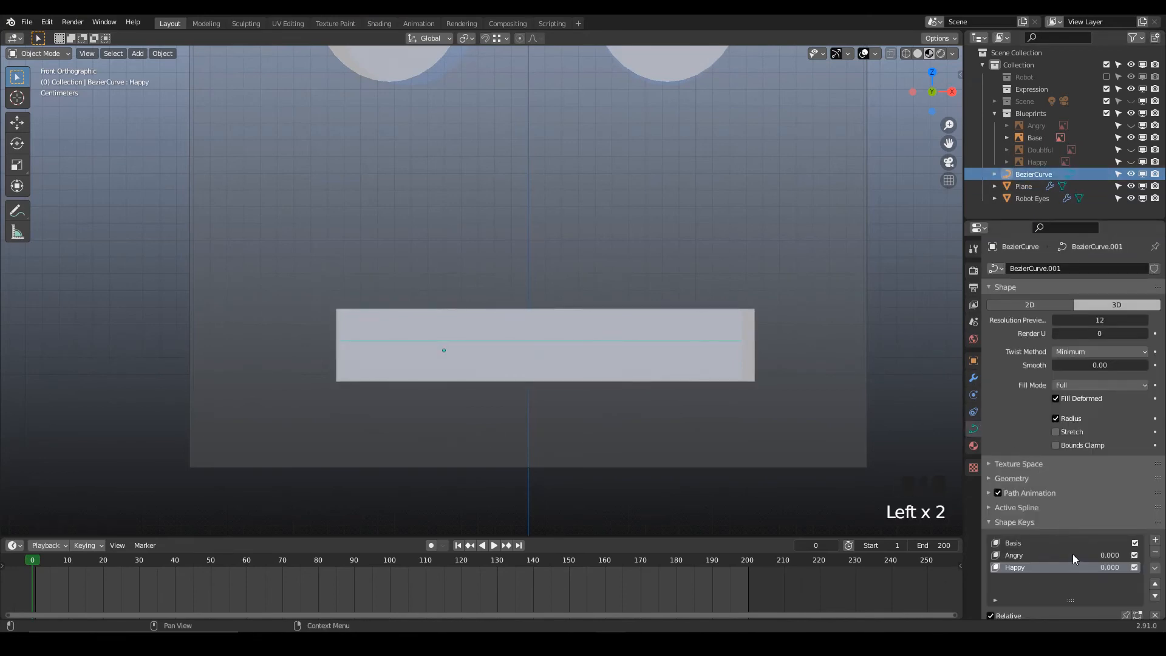
{"action": "scroll", "coordinate": [1057, 562], "scroll_direction": "down", "scroll_amount": 4}
{"action": "left_click_drag", "start_coordinate": [1055, 538], "coordinate": [1148, 538]}
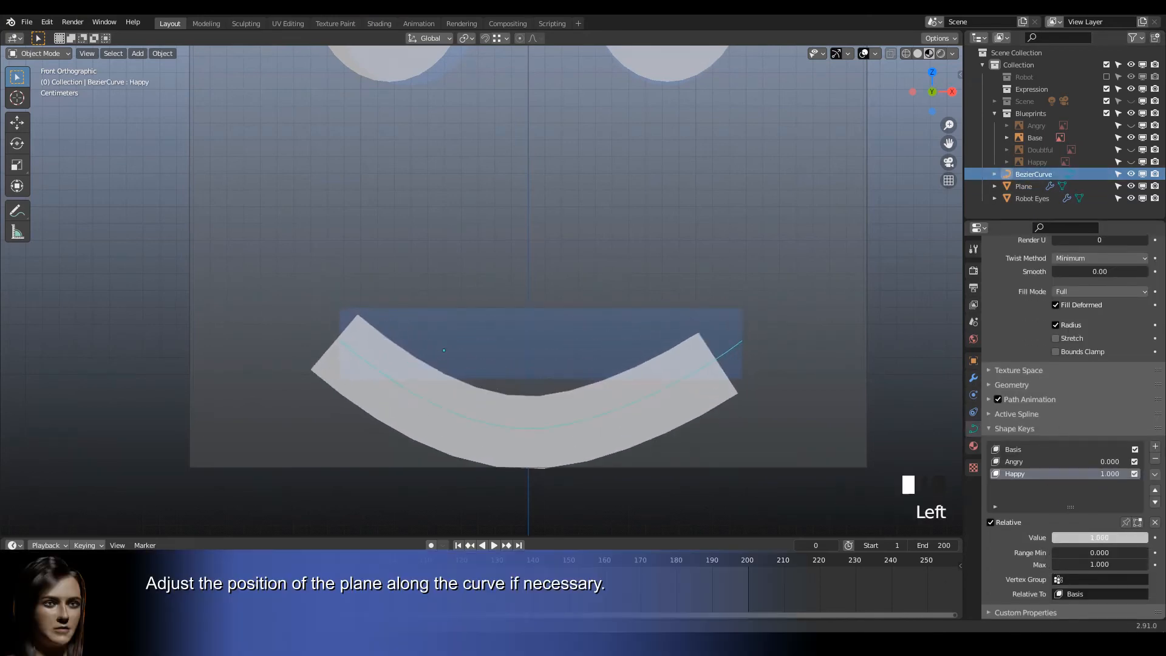
- Shift the plane slightly along the curve so the smiling mouth is centred
{"action": "left_click", "coordinate": [676, 417]}
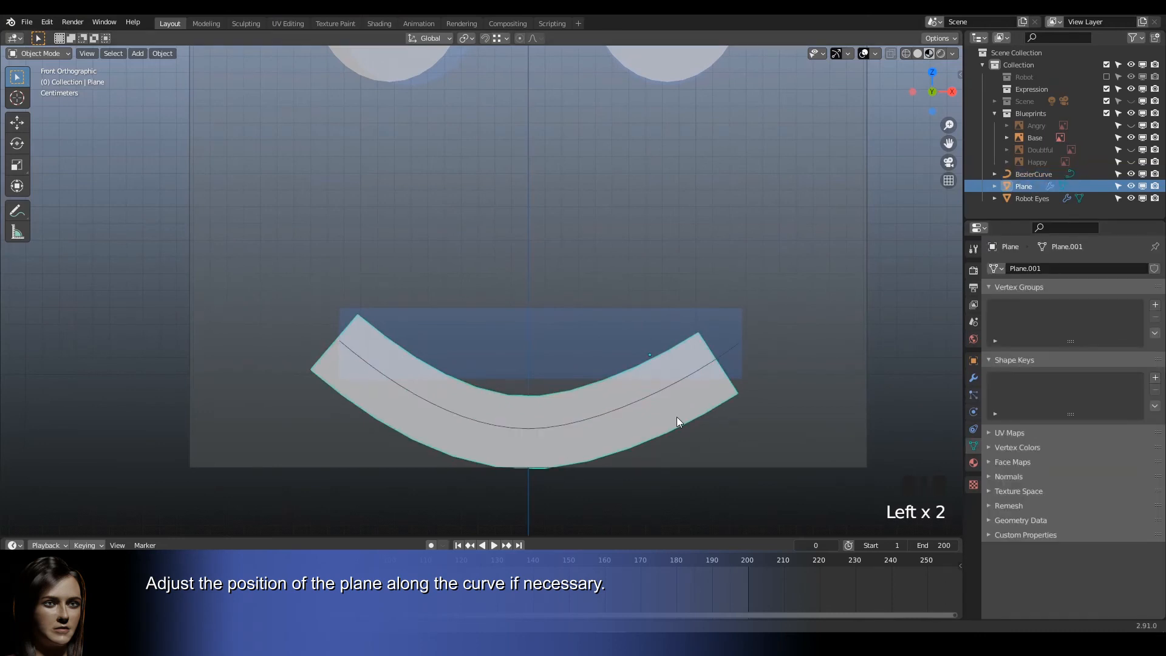
{"action": "key", "text": "g"}
{"action": "left_click", "coordinate": [697, 412]}
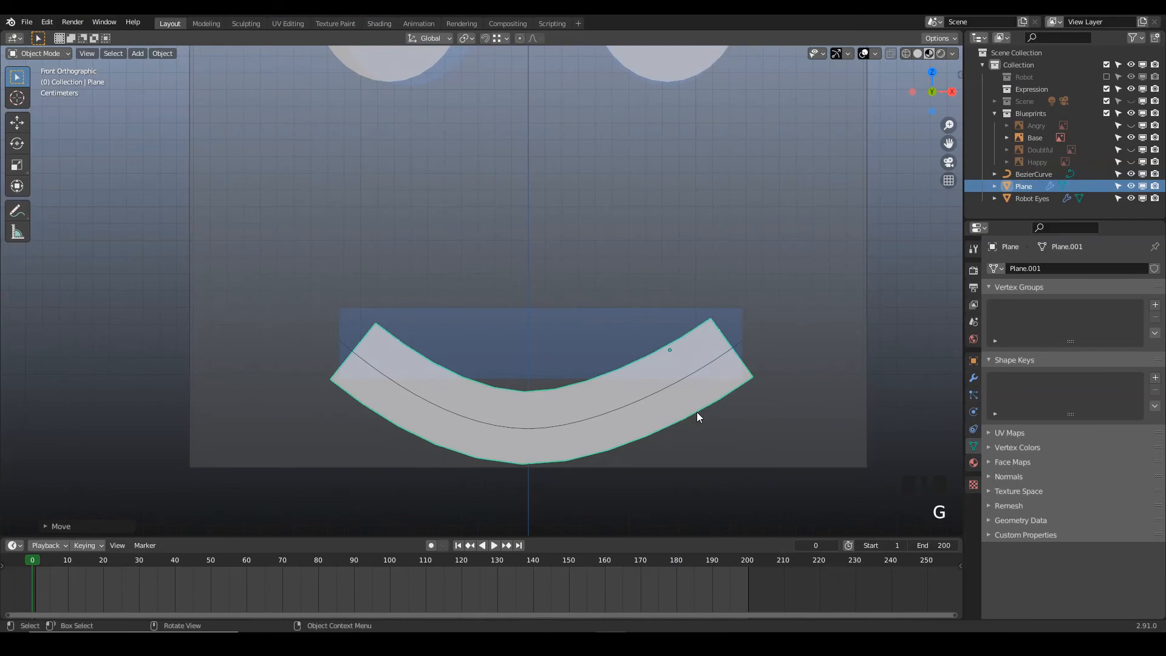
- Scale the mouth plane that follows the Bezier curve
{"action": "key", "text": "s"}
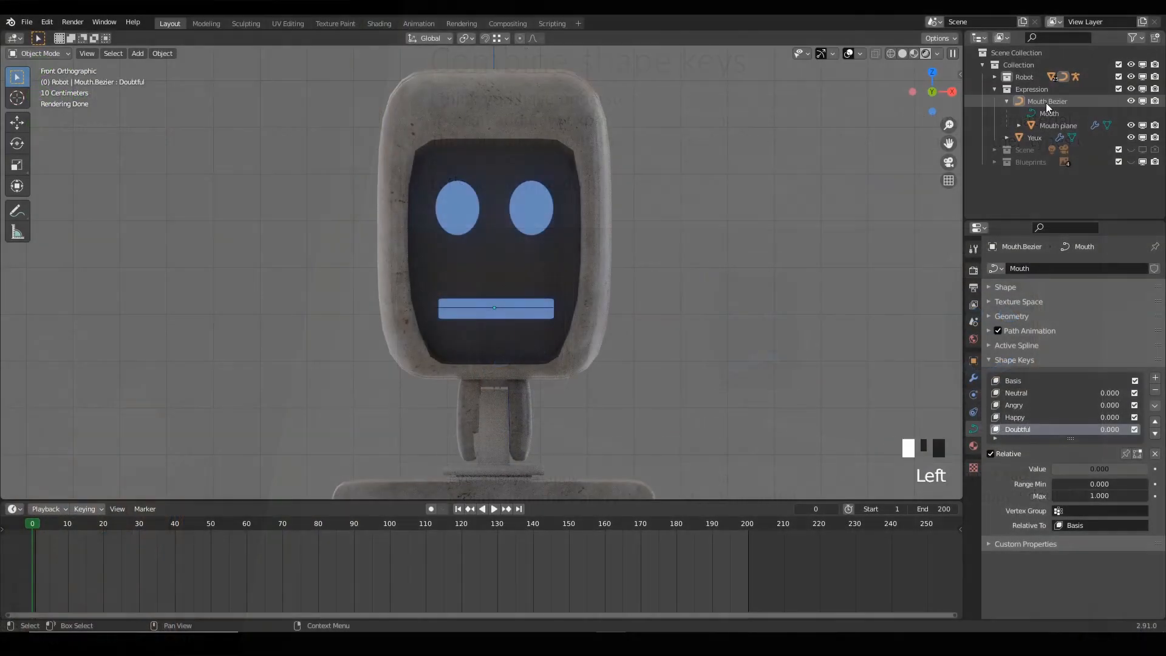
- On Mouth.Bezier, set the Doubtful shape key value to 1.000 and the Angry shape key value to 0.733
{"action": "left_click", "coordinate": [1046, 103]}
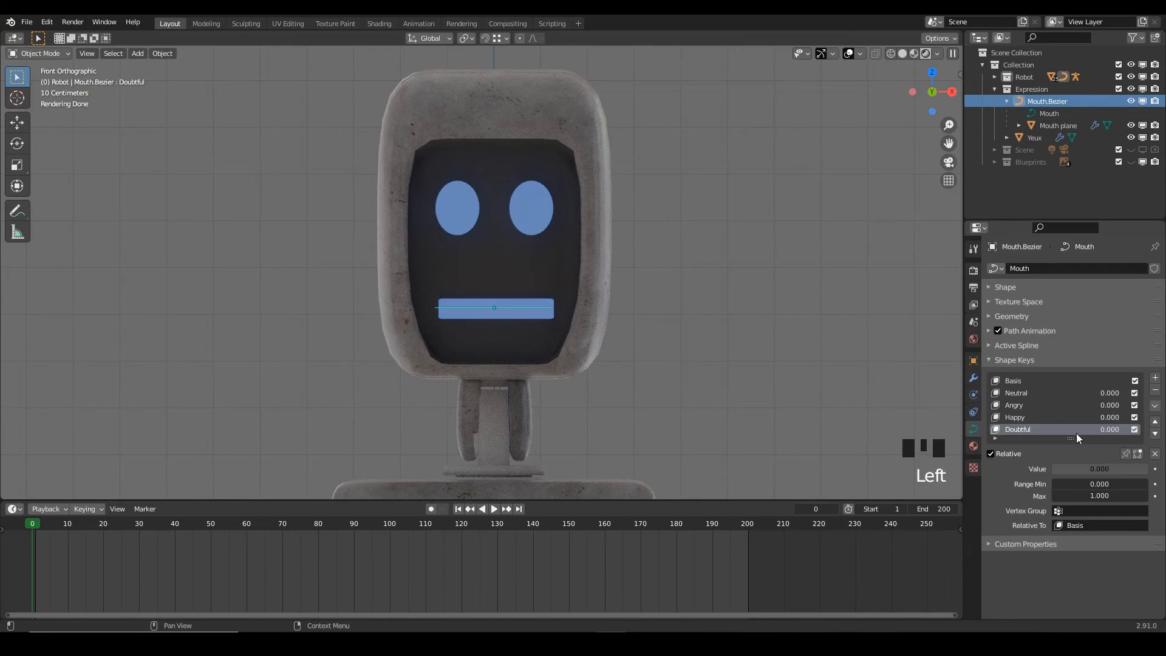
{"action": "left_click_drag", "start_coordinate": [1082, 470], "coordinate": [1148, 470]}
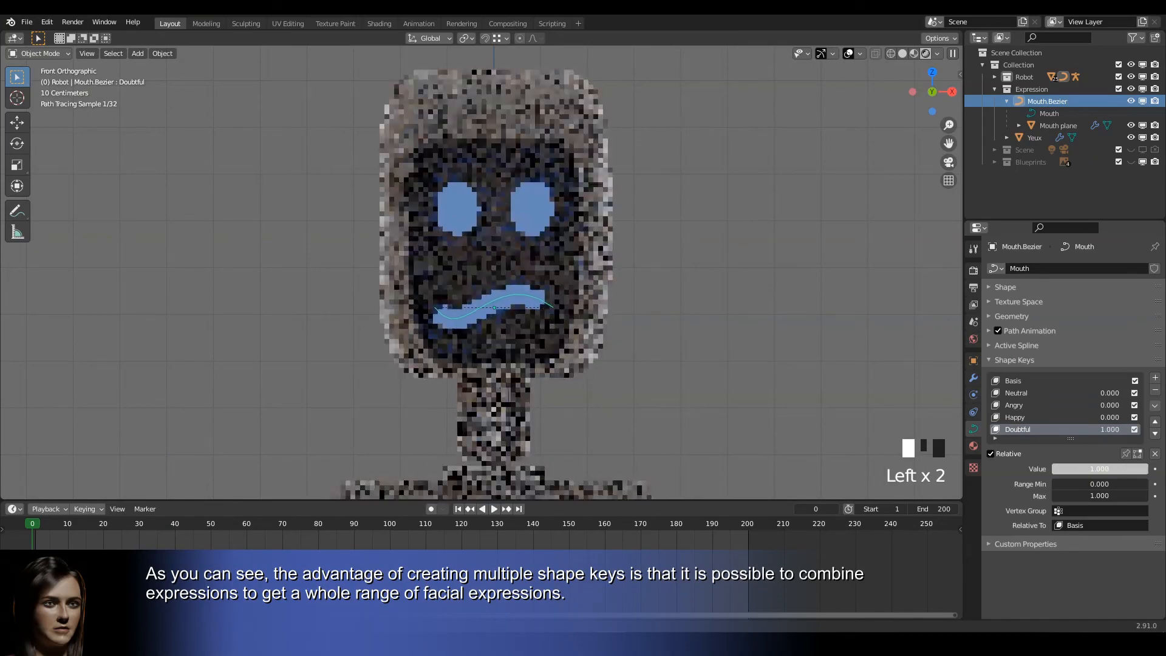
{"action": "left_click", "coordinate": [1024, 406]}
{"action": "left_click_drag", "start_coordinate": [1066, 469], "coordinate": [1123, 469]}
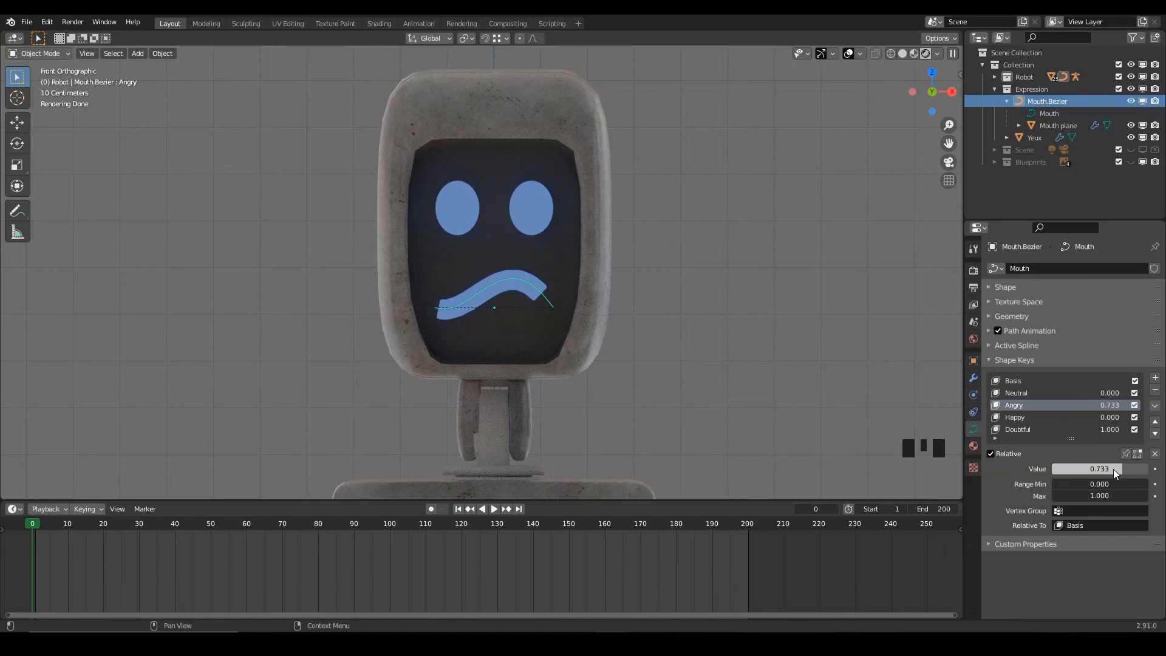
- Try the Sad shape key of the Yeux object at 1.000 and bring it back down to 0.031
{"action": "left_click", "coordinate": [1033, 138]}
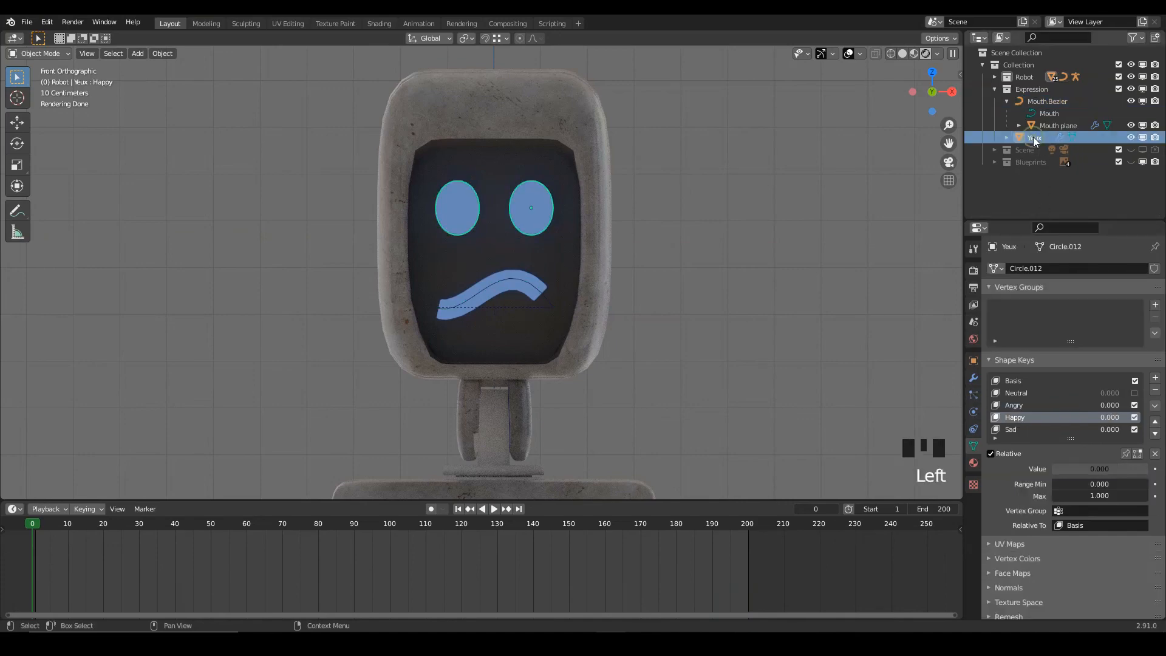
{"action": "left_click", "coordinate": [1023, 428]}
{"action": "left_click_drag", "start_coordinate": [1066, 469], "coordinate": [1148, 469]}
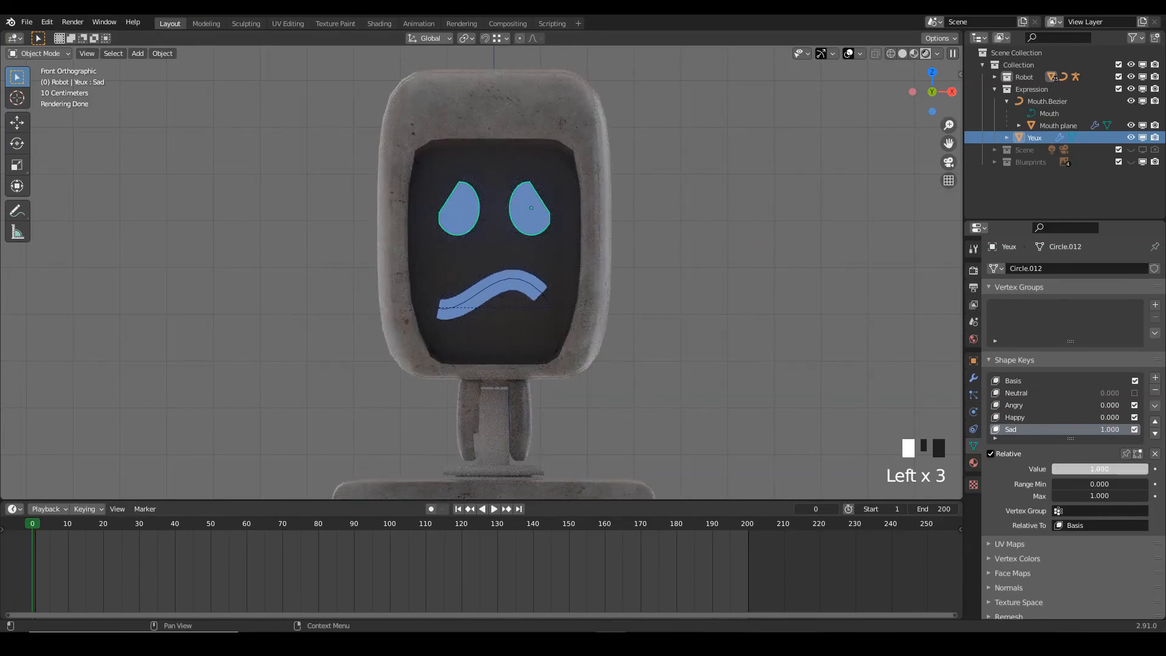
{"action": "left_click_drag", "start_coordinate": [1148, 469], "coordinate": [1052, 469]}
- Set the Happy shape key value of the Yeux eyes to 0.919
{"action": "left_click", "coordinate": [1019, 404]}
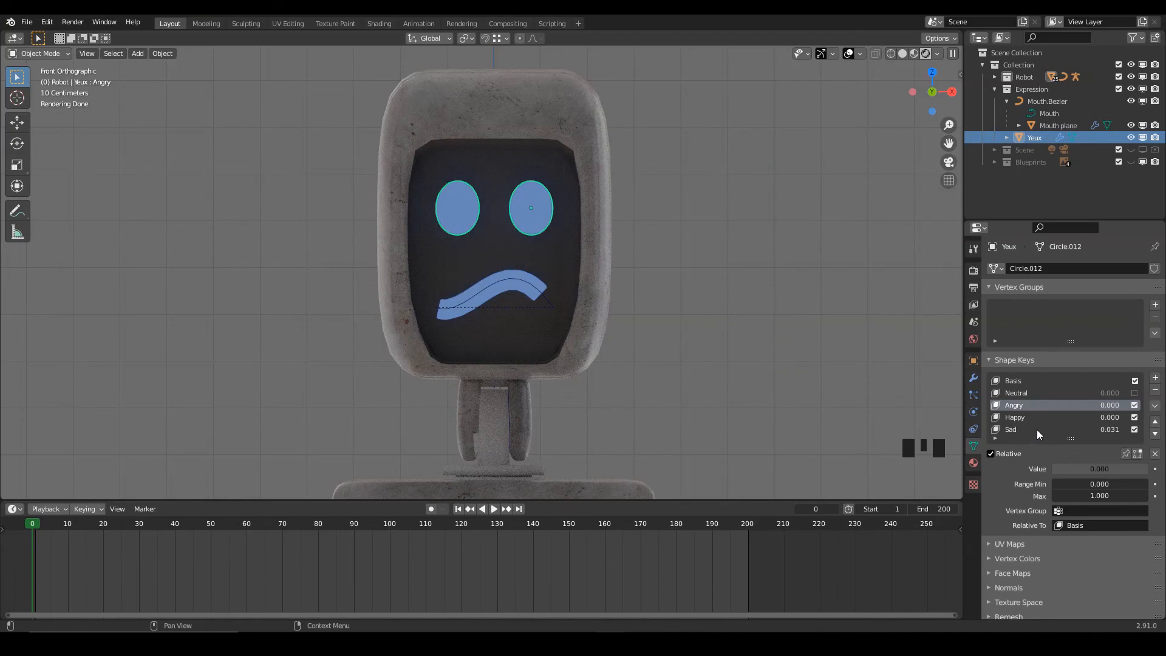
{"action": "scroll", "coordinate": [1038, 429], "scroll_direction": "down", "scroll_amount": 1}
{"action": "left_click", "coordinate": [1032, 402]}
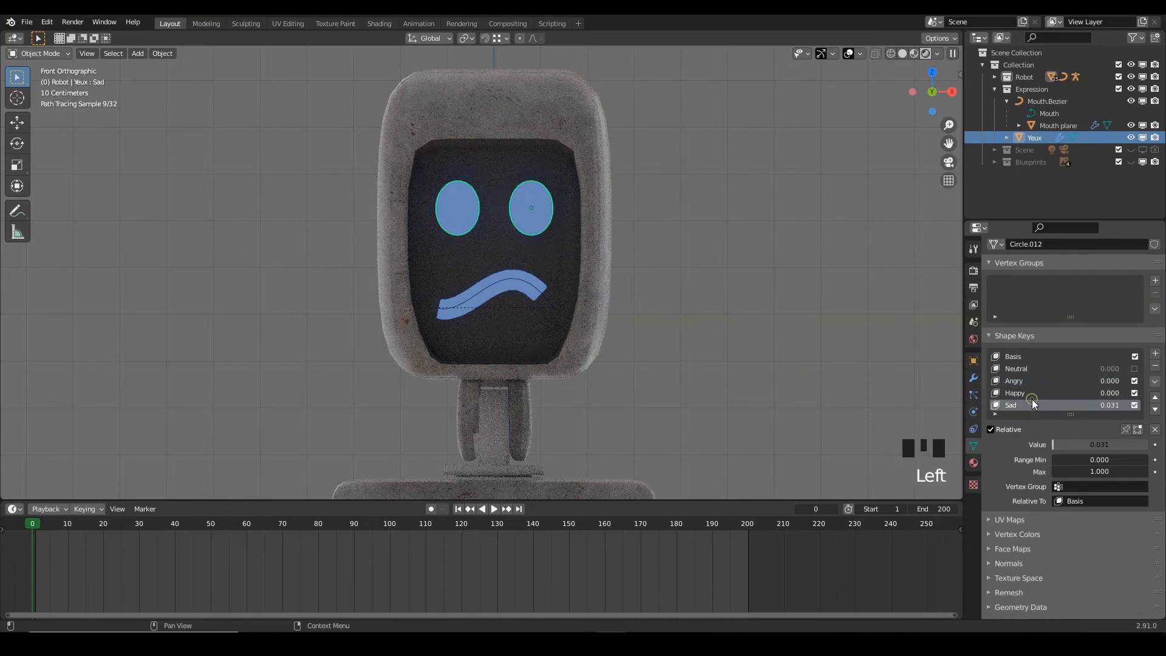
{"action": "left_click", "coordinate": [1030, 391]}
{"action": "left_click_drag", "start_coordinate": [1059, 446], "coordinate": [1117, 445]}
- Blend in the Angry shape key of the Yeux eyes at a value of 0.671
{"action": "left_click", "coordinate": [1021, 379]}
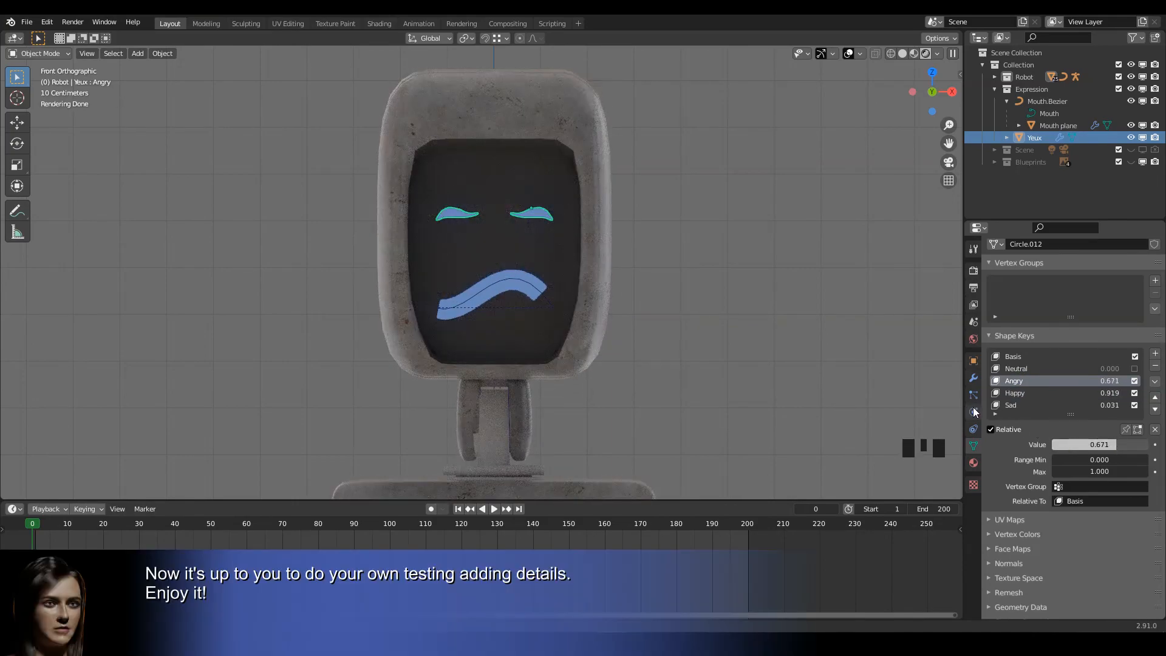
{"action": "left_click", "coordinate": [1021, 378]}
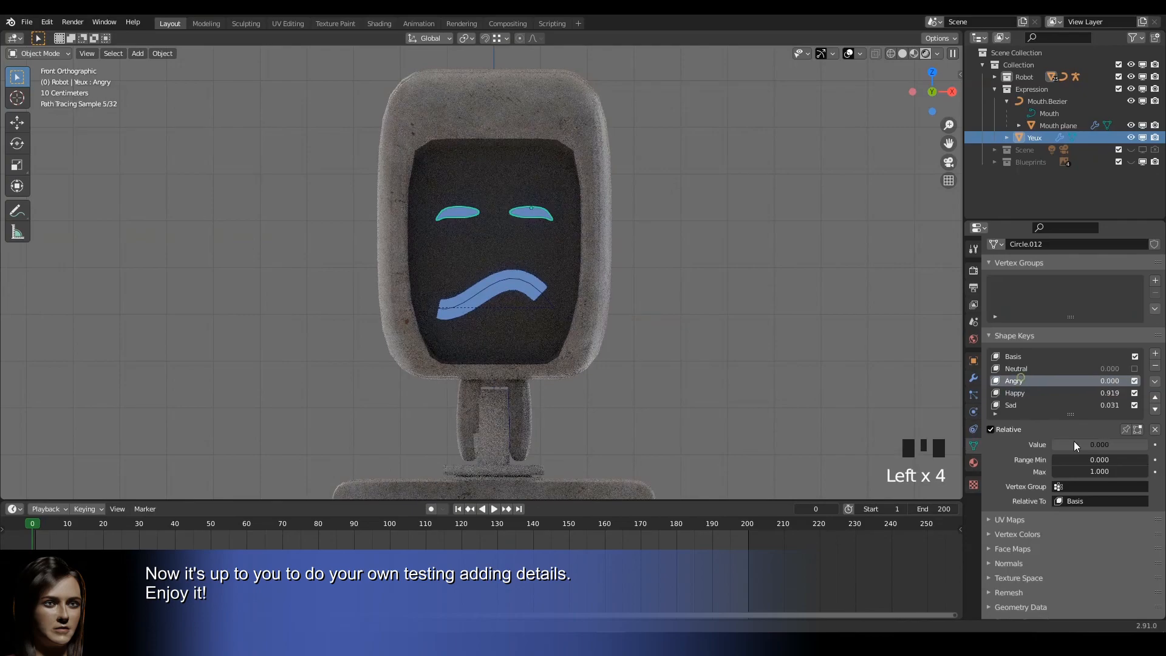
{"action": "left_click_drag", "start_coordinate": [1074, 445], "coordinate": [1116, 445]}
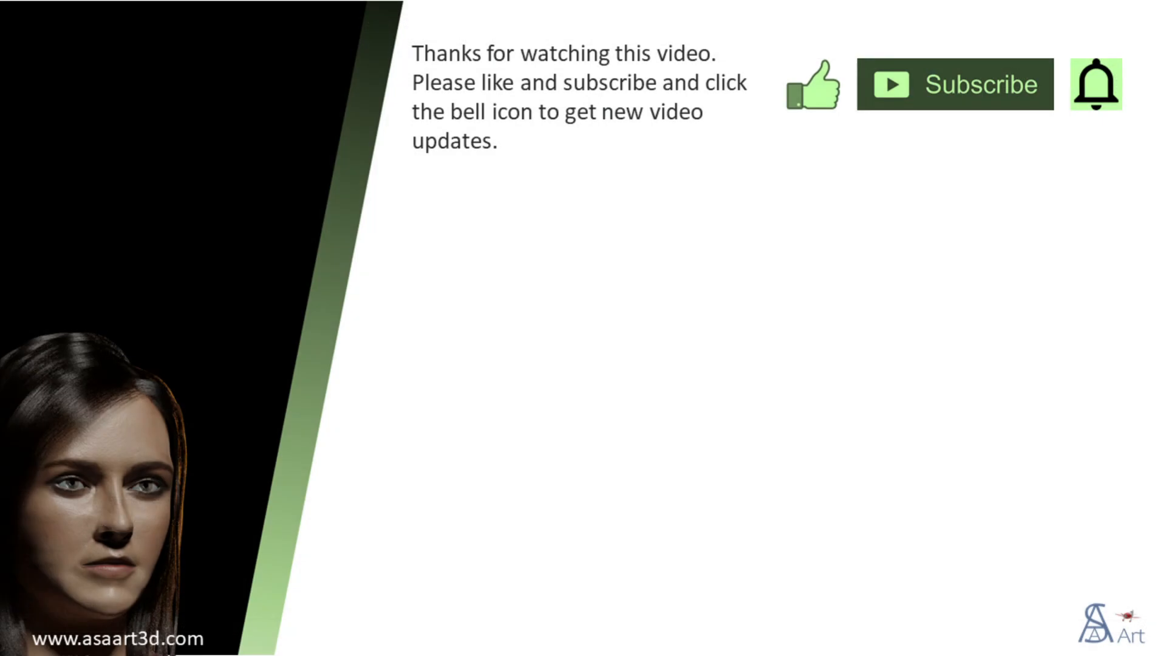